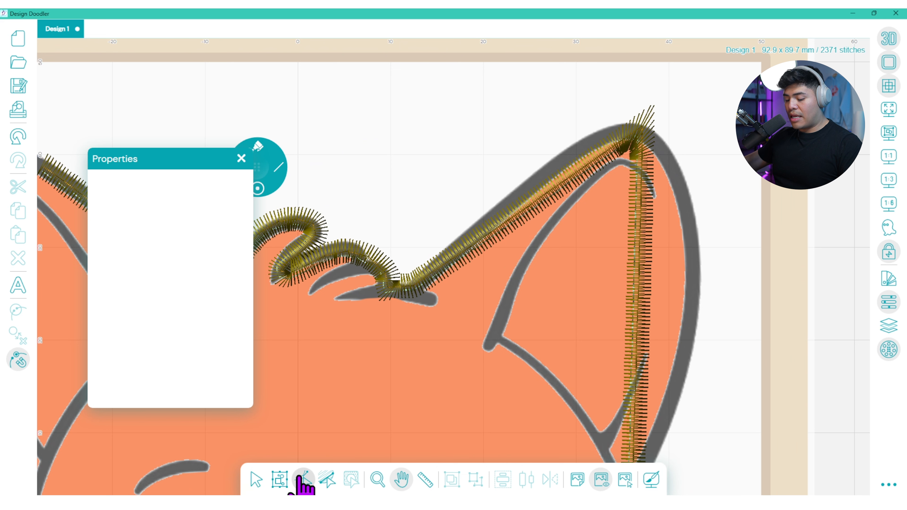
# Move the outline anchors at the base and middle of the right ear's inner slope onto the artwork contour
pyautogui.click(301, 479)
pyautogui.click(425, 285)
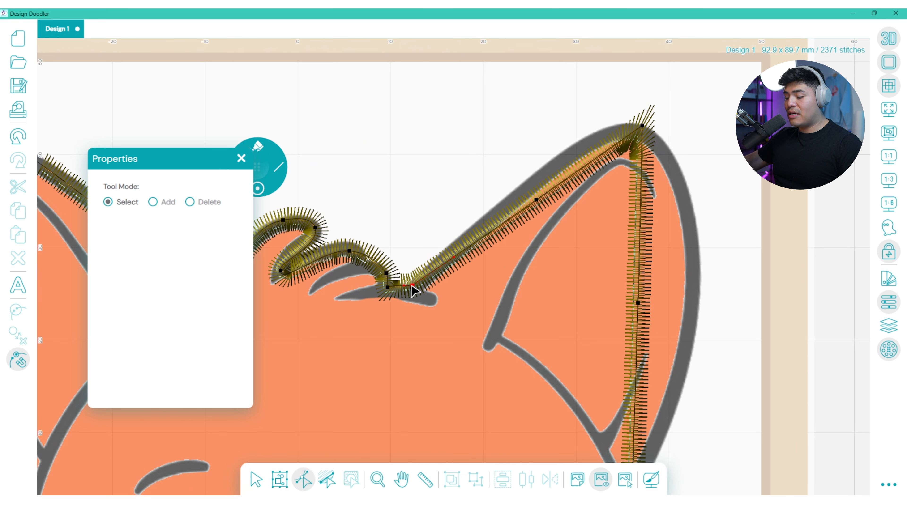
pyautogui.moveTo(411, 286); pyautogui.dragTo(414, 291)
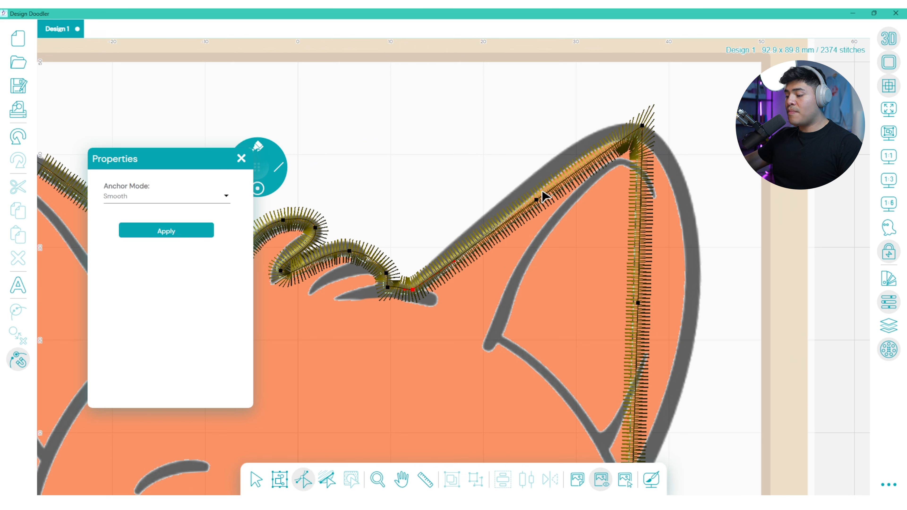
pyautogui.click(535, 201)
pyautogui.moveTo(536, 199); pyautogui.dragTo(534, 182)
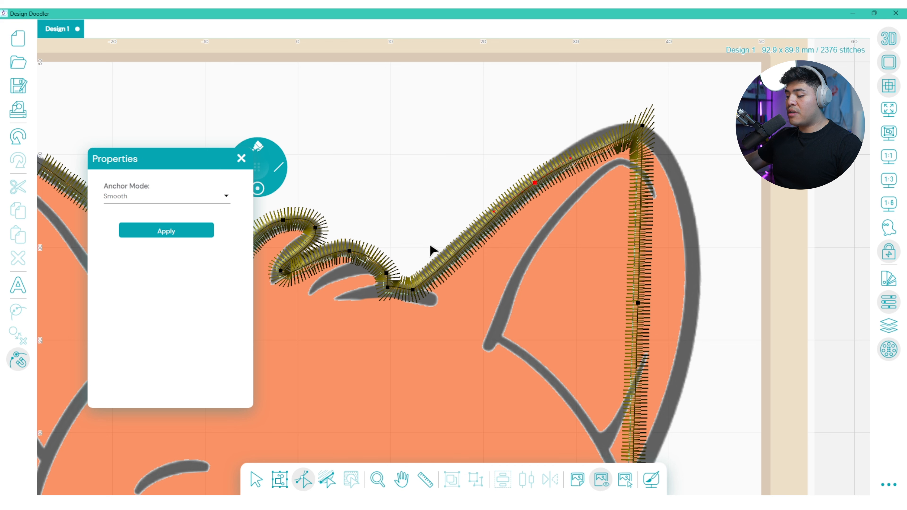
# Make the right ear's tip anchor Smooth and shift the outer-edge and tip anchors to follow the drawn ear
pyautogui.click(160, 231)
pyautogui.moveTo(637, 303); pyautogui.dragTo(688, 333)
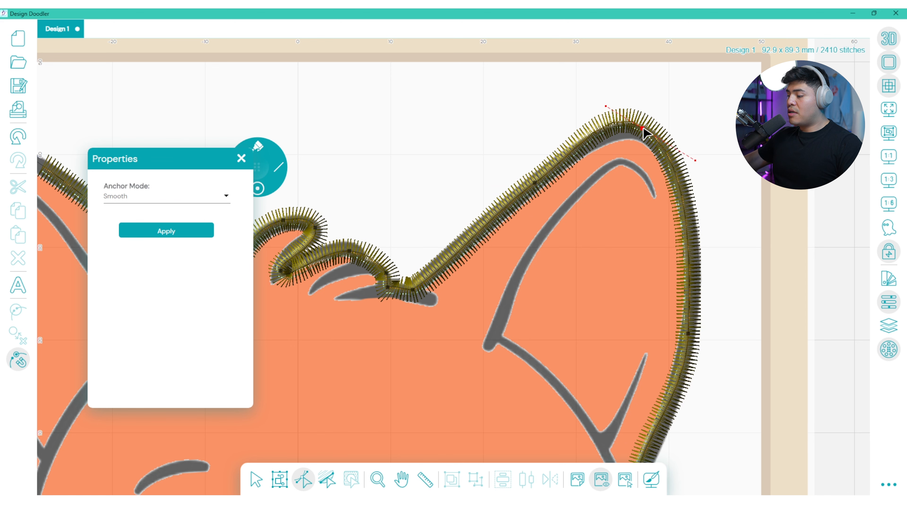
pyautogui.moveTo(643, 126); pyautogui.dragTo(648, 138)
pyautogui.scroll(-2, 682, 328)
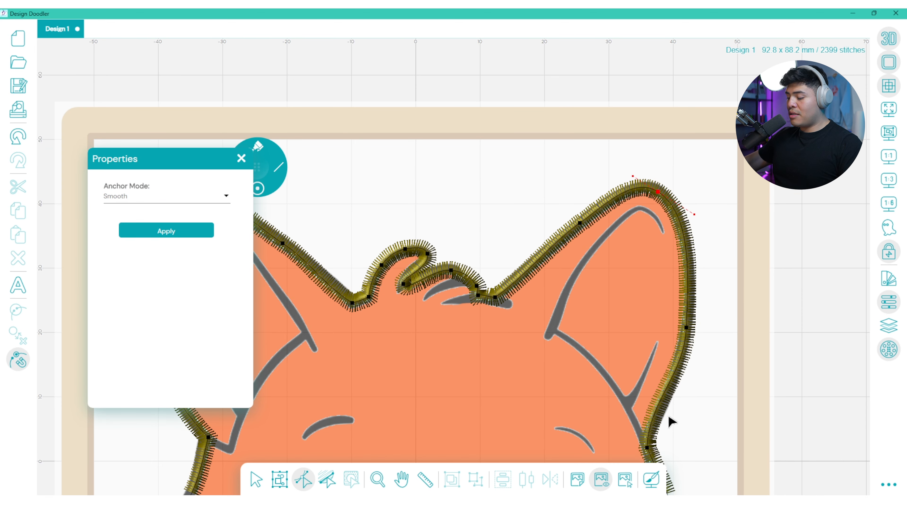
# Set the anchor where the outer right ear meets the face to Cusp
pyautogui.click(194, 197)
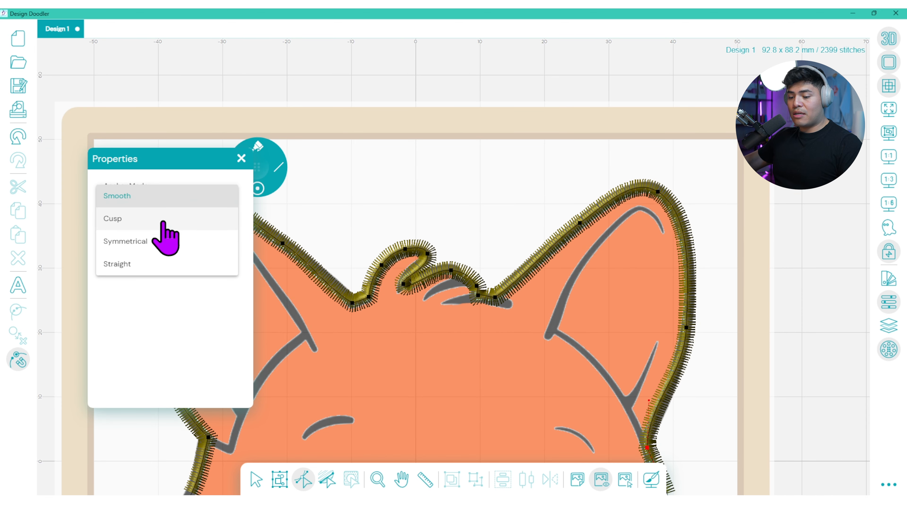
pyautogui.click(165, 219)
pyautogui.scroll(1, 691, 475)
pyautogui.scroll(2, 692, 474)
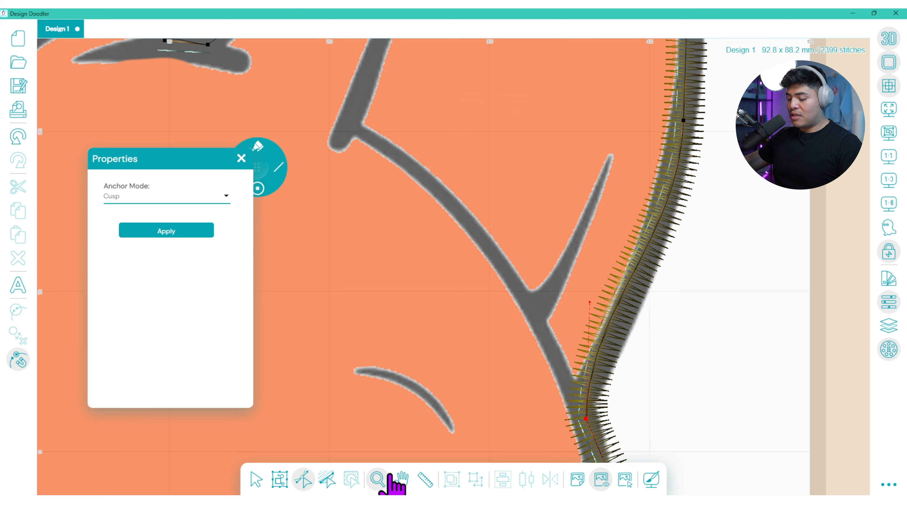
# Adjust the right ear-base anchor and its handles, and move the anchor below it onto the cheek line
pyautogui.click(402, 479)
pyautogui.moveTo(524, 430); pyautogui.dragTo(399, 250)
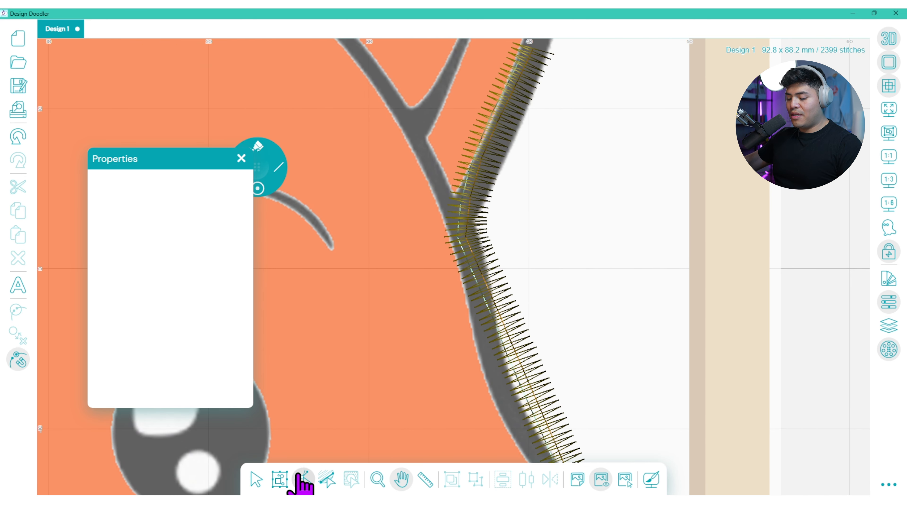
pyautogui.click(304, 479)
pyautogui.scroll(-2, 491, 189)
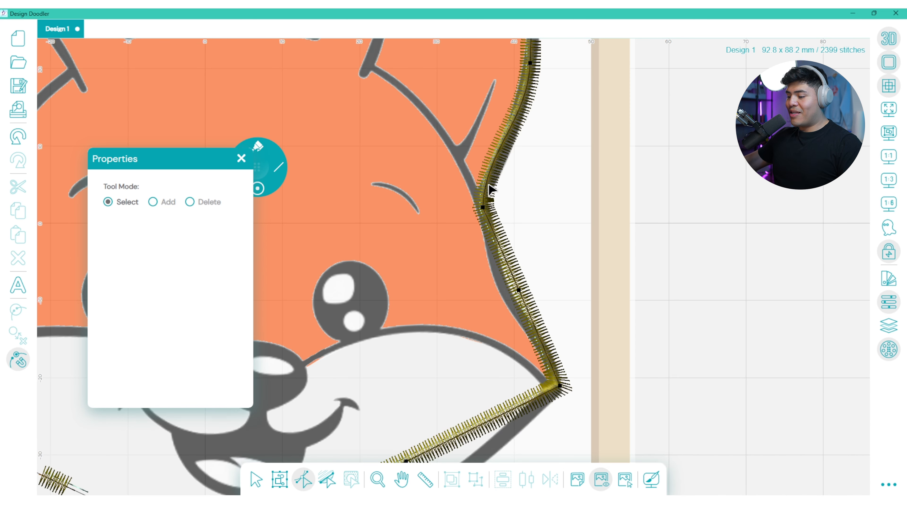
pyautogui.click(484, 206)
pyautogui.moveTo(485, 151); pyautogui.dragTo(492, 165)
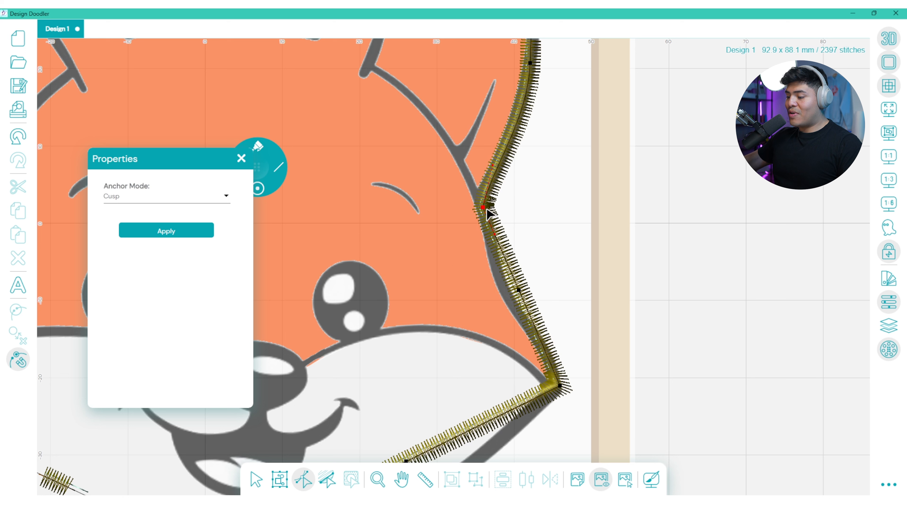
pyautogui.moveTo(481, 201); pyautogui.dragTo(482, 203)
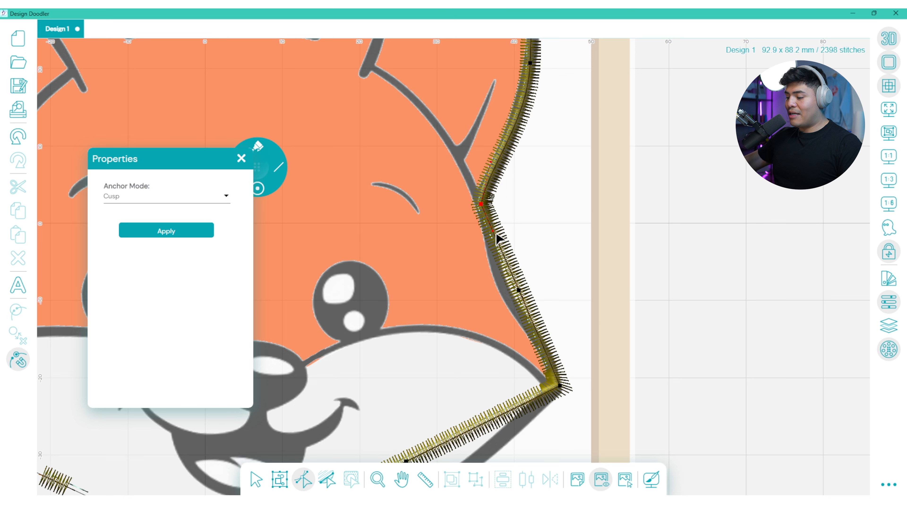
pyautogui.moveTo(491, 250); pyautogui.dragTo(490, 252)
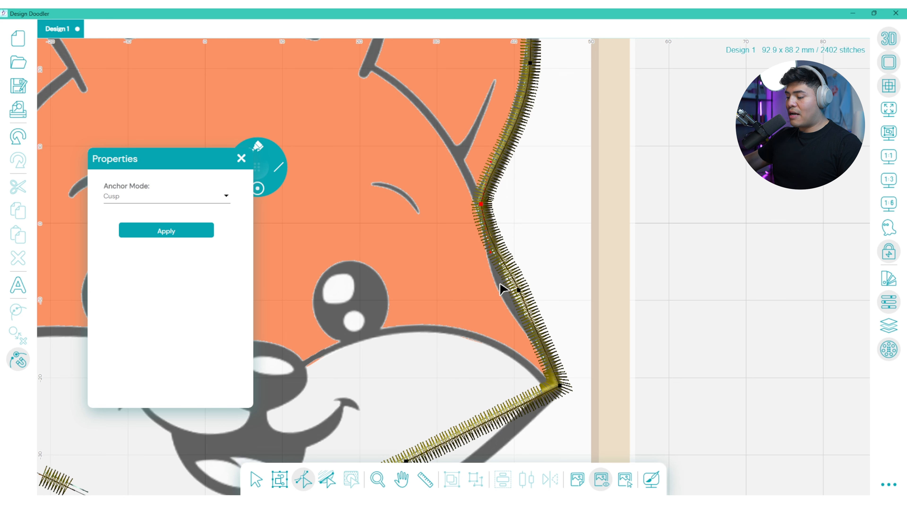
pyautogui.click(511, 306)
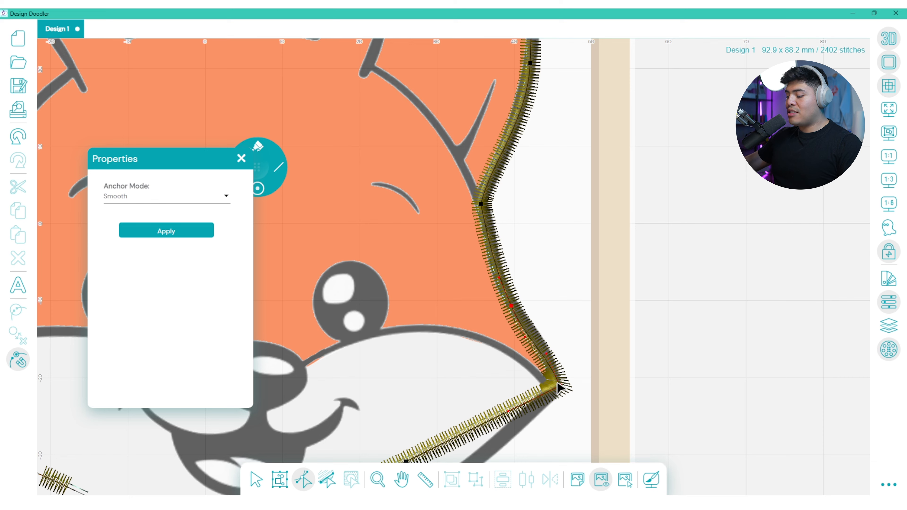
# Pull the lower-right jaw anchor out onto the drawn jawline and make the chin's bottom anchor Smooth
pyautogui.scroll(-3, 464, 425)
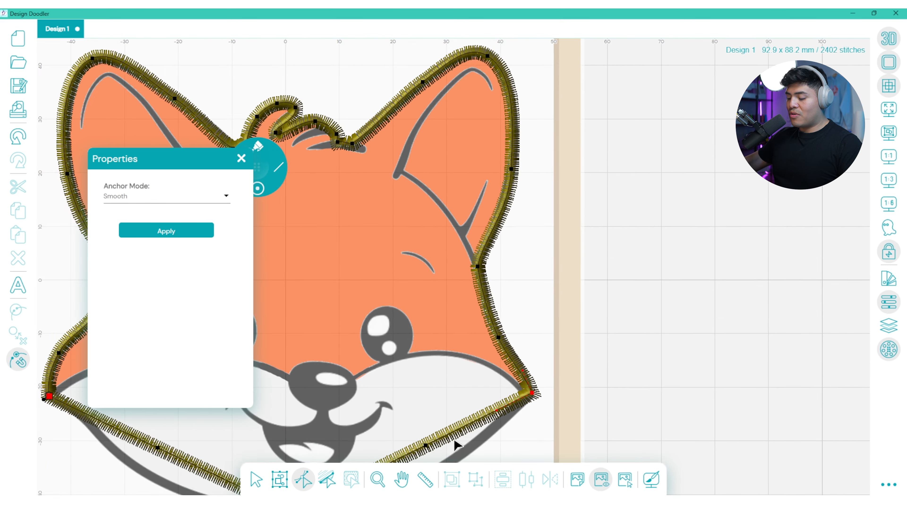
pyautogui.scroll(2, 457, 441)
pyautogui.click(402, 479)
pyautogui.moveTo(457, 432); pyautogui.dragTo(536, 326)
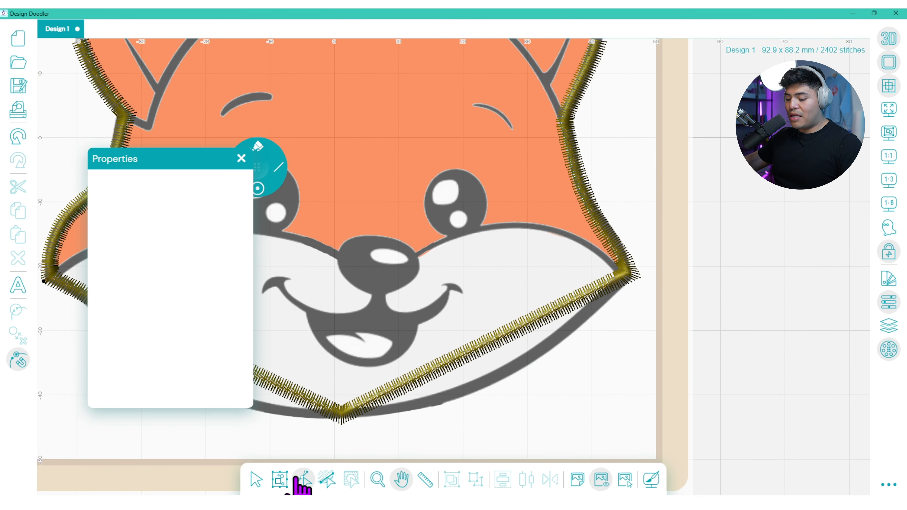
pyautogui.click(303, 480)
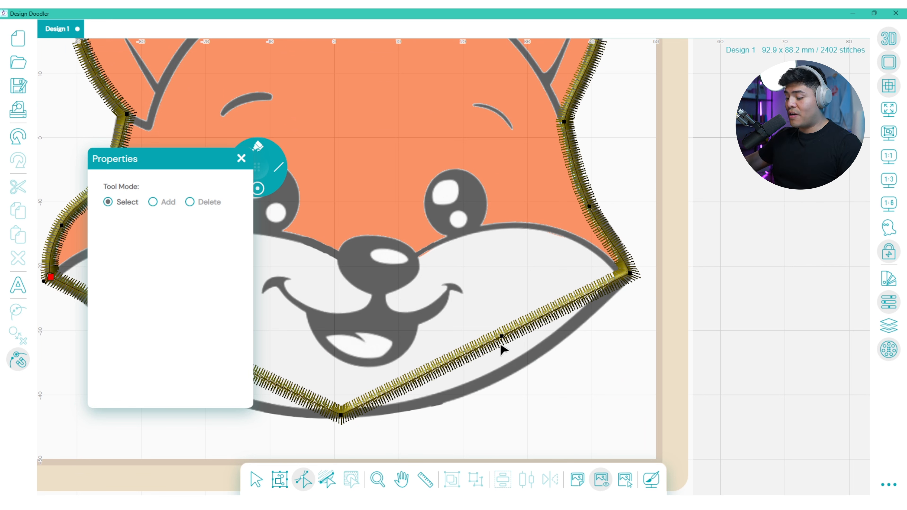
pyautogui.moveTo(505, 341); pyautogui.dragTo(503, 381)
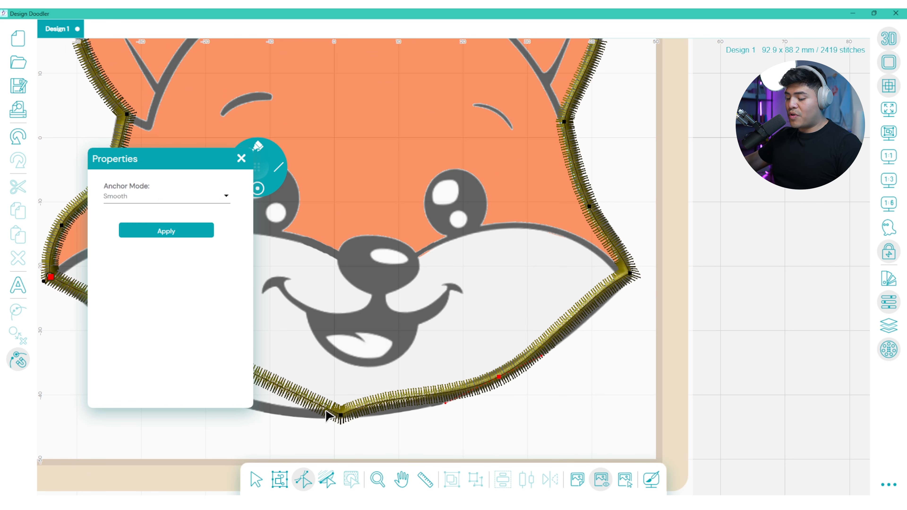
pyautogui.click(177, 232)
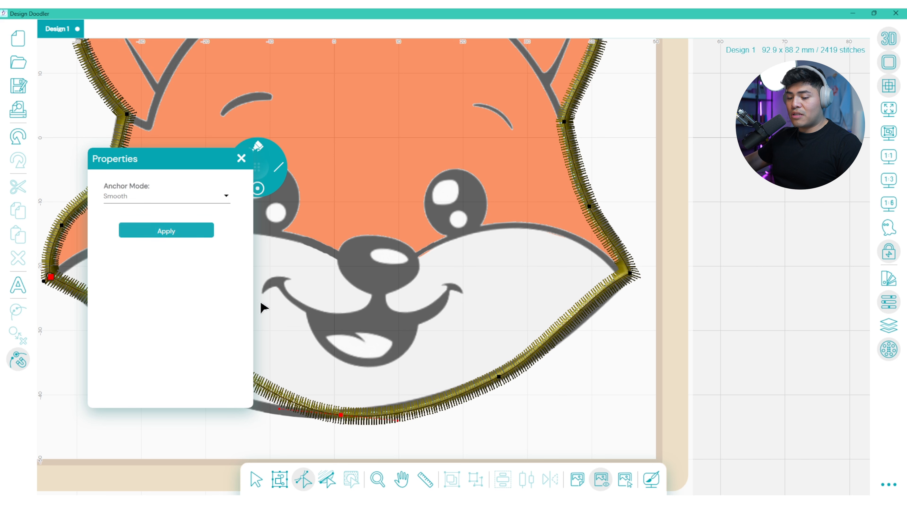
# Set the right cheek corner anchor to Cusp and adjust its position and lower handle to match the artwork
pyautogui.click(630, 274)
pyautogui.click(158, 196)
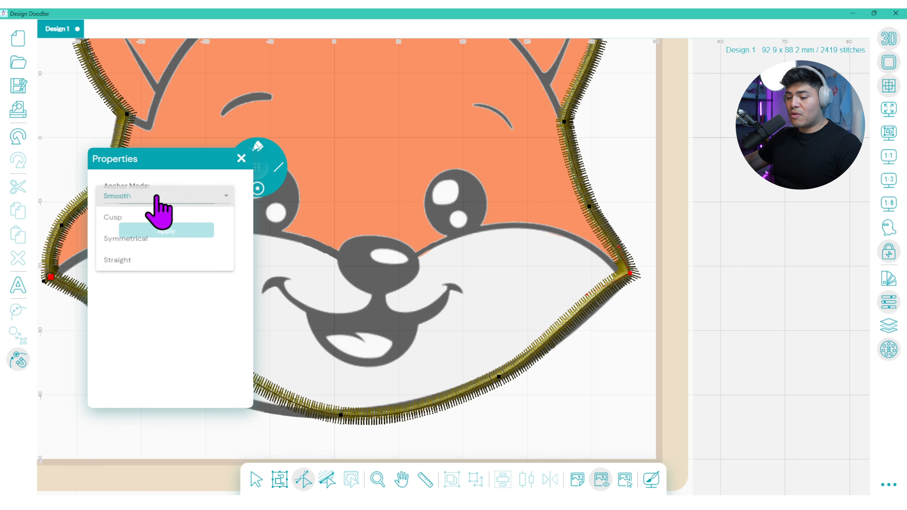
pyautogui.click(138, 217)
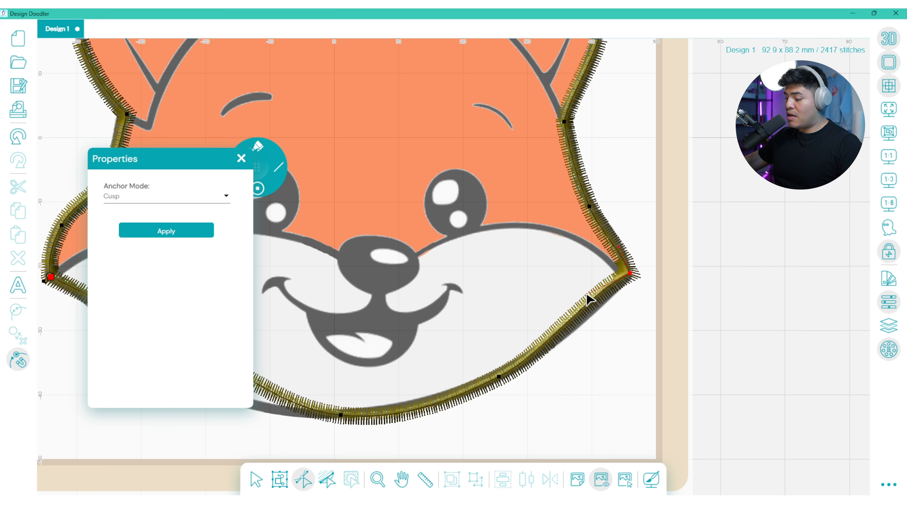
pyautogui.moveTo(590, 307); pyautogui.dragTo(590, 309)
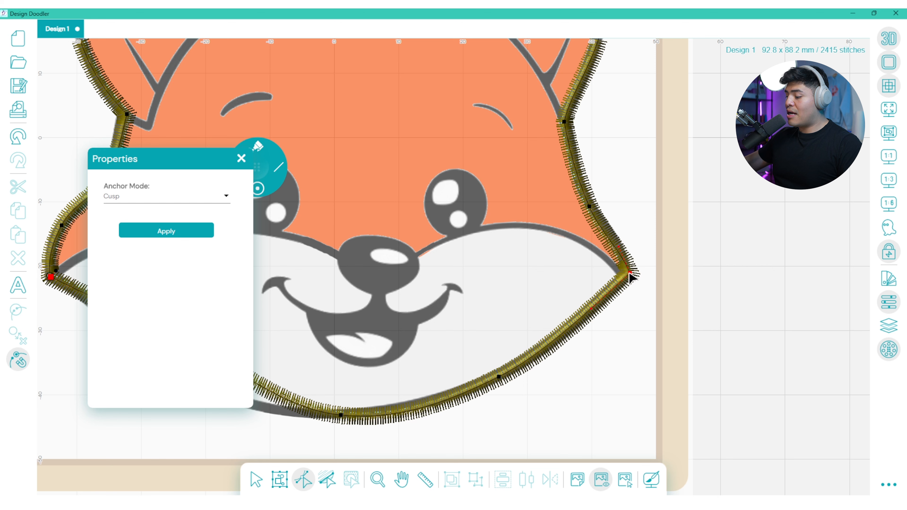
pyautogui.moveTo(628, 273); pyautogui.dragTo(625, 273)
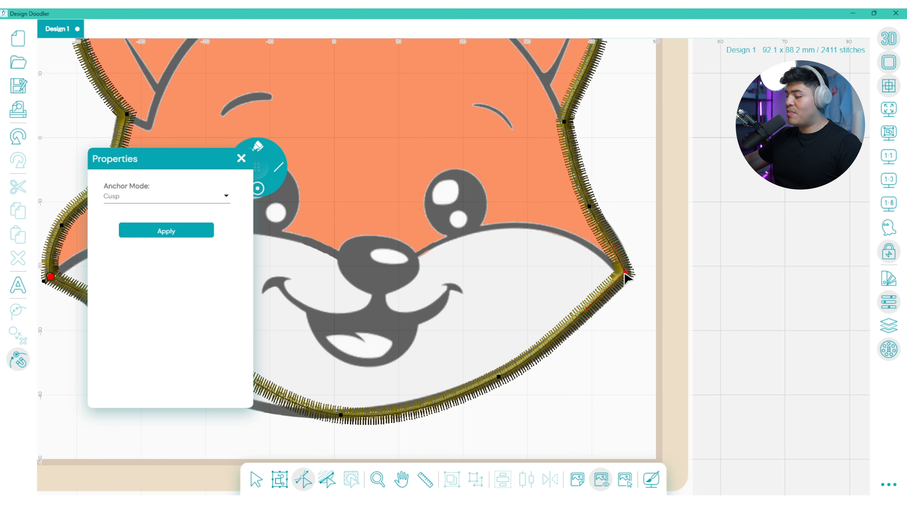
# Reshape the lower-left jaw segment by moving its middle anchor and handle onto the drawn jaw curve, and deselect the anchor
pyautogui.click(401, 478)
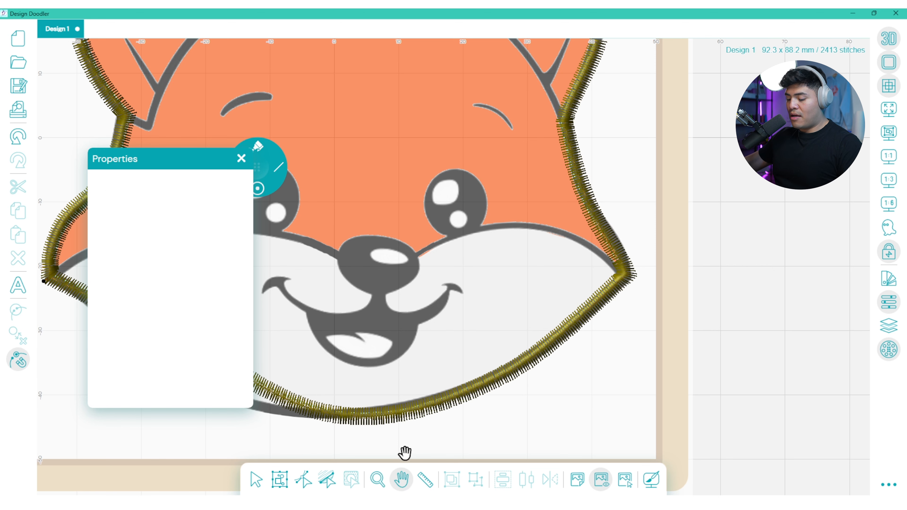
pyautogui.moveTo(368, 366); pyautogui.dragTo(673, 405)
pyautogui.click(298, 472)
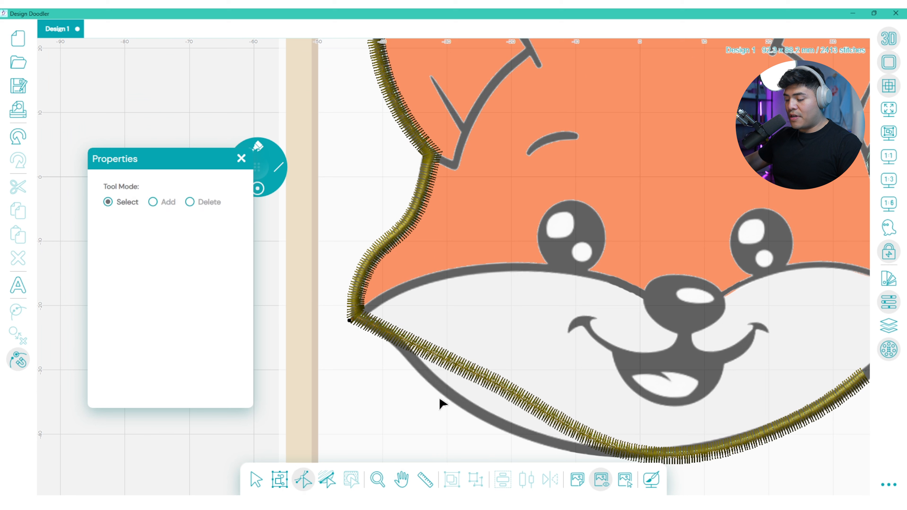
pyautogui.click(471, 377)
pyautogui.moveTo(486, 378); pyautogui.dragTo(479, 410)
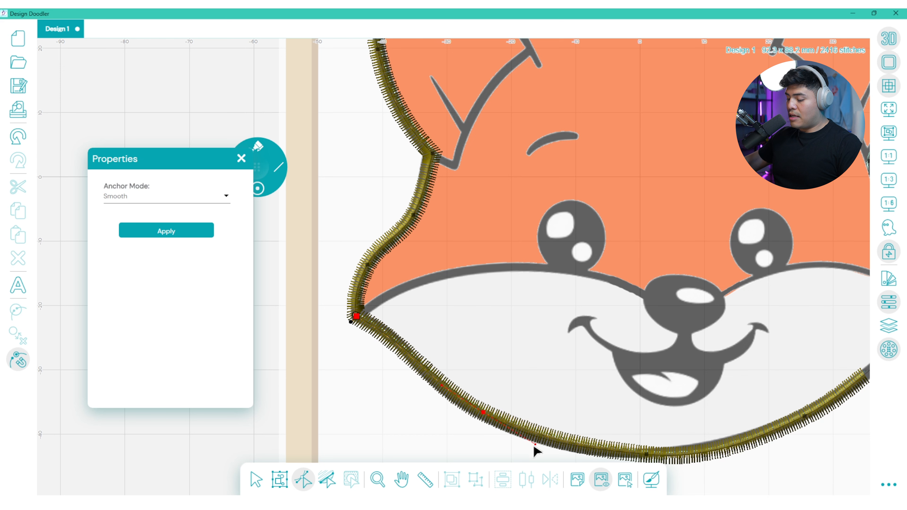
pyautogui.moveTo(535, 440); pyautogui.dragTo(532, 439)
pyautogui.moveTo(484, 414); pyautogui.dragTo(482, 415)
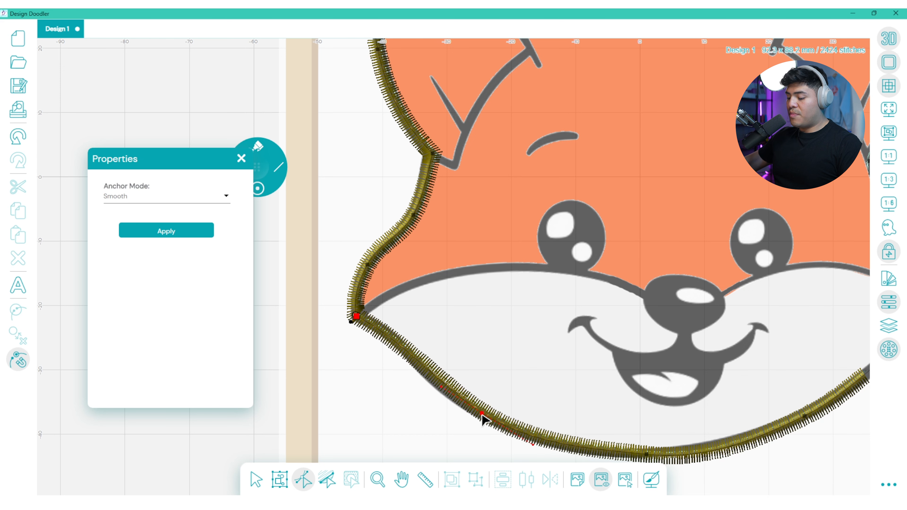
pyautogui.scroll(-3, 496, 343)
pyautogui.click(396, 372)
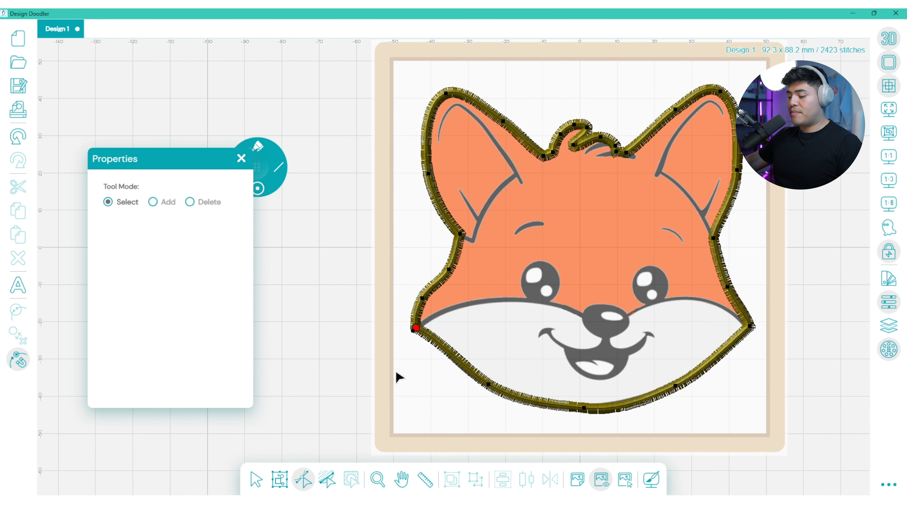
# Leave anchor editing, hide the background fox image, and show the stitched outline at 1:1 scale
pyautogui.click(258, 478)
pyautogui.scroll(-4, 649, 372)
pyautogui.scroll(5, 778, 343)
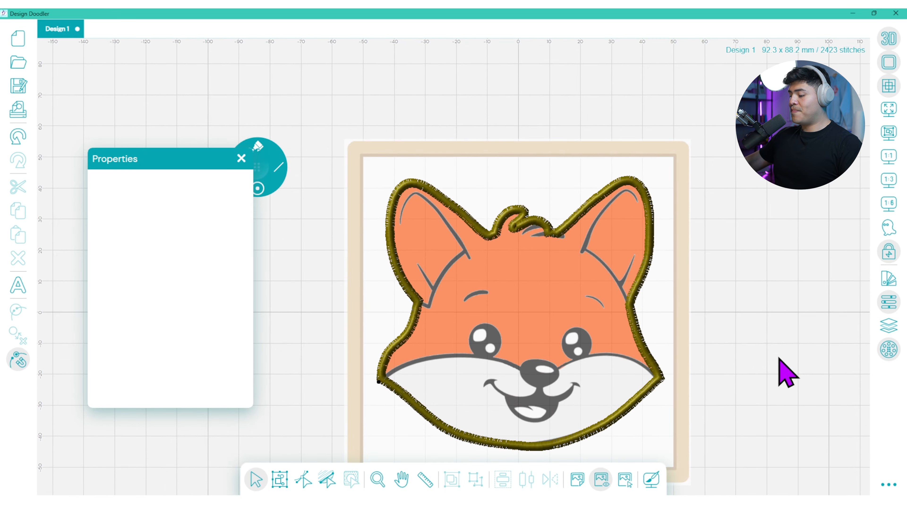
pyautogui.click(600, 482)
pyautogui.scroll(-2, 498, 429)
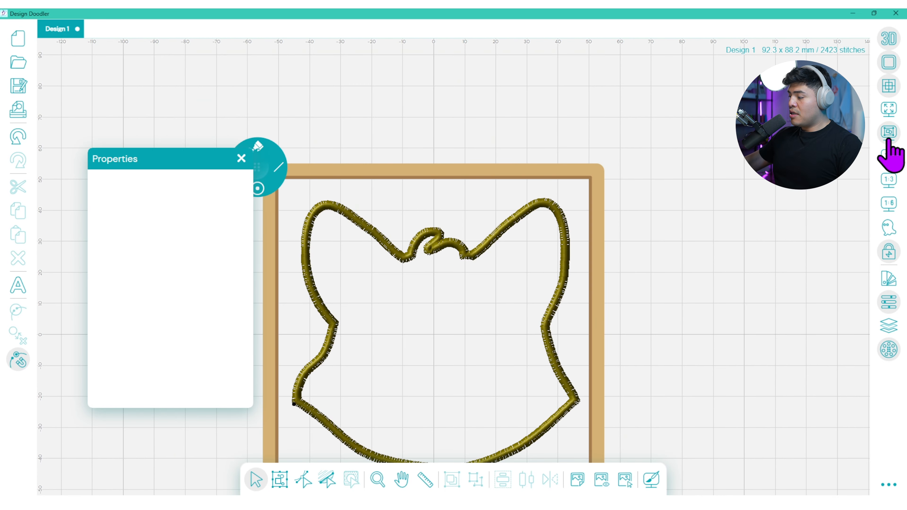
pyautogui.click(889, 158)
pyautogui.scroll(2, 459, 276)
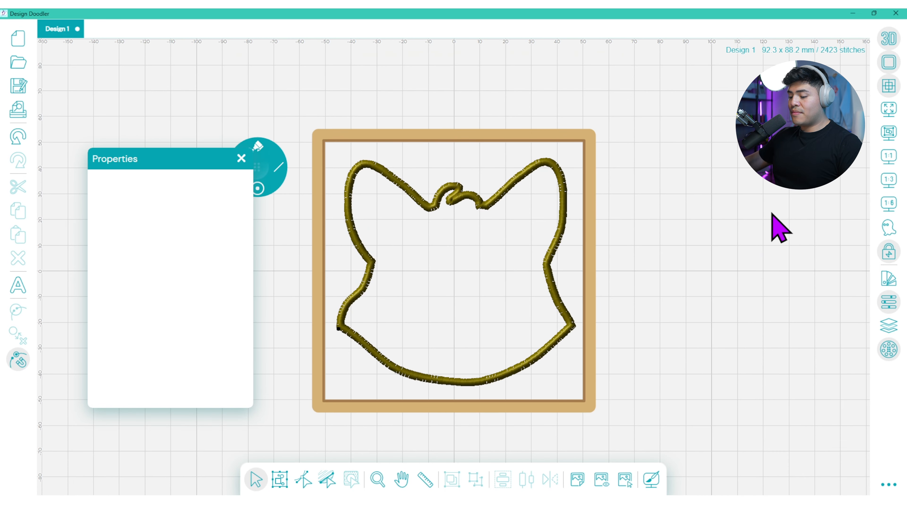
pyautogui.click(883, 155)
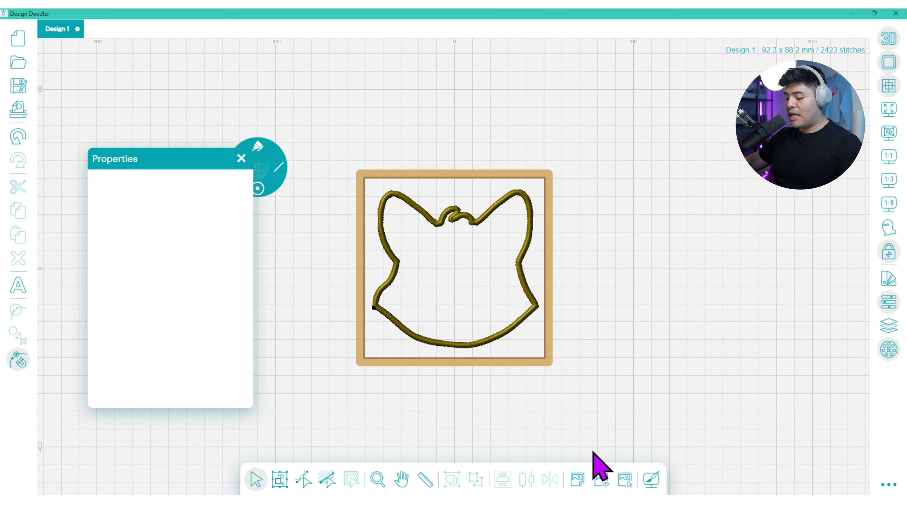
# Turn on View Slow Redraw, play the outline's stitch simulation, and scrub it back to examine the early stitches
pyautogui.click(888, 485)
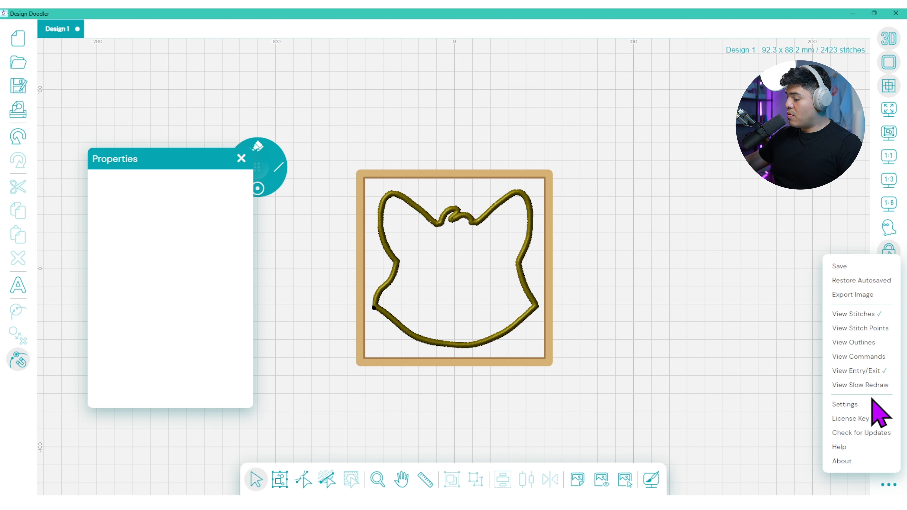
pyautogui.click(868, 384)
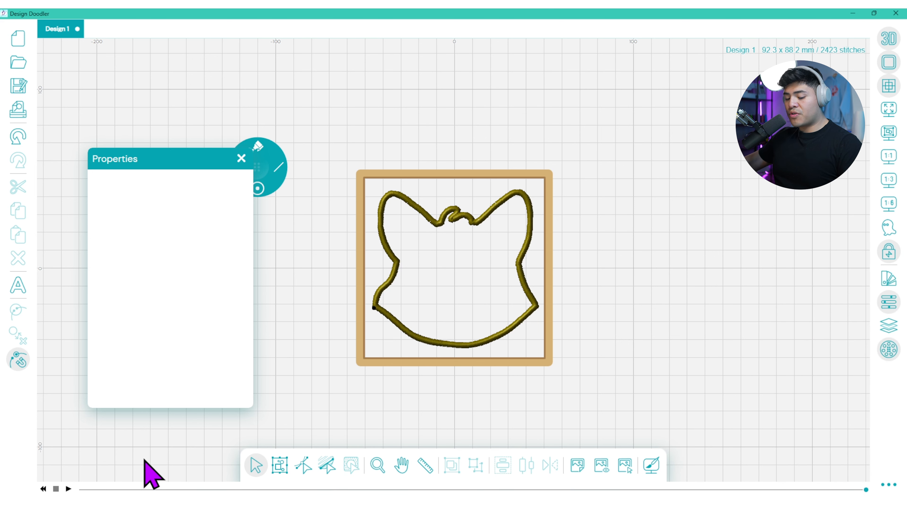
pyautogui.click(68, 489)
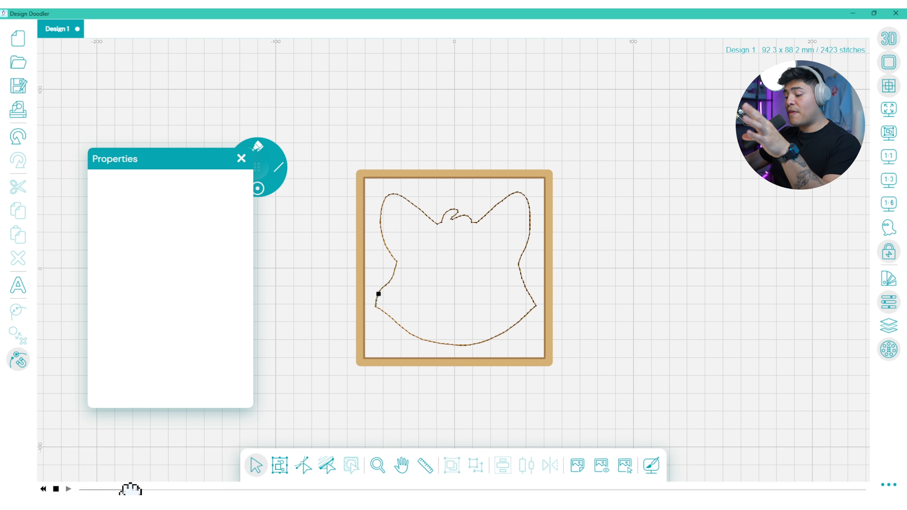
pyautogui.moveTo(137, 487); pyautogui.dragTo(128, 489)
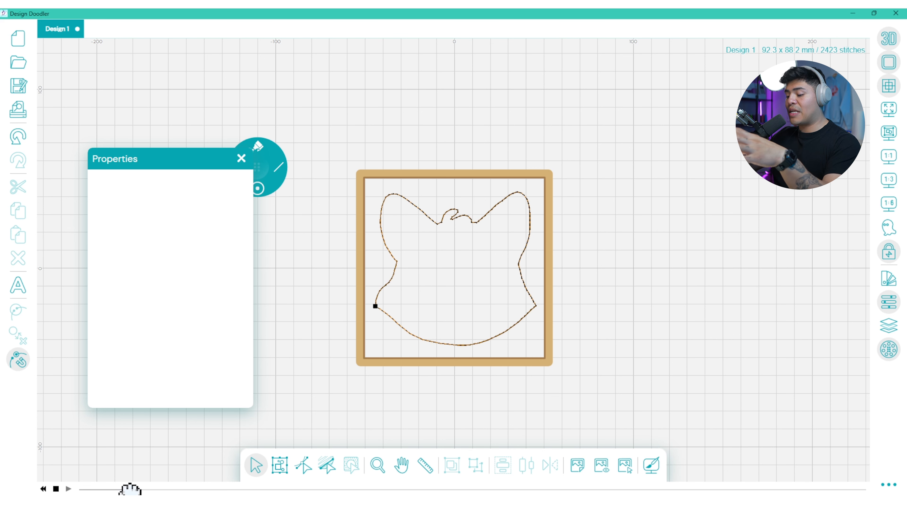
# Scrub the stitch simulation from the placement line through the tack-down to the finished satin border to examine the sewing order
pyautogui.moveTo(142, 490); pyautogui.dragTo(166, 490)
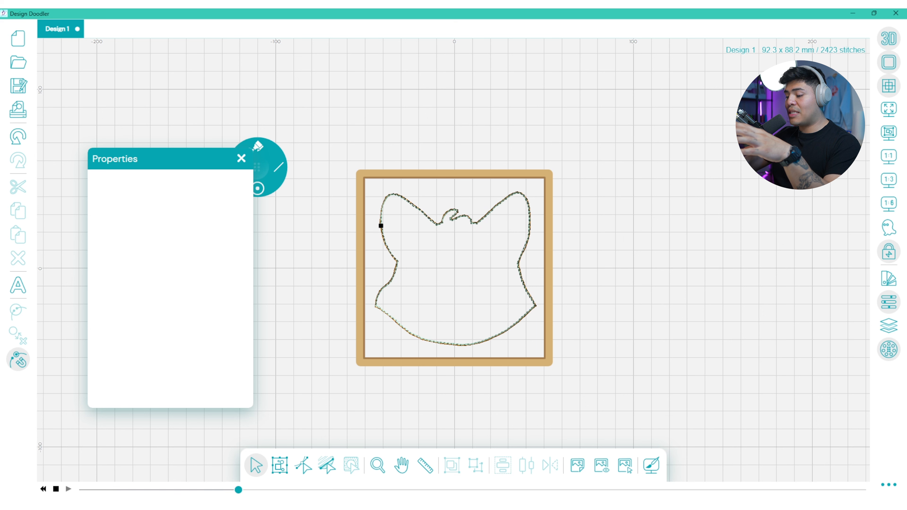
pyautogui.moveTo(297, 489); pyautogui.dragTo(253, 489)
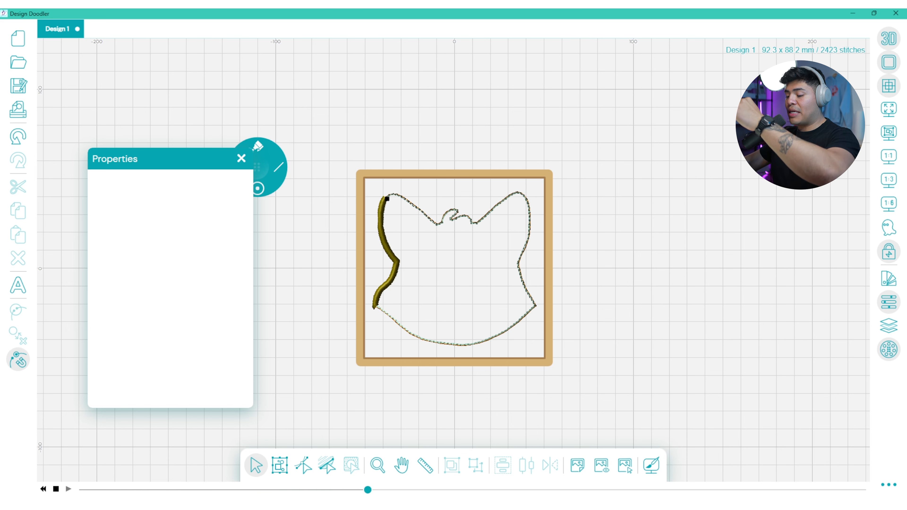
pyautogui.moveTo(367, 490); pyautogui.dragTo(541, 490)
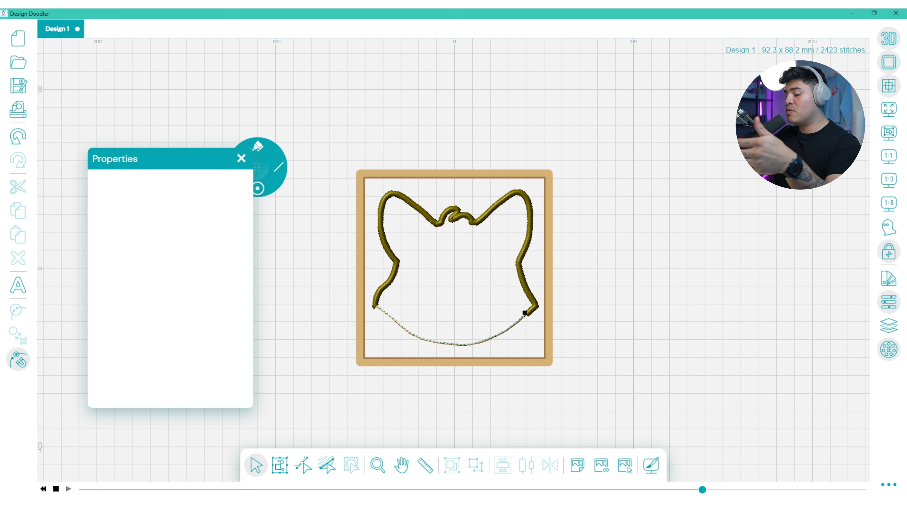
pyautogui.moveTo(747, 489); pyautogui.dragTo(830, 489)
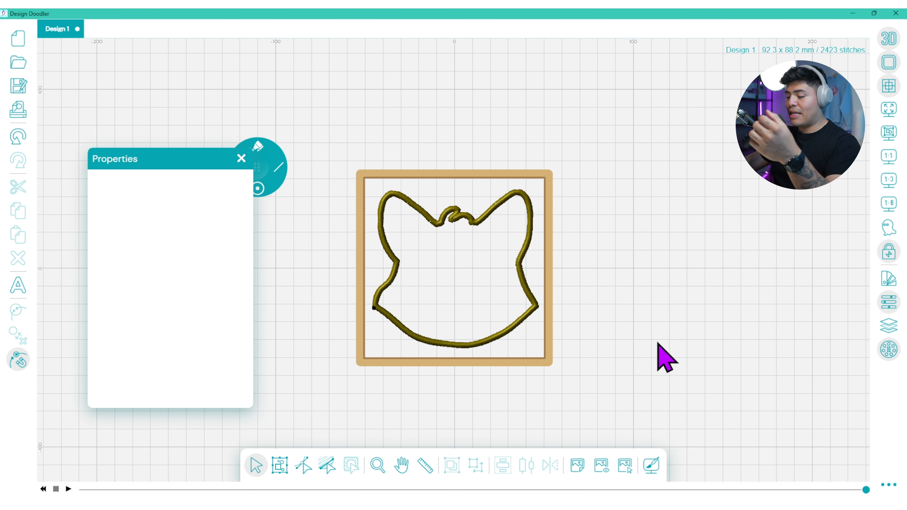
# Show the background fox image again in a closer view, place the tool wheel beside the fox, and choose the applique brush
pyautogui.click(892, 35)
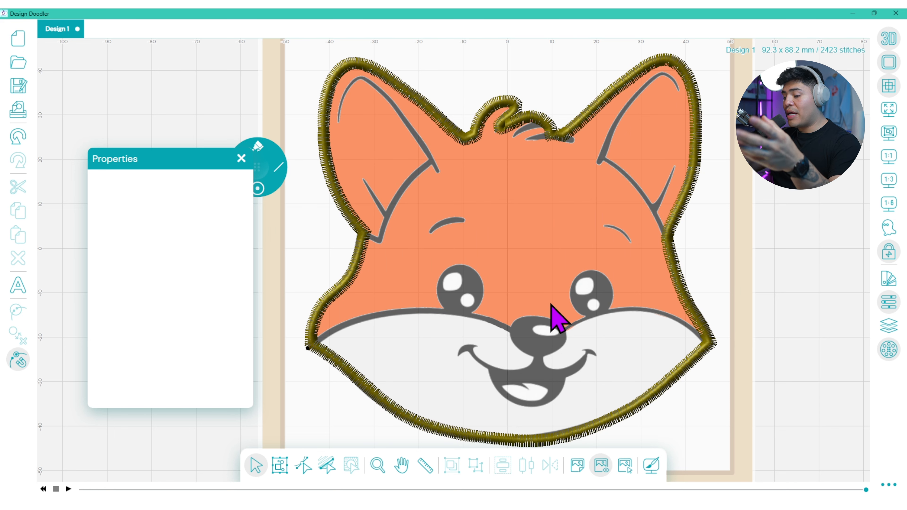
pyautogui.click(334, 368)
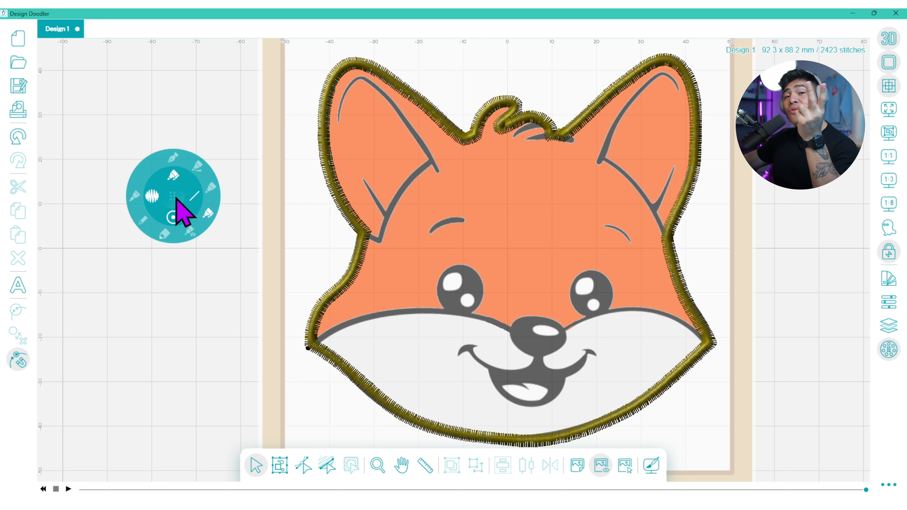
pyautogui.moveTo(177, 198); pyautogui.dragTo(180, 294)
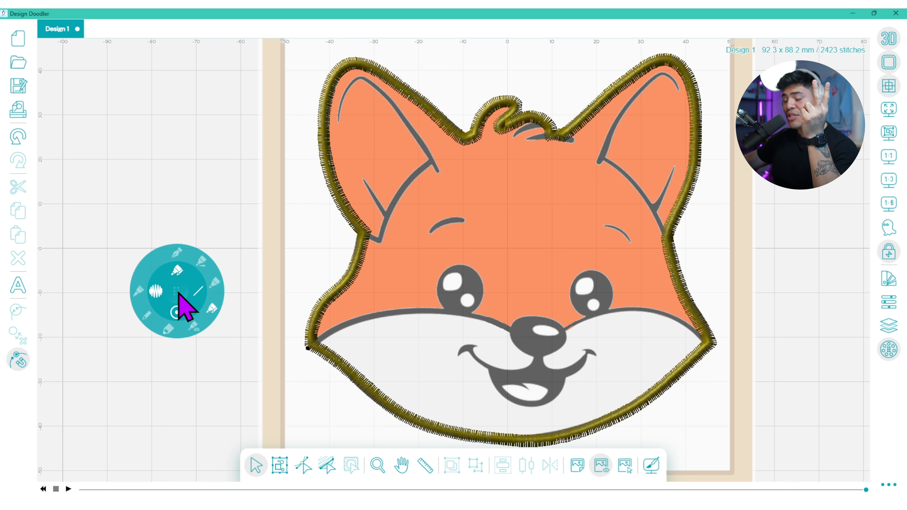
pyautogui.click(214, 309)
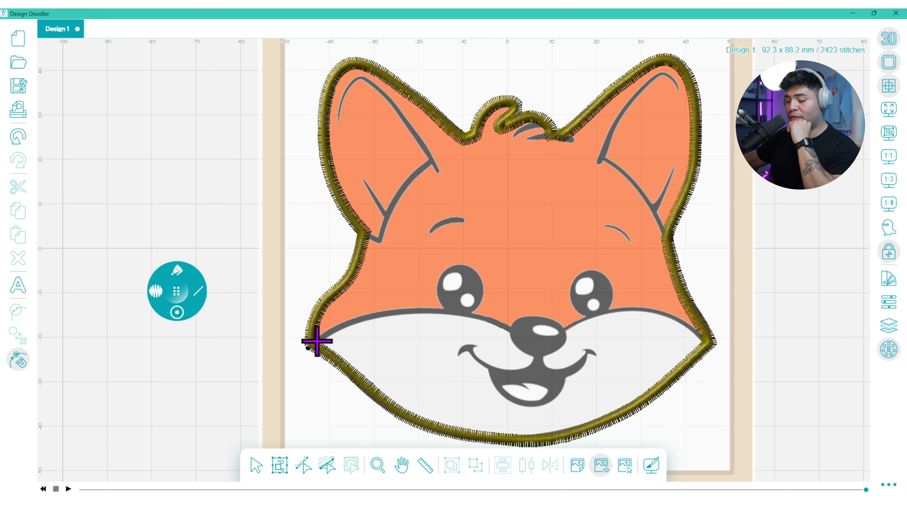
pyautogui.click(421, 310)
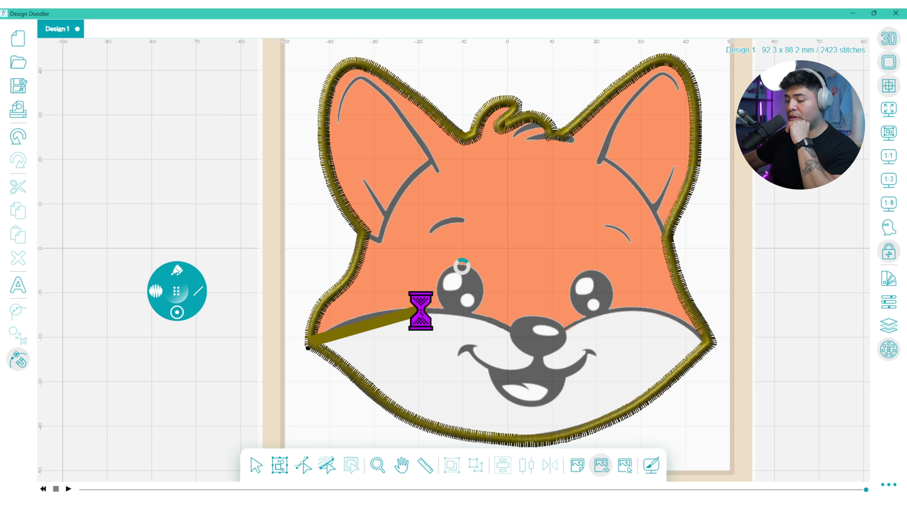
pyautogui.click(543, 335)
pyautogui.hotkey('ctrl', 'z')
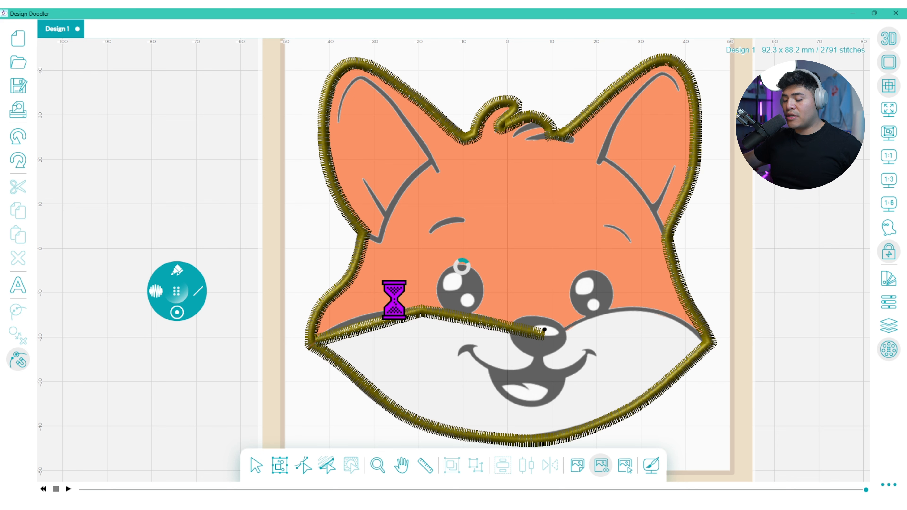
pyautogui.hotkey('ctrl', 'z')
# Turn off AutoClose Applique in the general settings and close the settings
pyautogui.click(888, 484)
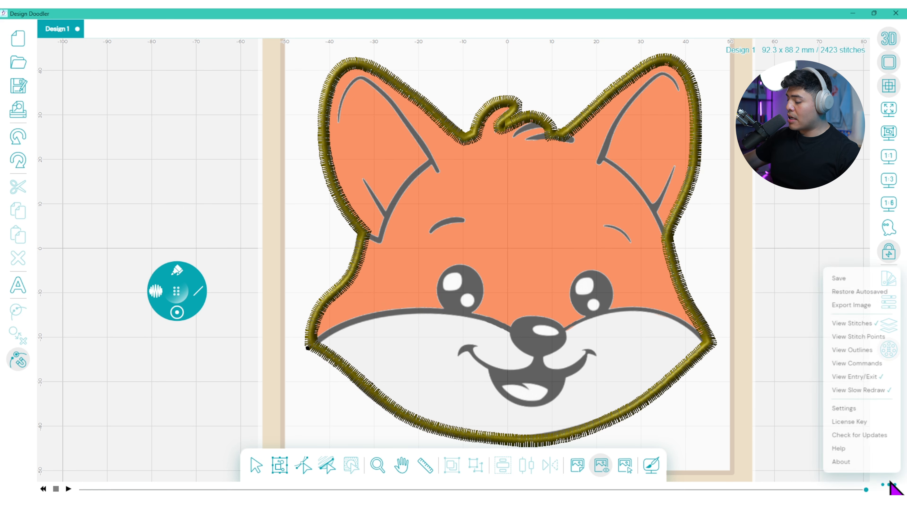
pyautogui.click(862, 405)
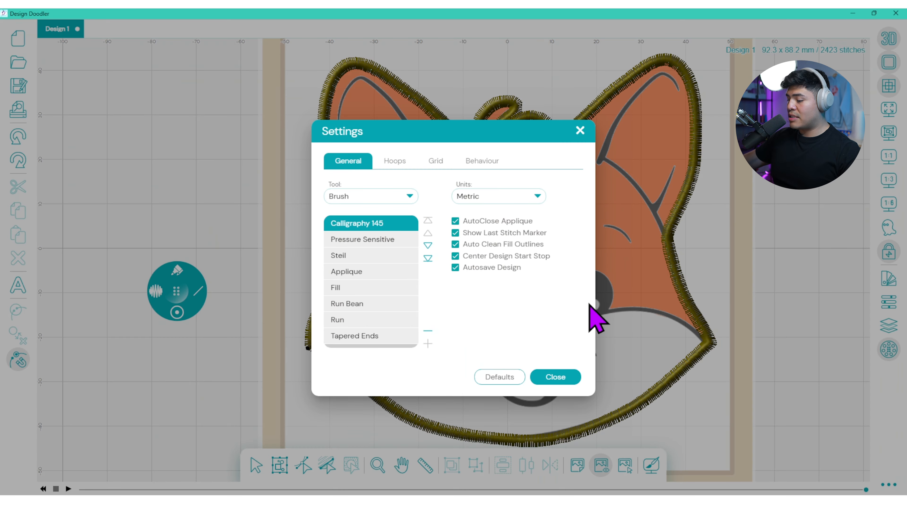
pyautogui.click(505, 223)
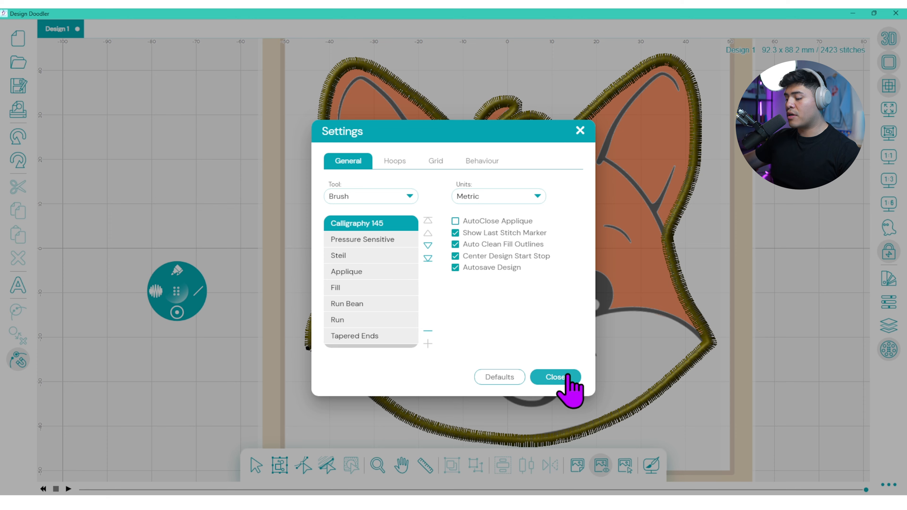
pyautogui.click(553, 377)
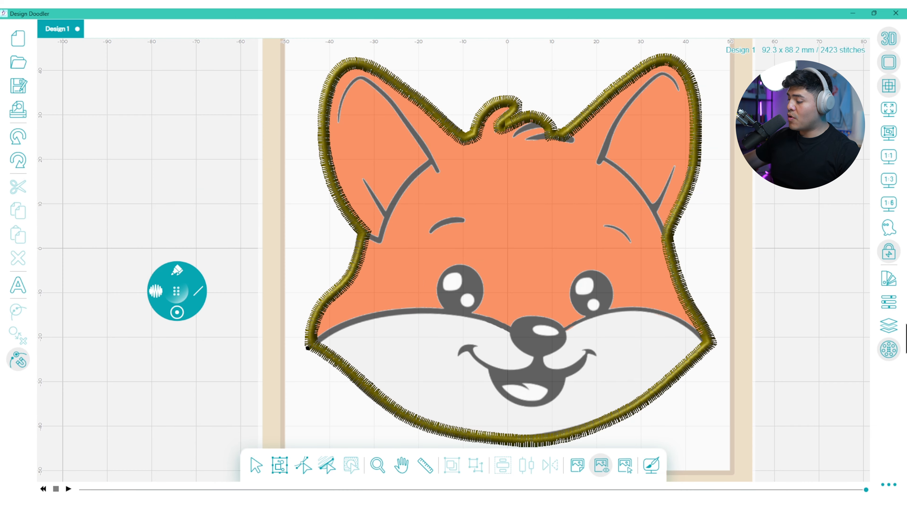
# Choose thread colour 13, try an applique line from the left cheek corner, and undo it
pyautogui.click(887, 302)
pyautogui.click(886, 301)
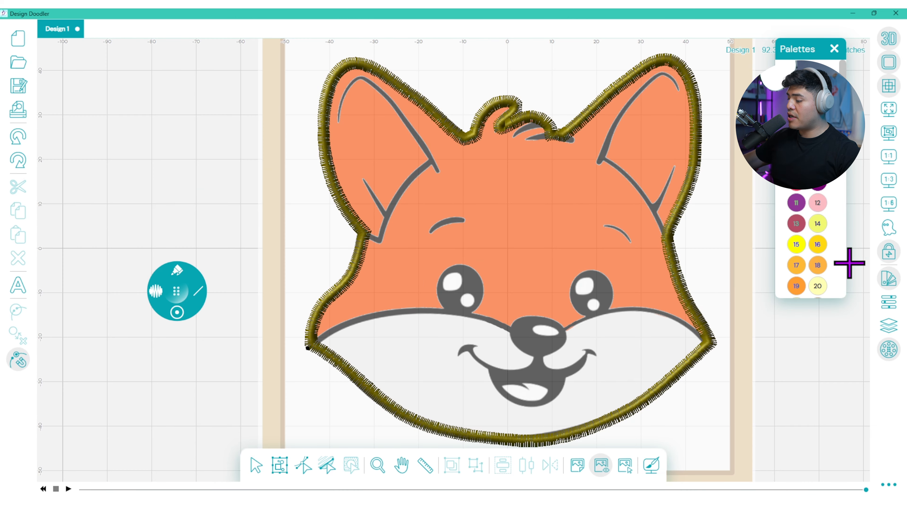
pyautogui.click(796, 224)
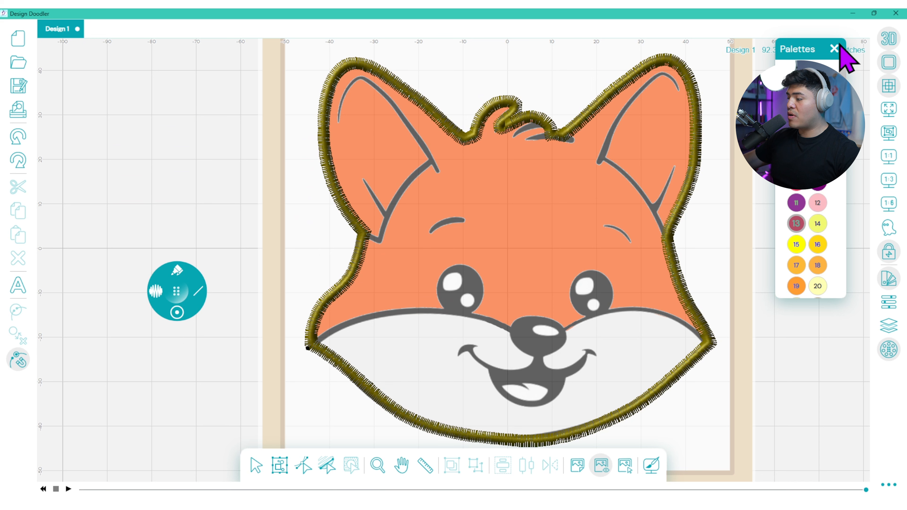
pyautogui.click(834, 48)
pyautogui.click(312, 344)
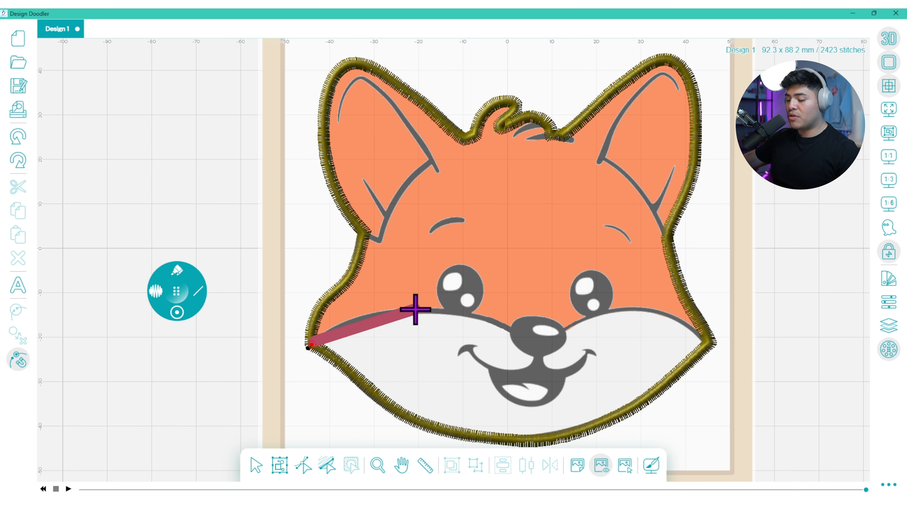
pyautogui.rightClick(430, 303)
pyautogui.hotkey('ctrl', 'z')
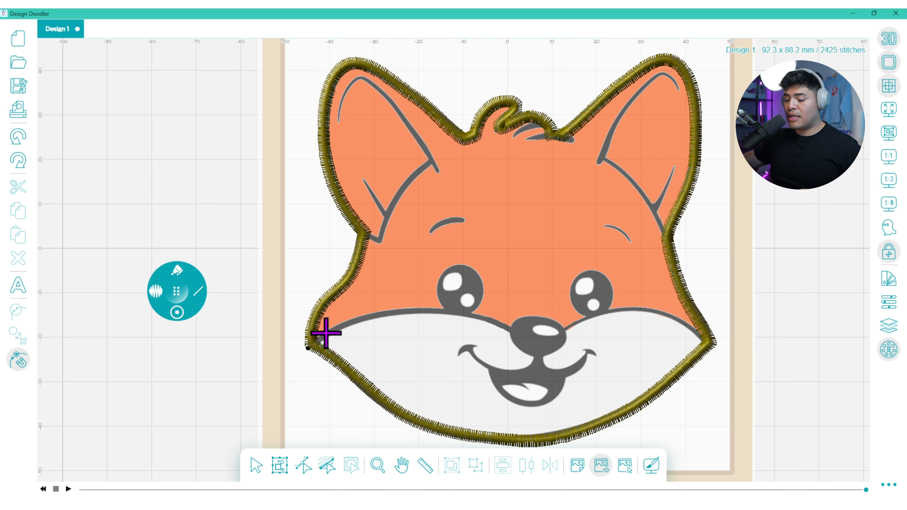
# Choose a teal thread colour for the next applique line and close the palette
pyautogui.click(887, 349)
pyautogui.scroll(-5, 827, 232)
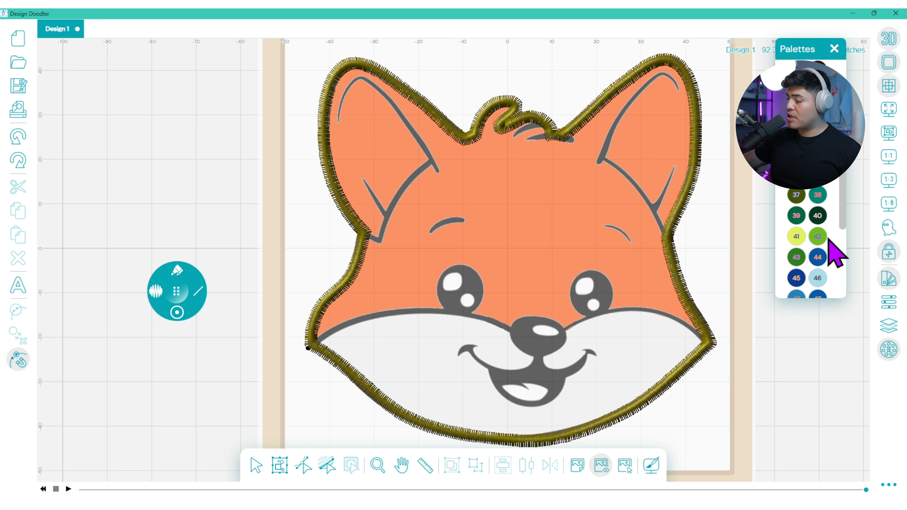
pyautogui.click(833, 49)
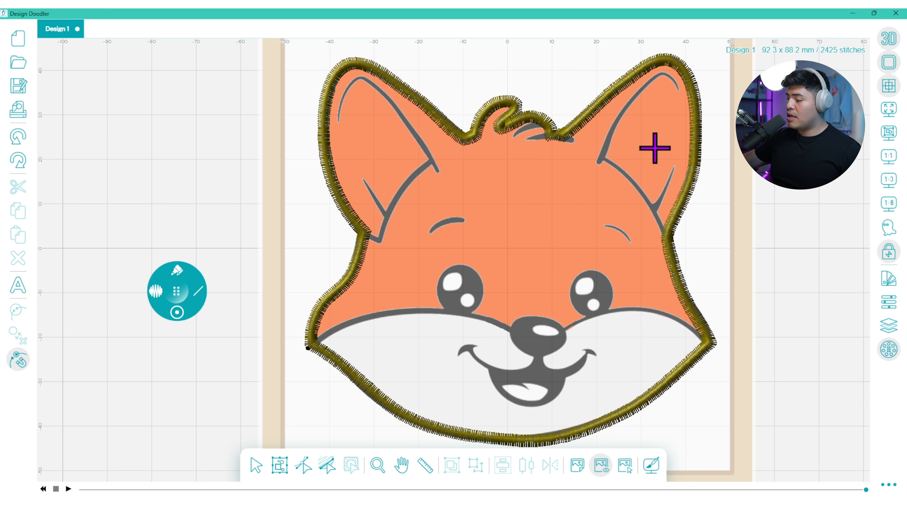
# Draw an open applique line from the left cheek corner over both muzzle peaks and across the nose to the right cheek corner
pyautogui.click(313, 340)
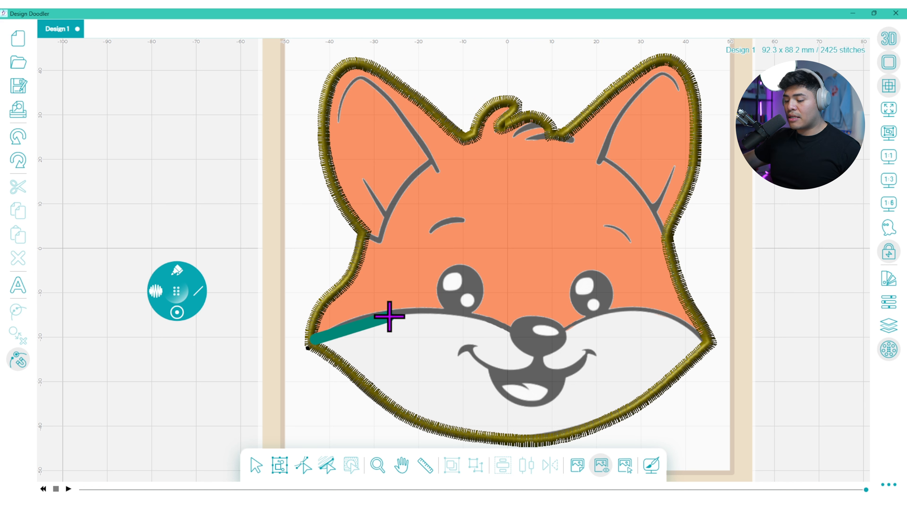
pyautogui.click(407, 311)
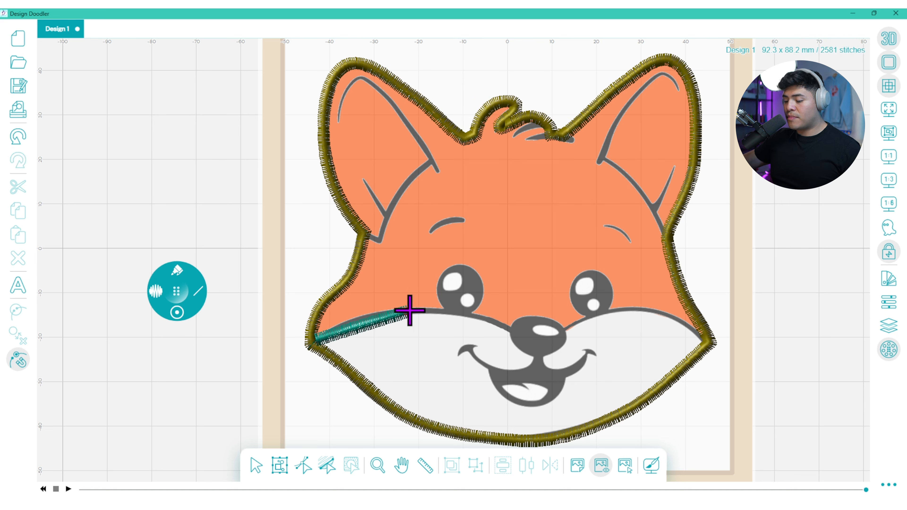
pyautogui.click(519, 331)
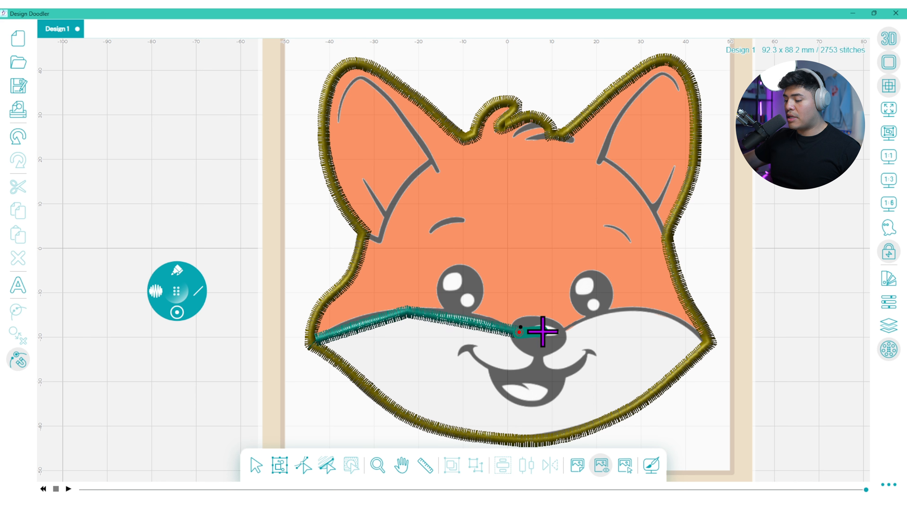
pyautogui.click(556, 331)
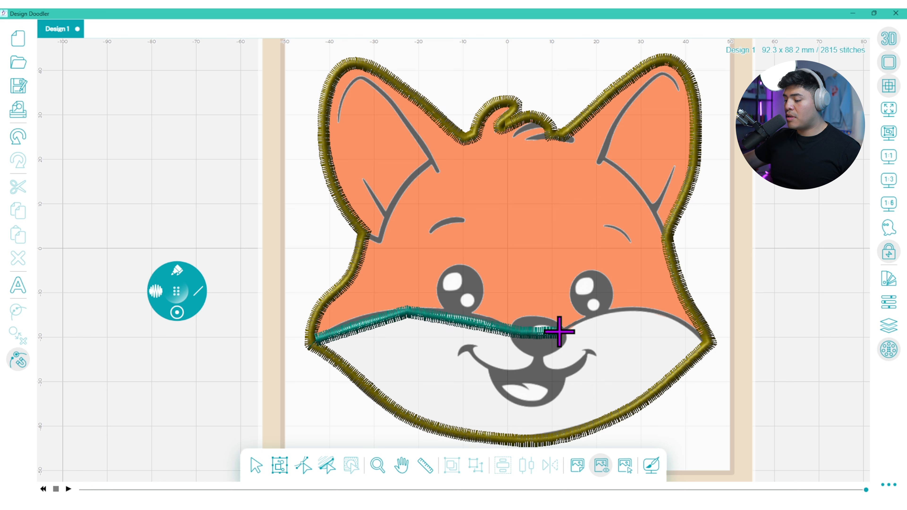
pyautogui.click(634, 304)
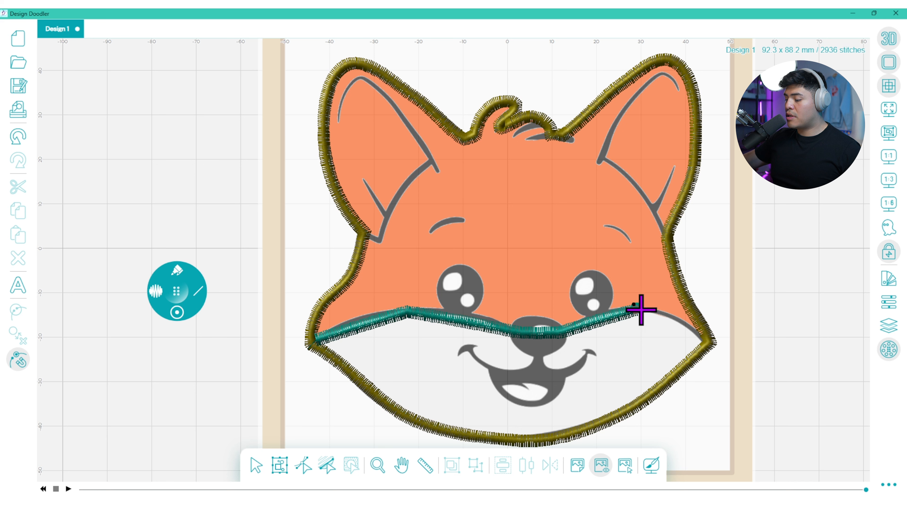
pyautogui.click(707, 337)
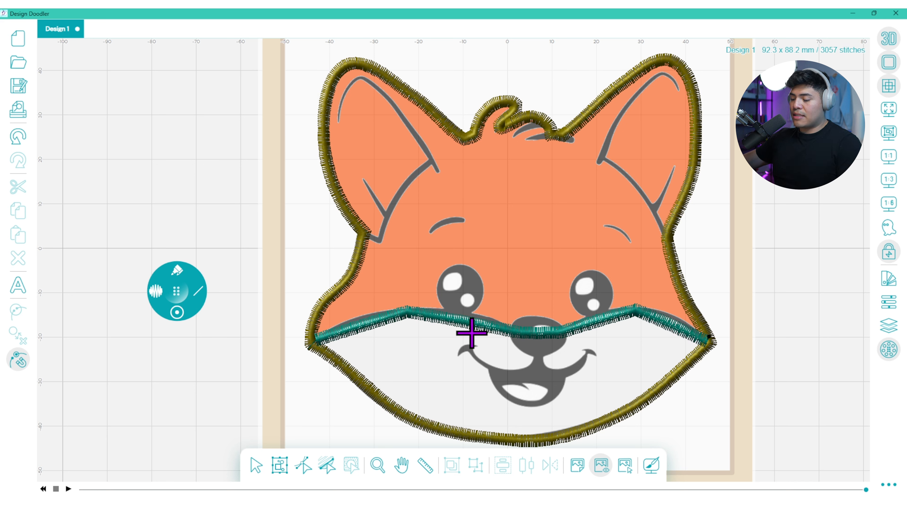
# Set the anchors at the left and right peaks of the teal muzzle line to Smooth so it follows the artwork's curves
pyautogui.click(297, 466)
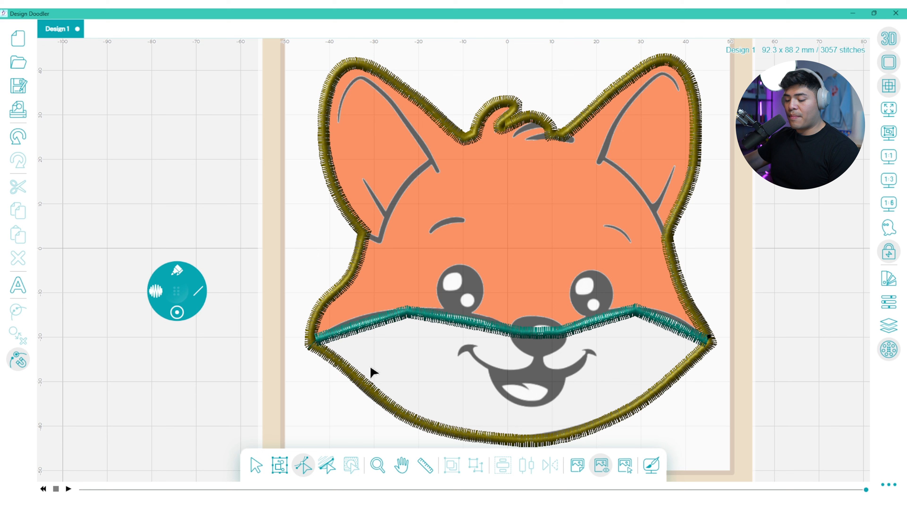
pyautogui.click(409, 317)
pyautogui.click(884, 303)
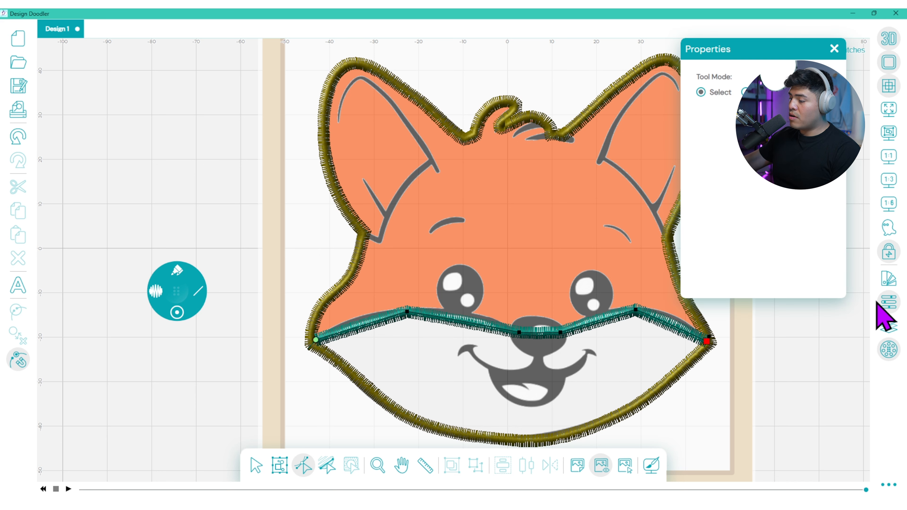
pyautogui.click(406, 312)
pyautogui.click(763, 120)
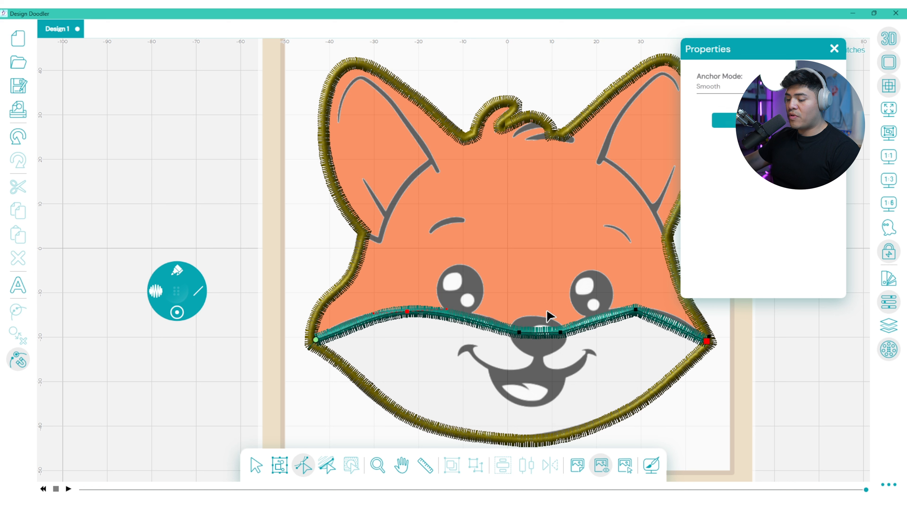
pyautogui.click(636, 310)
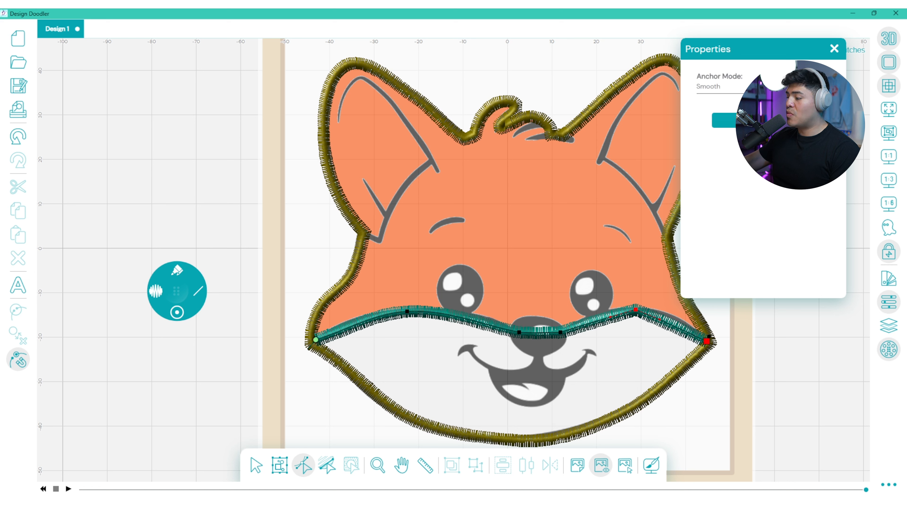
pyautogui.click(763, 121)
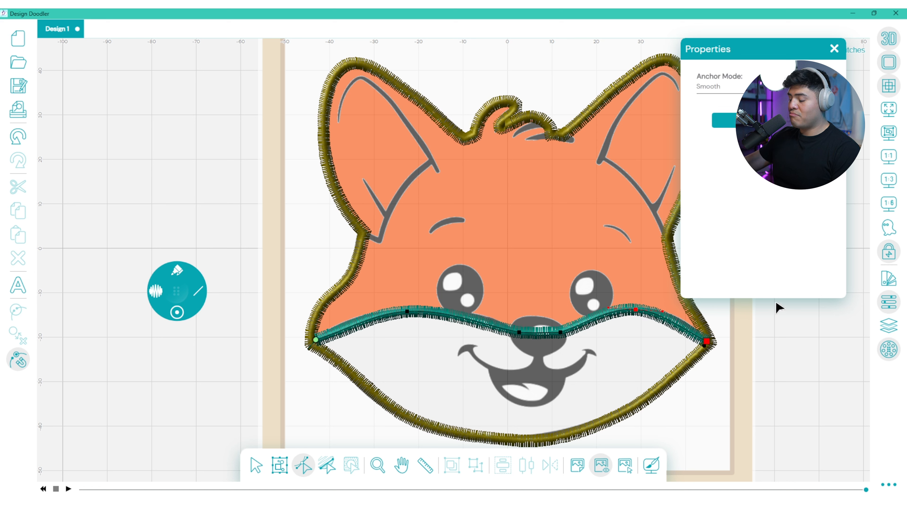
pyautogui.click(833, 49)
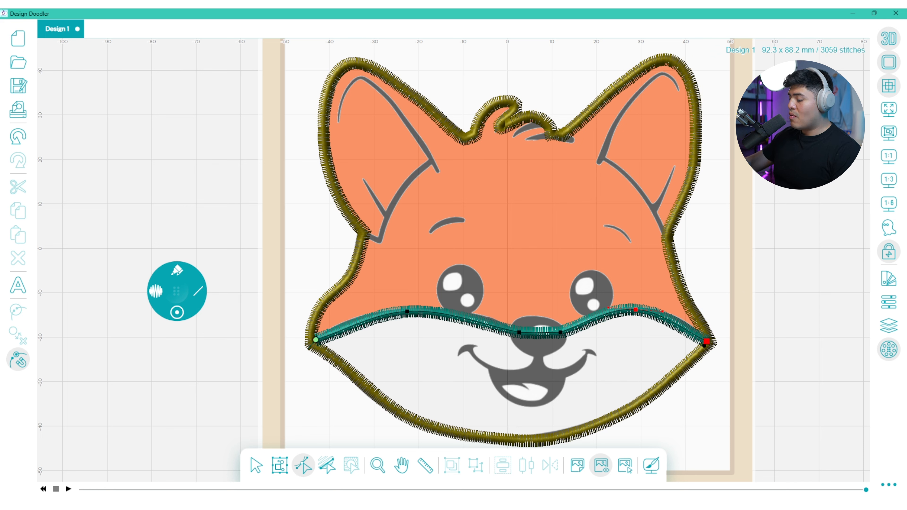
# Turn off Sew Border for the teal muzzle applique line in its properties and deselect the line
pyautogui.click(888, 302)
pyautogui.click(255, 464)
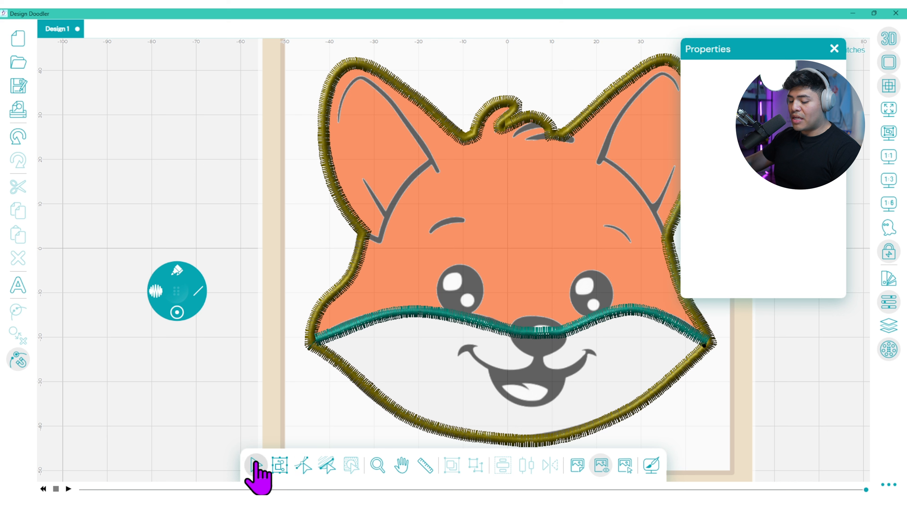
pyautogui.click(378, 323)
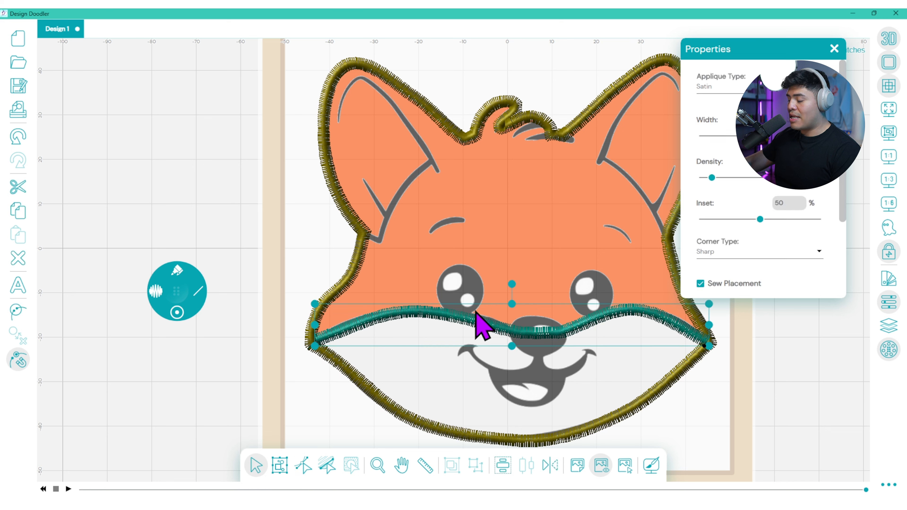
pyautogui.moveTo(841, 112); pyautogui.dragTo(829, 191)
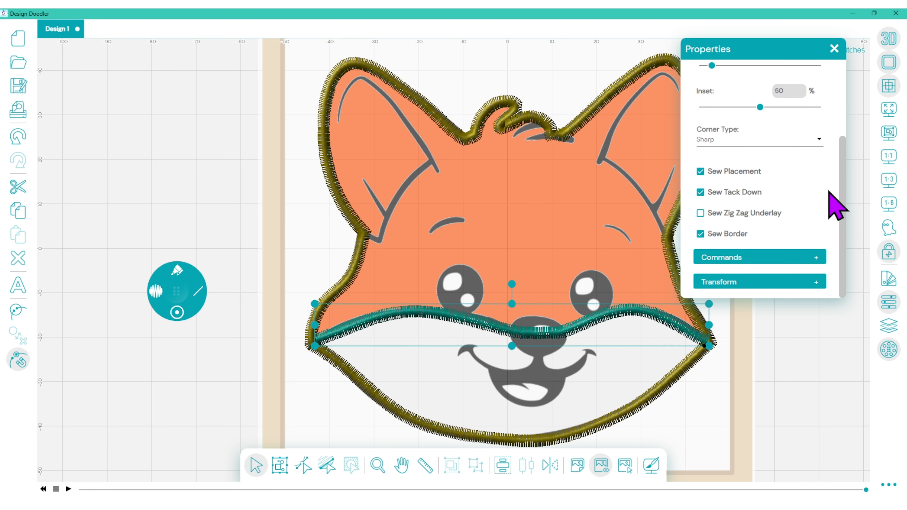
pyautogui.click(700, 234)
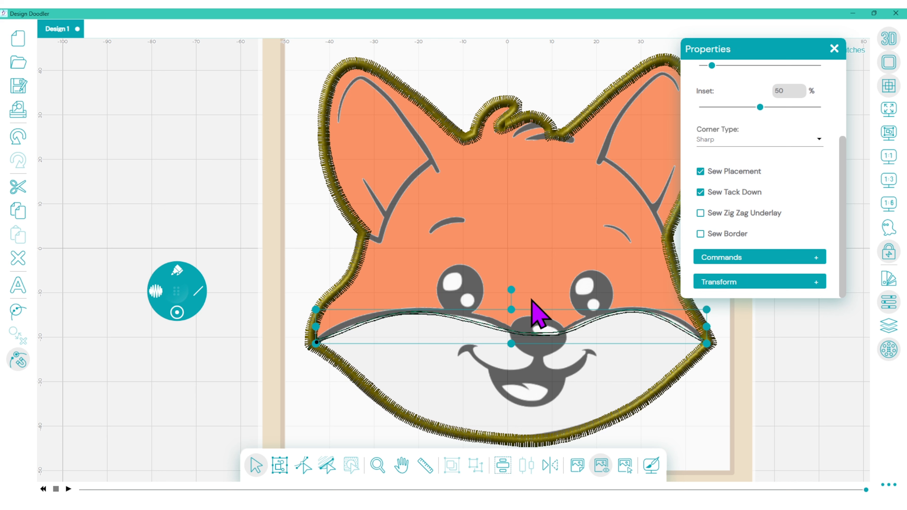
pyautogui.click(551, 374)
pyautogui.click(770, 380)
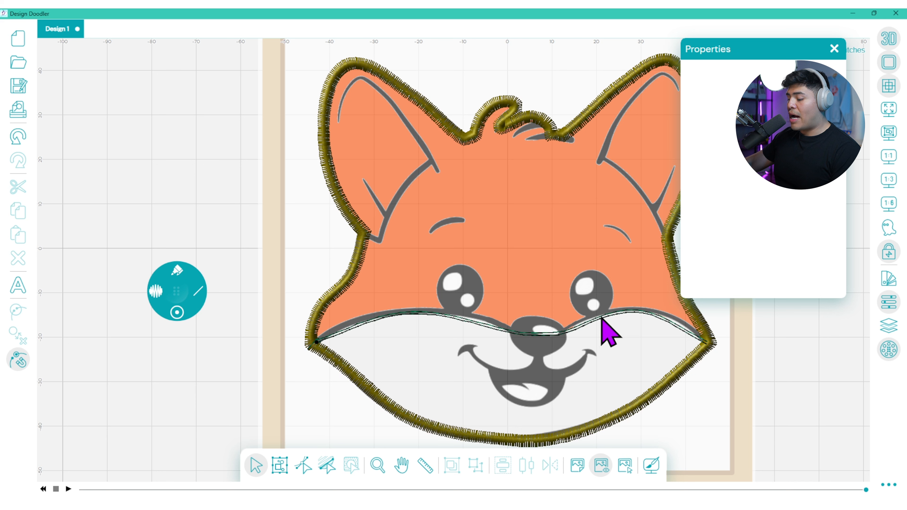
# Nudge the muzzle line slightly upward to match the artwork, duplicate it in place, and select one of the lines
pyautogui.click(527, 331)
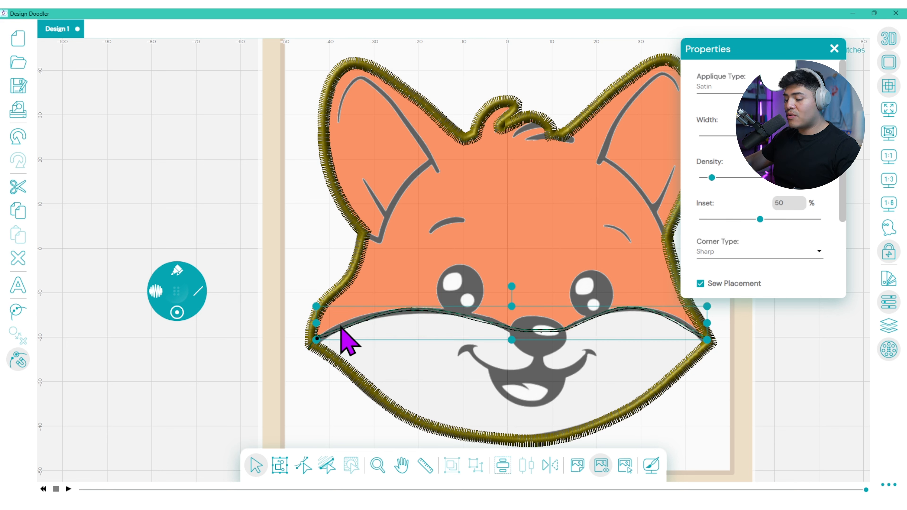
pyautogui.click(729, 352)
pyautogui.click(544, 328)
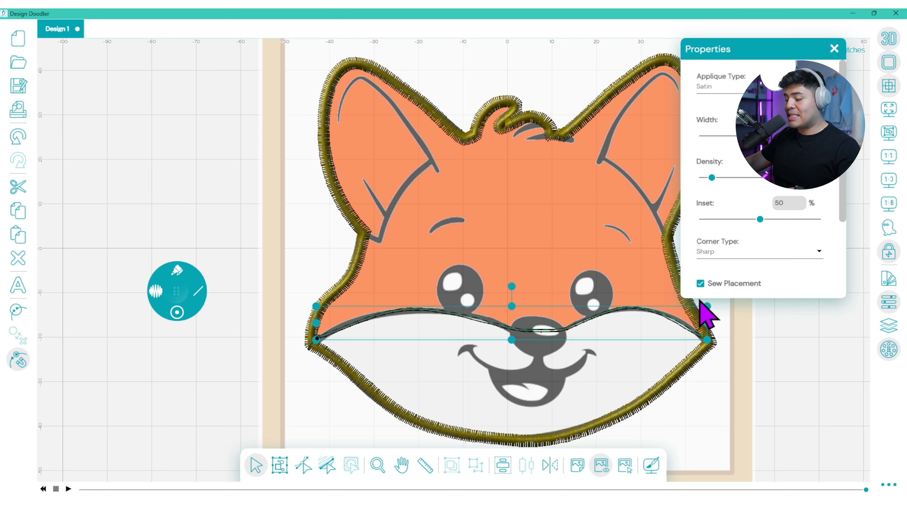
# Show the Sequence View and the thread palette together, with the palette moved clear of the sequence list
pyautogui.click(890, 325)
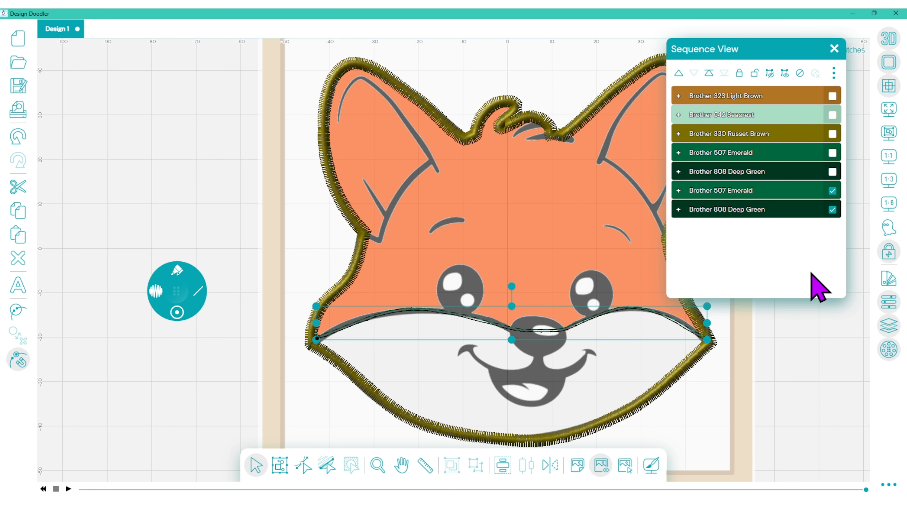
pyautogui.click(890, 282)
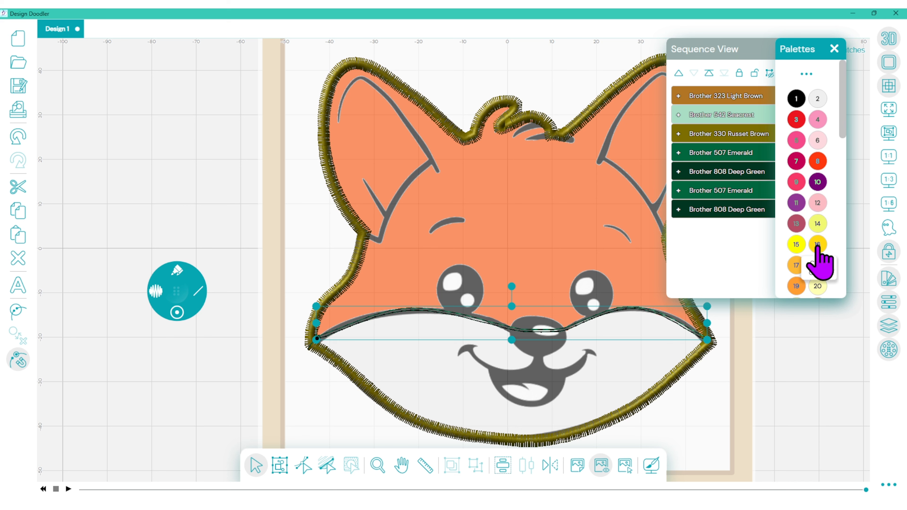
pyautogui.click(735, 191)
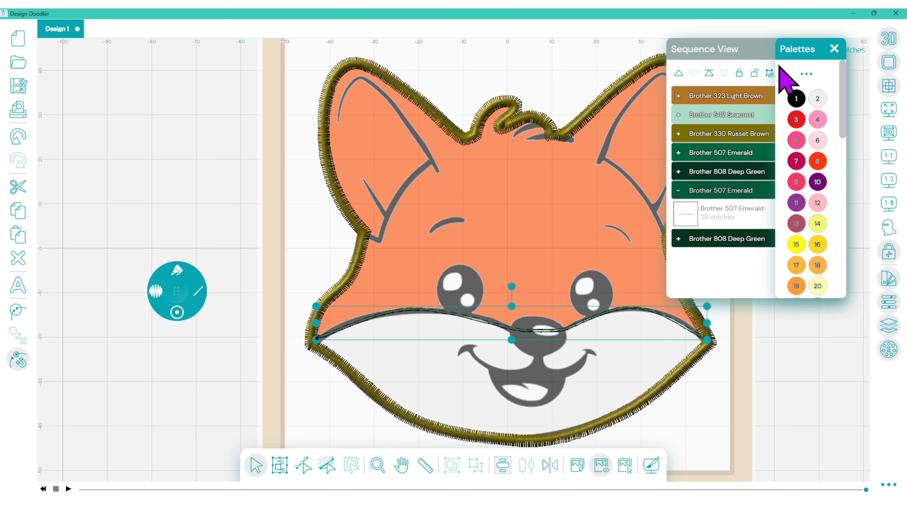
pyautogui.click(747, 191)
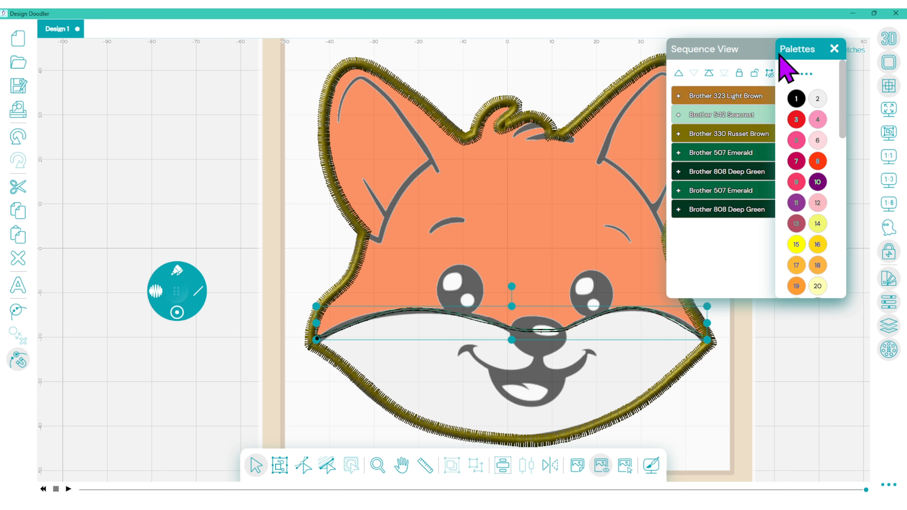
pyautogui.moveTo(793, 48); pyautogui.dragTo(539, 89)
# Recolour the first muzzle line in the sequence with colour 16 as Color1 and colour 17 as Color2, and close the palette
pyautogui.click(747, 153)
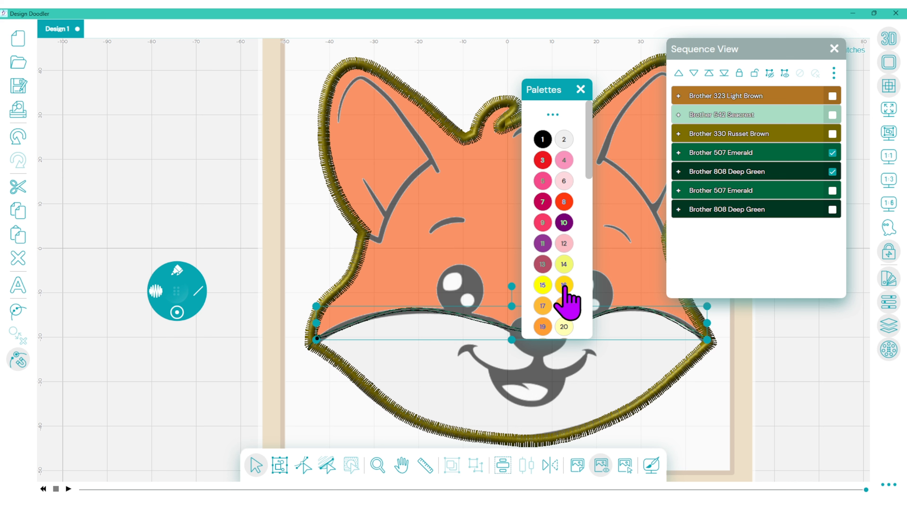
pyautogui.click(564, 287)
pyautogui.click(826, 152)
pyautogui.click(567, 286)
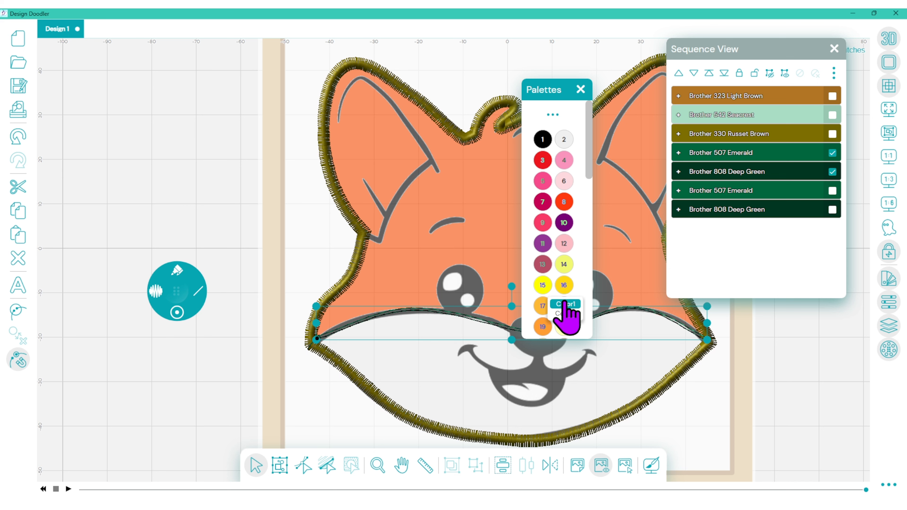
pyautogui.click(568, 305)
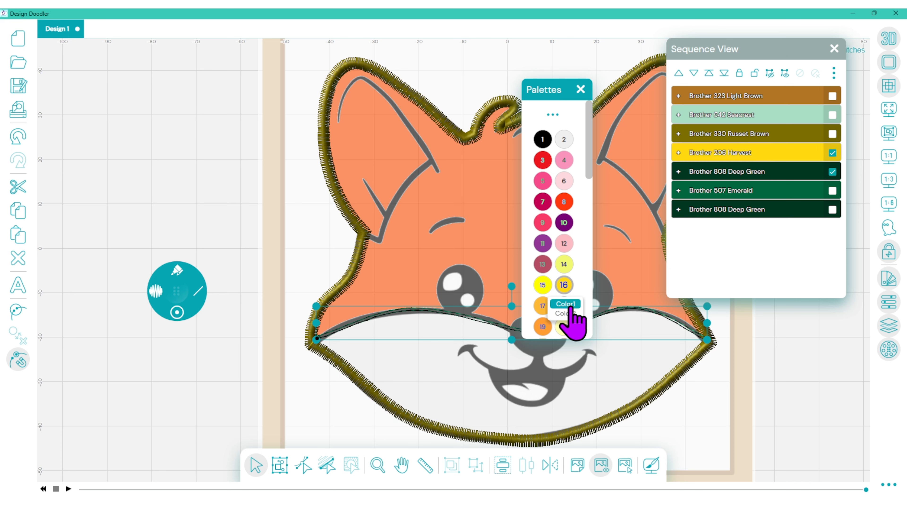
pyautogui.click(543, 325)
pyautogui.click(544, 334)
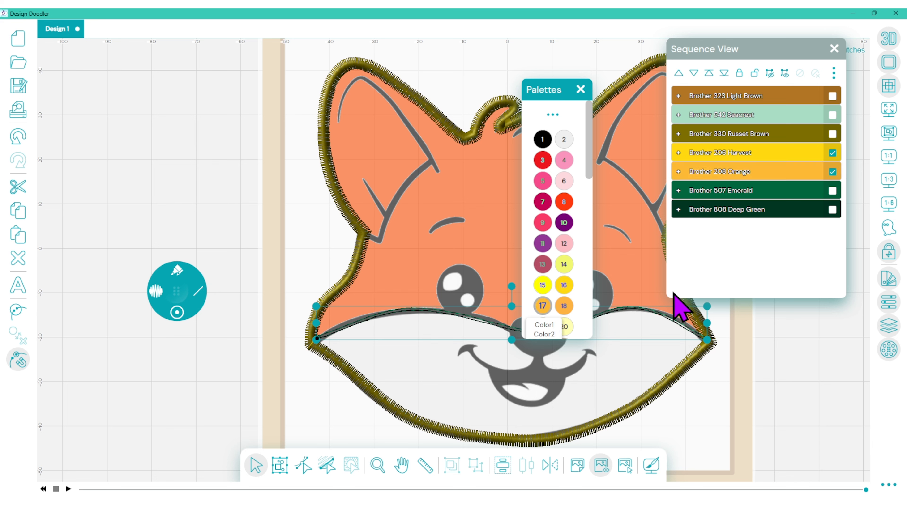
pyautogui.click(580, 89)
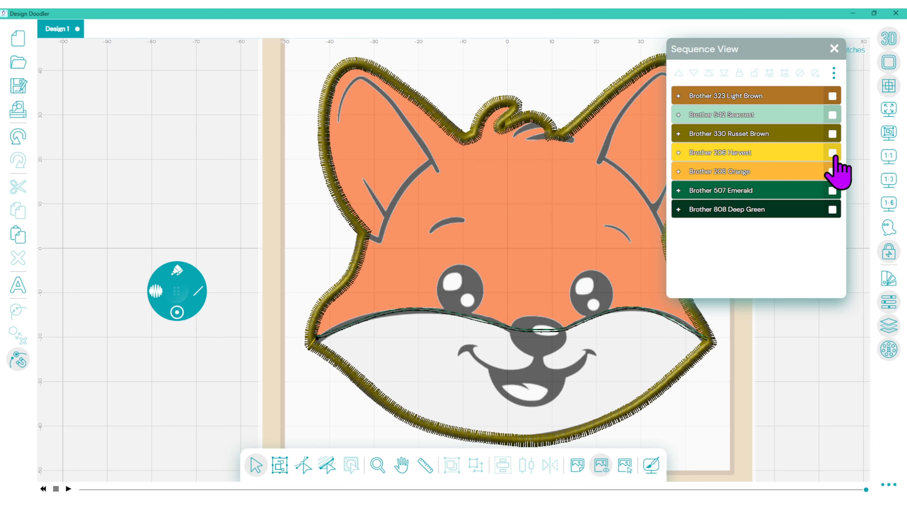
# Move both muzzle lines to the start of the sewing sequence and clear the selection
pyautogui.click(832, 153)
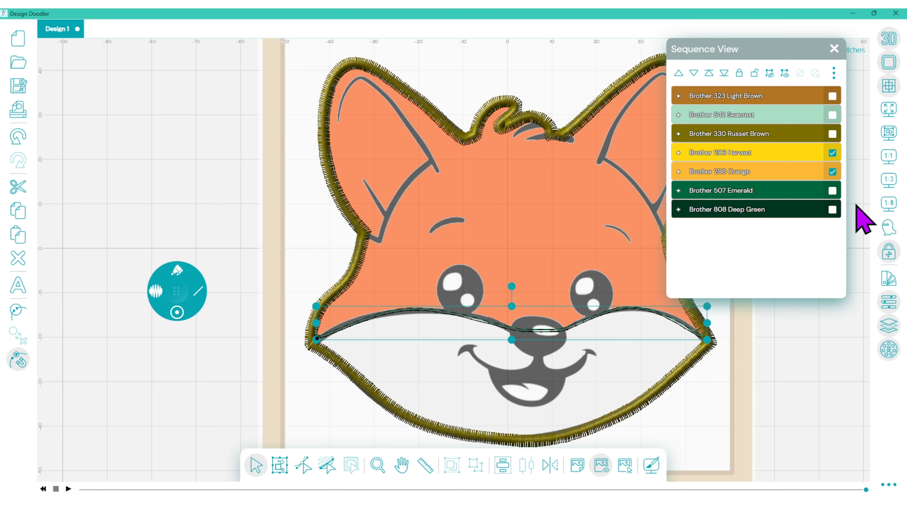
pyautogui.click(833, 191)
pyautogui.click(708, 74)
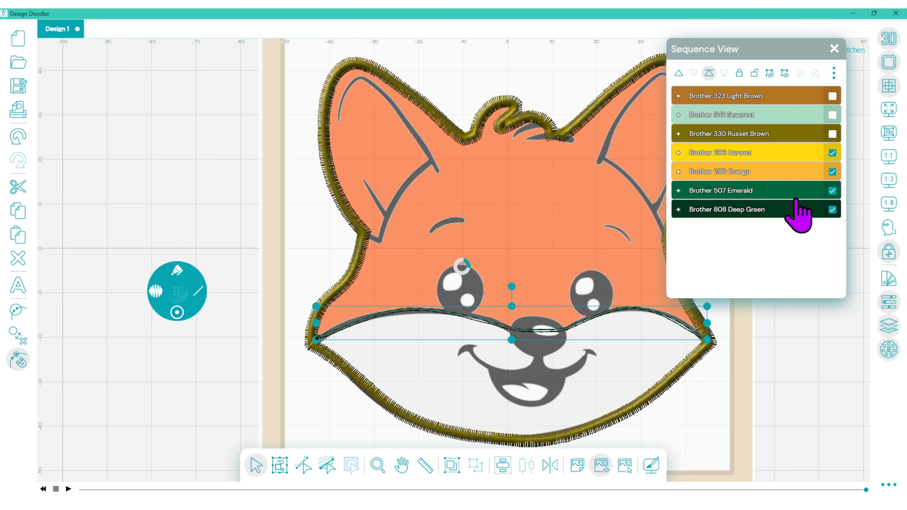
pyautogui.click(474, 148)
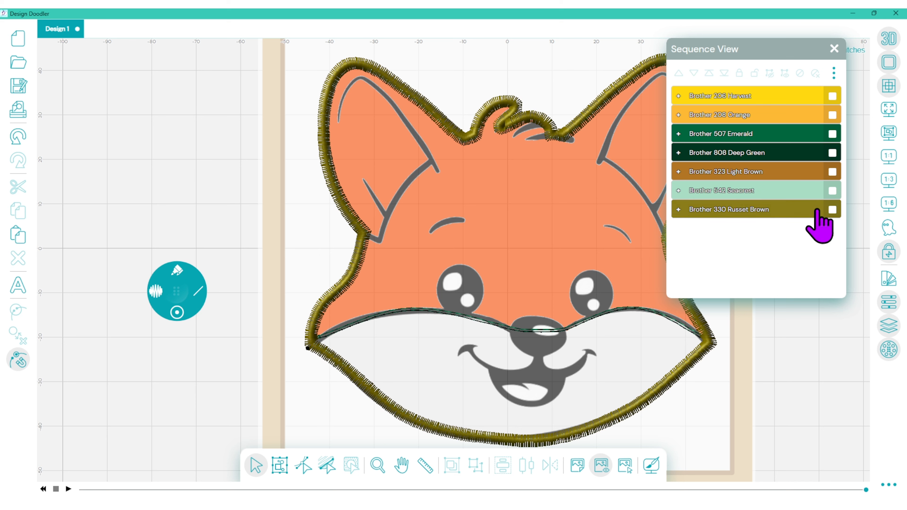
# Turn off Sew Border for the fox head outline applique and close its properties
pyautogui.click(796, 209)
pyautogui.click(807, 231)
pyautogui.moveTo(541, 83); pyautogui.dragTo(498, 85)
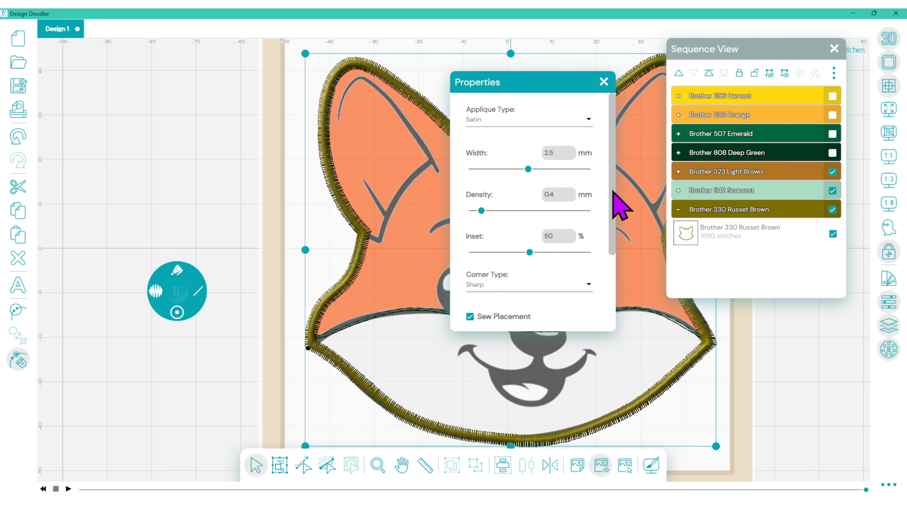
pyautogui.moveTo(617, 202); pyautogui.dragTo(617, 273)
pyautogui.click(478, 266)
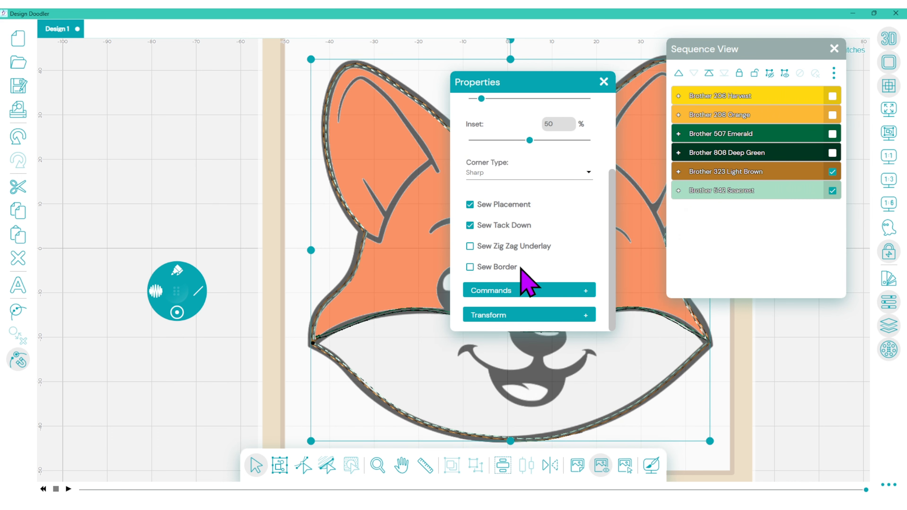
pyautogui.click(604, 82)
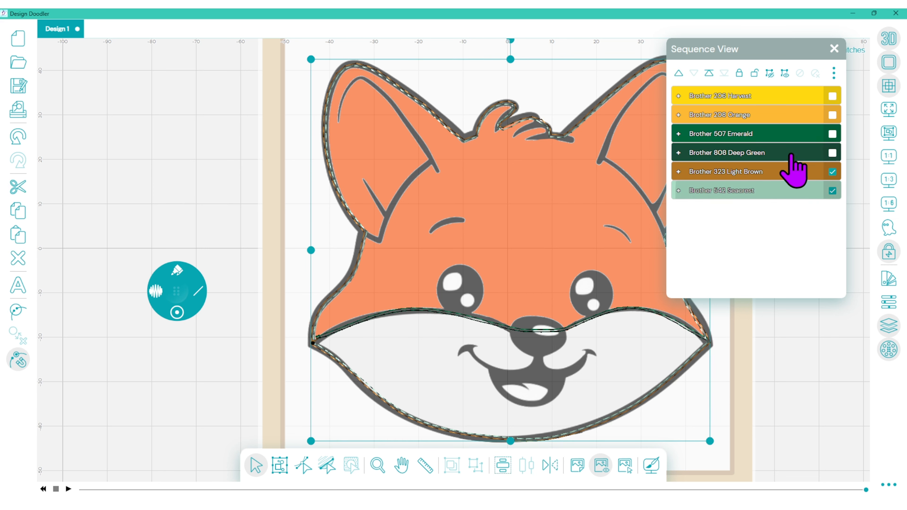
# Paste a copy of the fox head outline applique in place at the end of the sequence
pyautogui.click(832, 192)
pyautogui.click(833, 192)
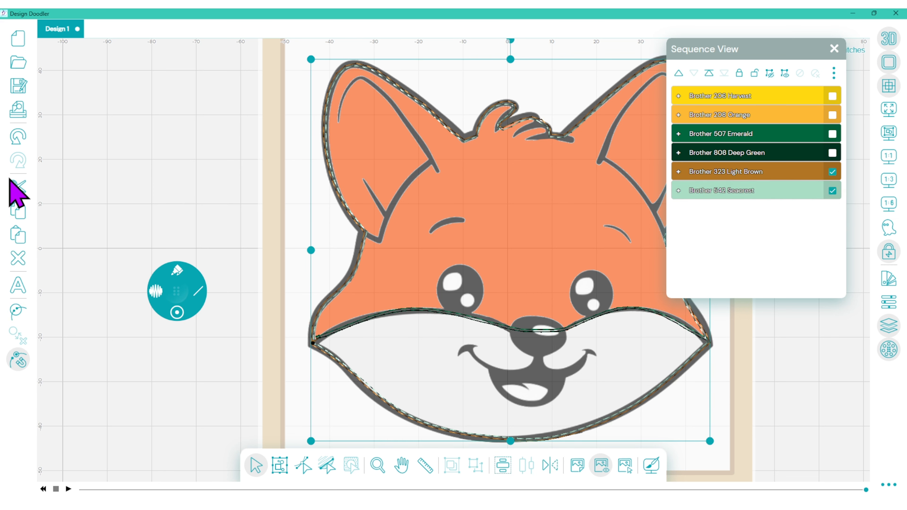
pyautogui.click(15, 235)
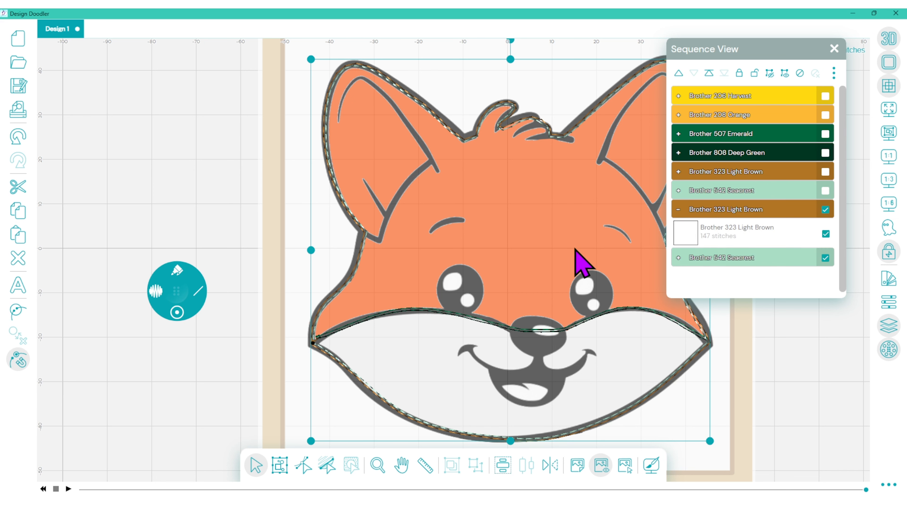
# Set the last fox outline copy to sew only the zig zag underlay and border, turning off Sew Placement and Sew Tack Down
pyautogui.click(825, 209)
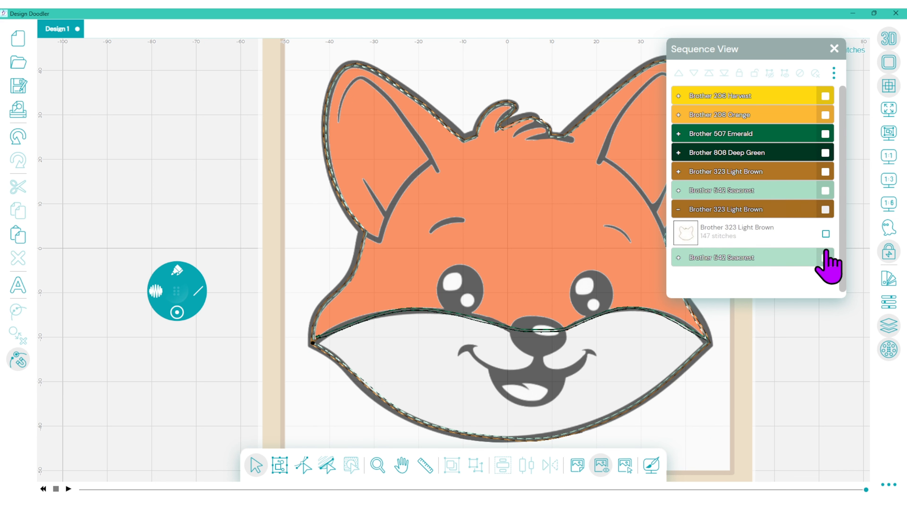
pyautogui.click(826, 235)
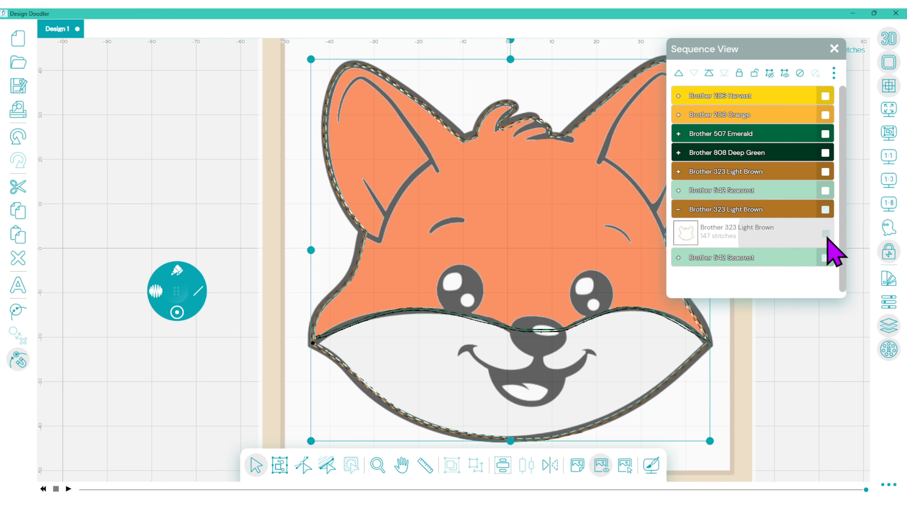
pyautogui.click(678, 209)
pyautogui.click(886, 305)
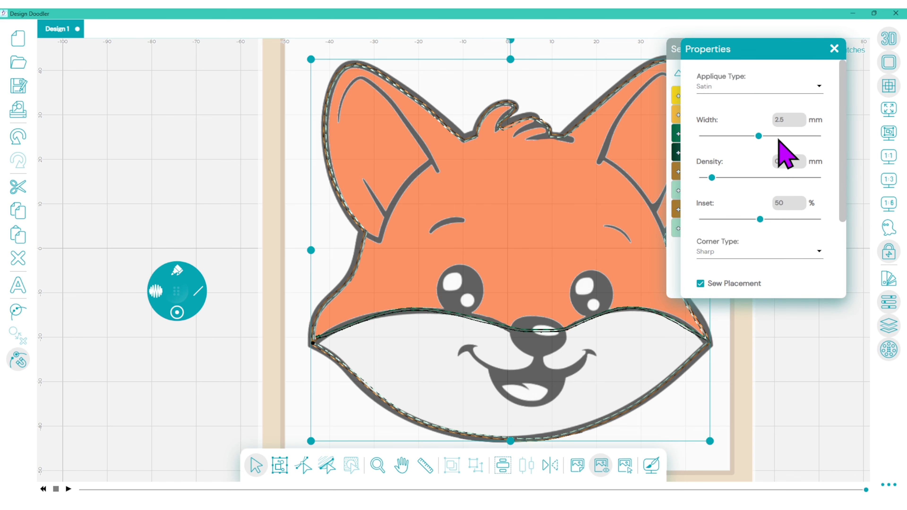
pyautogui.scroll(-3, 850, 207)
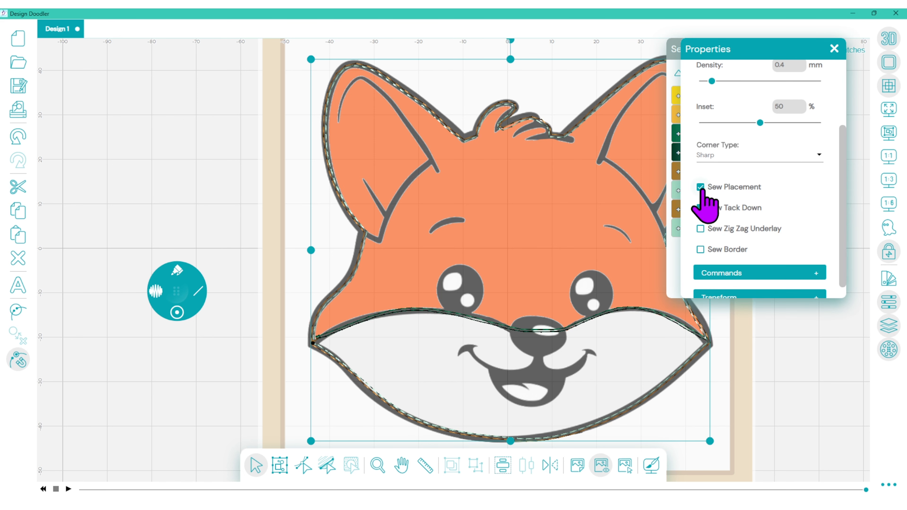
pyautogui.click(700, 187)
pyautogui.click(700, 207)
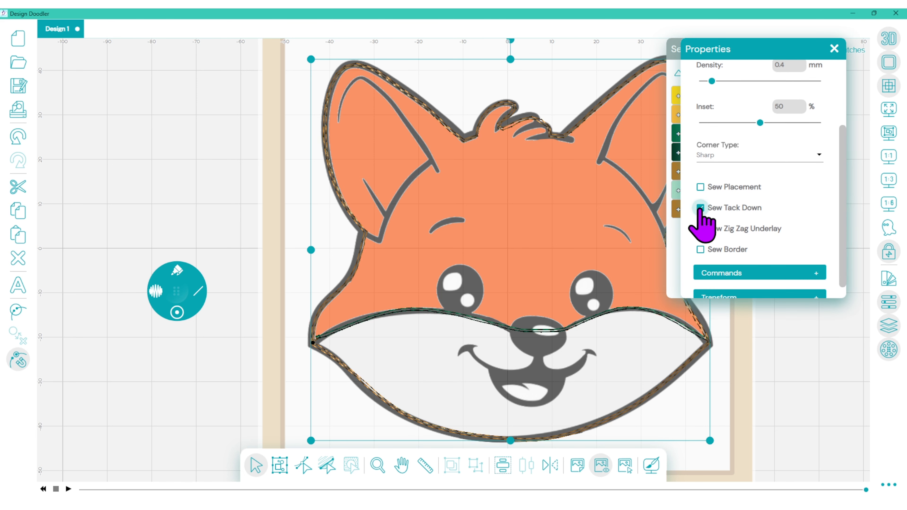
pyautogui.click(700, 207)
pyautogui.click(700, 249)
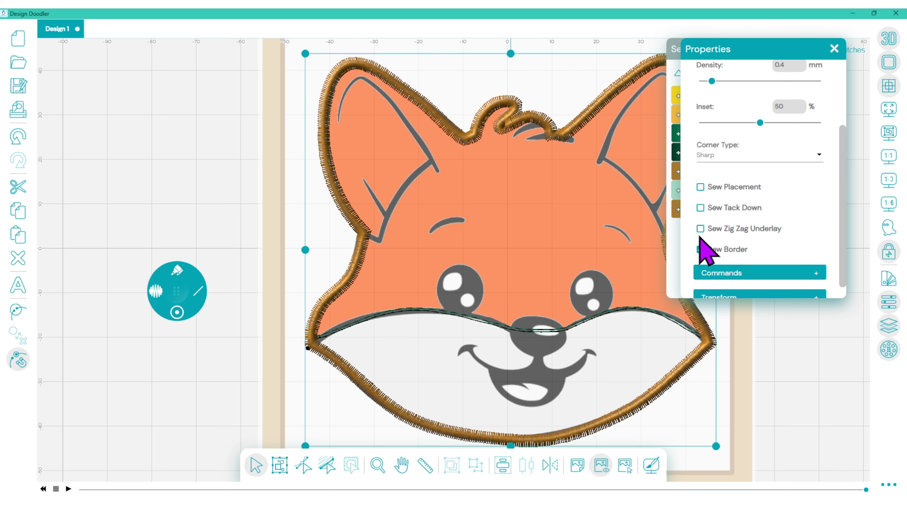
pyautogui.click(700, 228)
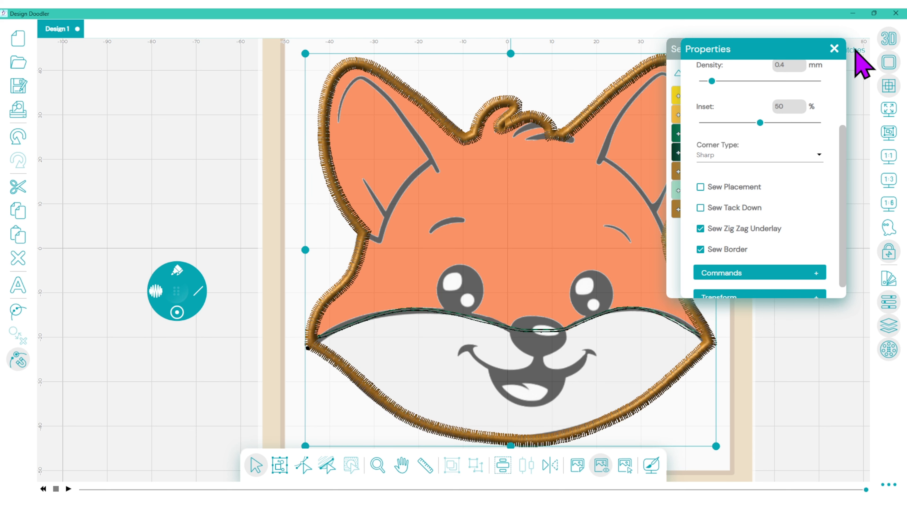
pyautogui.click(834, 48)
# Review the stitch objects inside the Light Brown, Seacrest and Deep Green blocks of the sequence, and collapse them
pyautogui.click(678, 210)
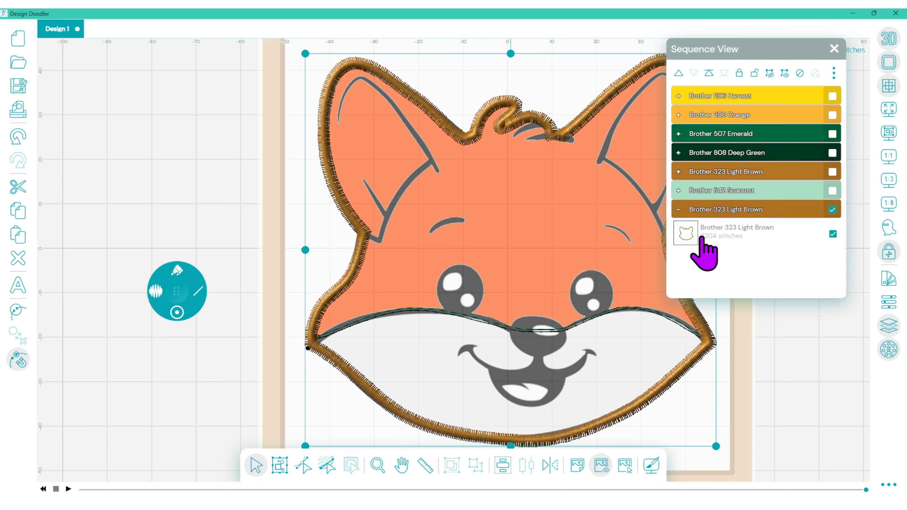
pyautogui.click(677, 171)
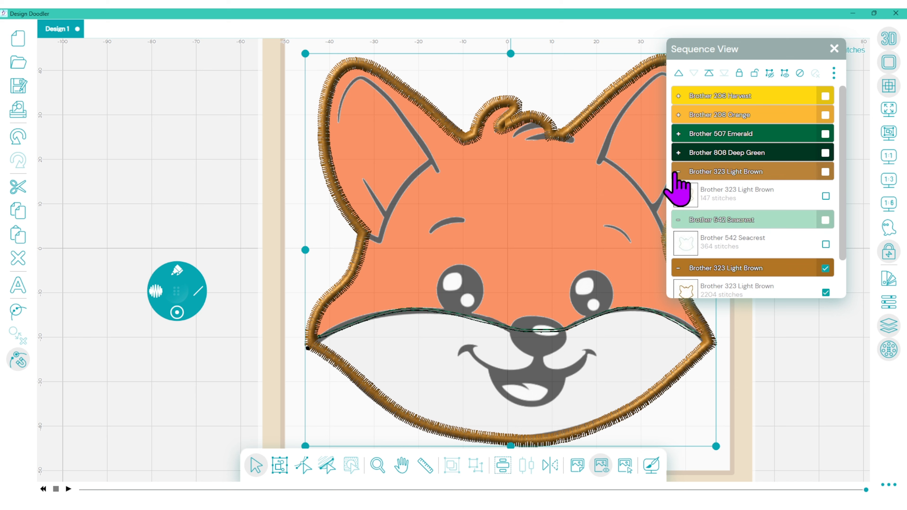
pyautogui.click(678, 153)
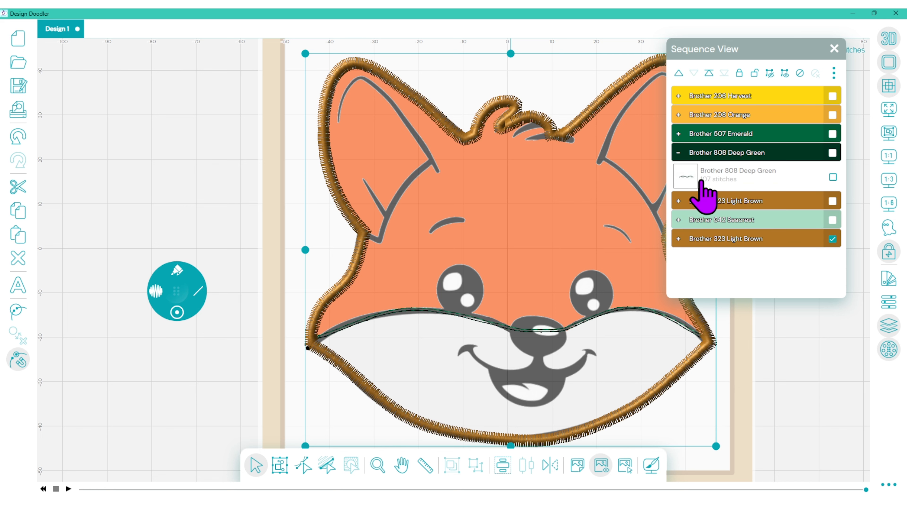
pyautogui.click(678, 152)
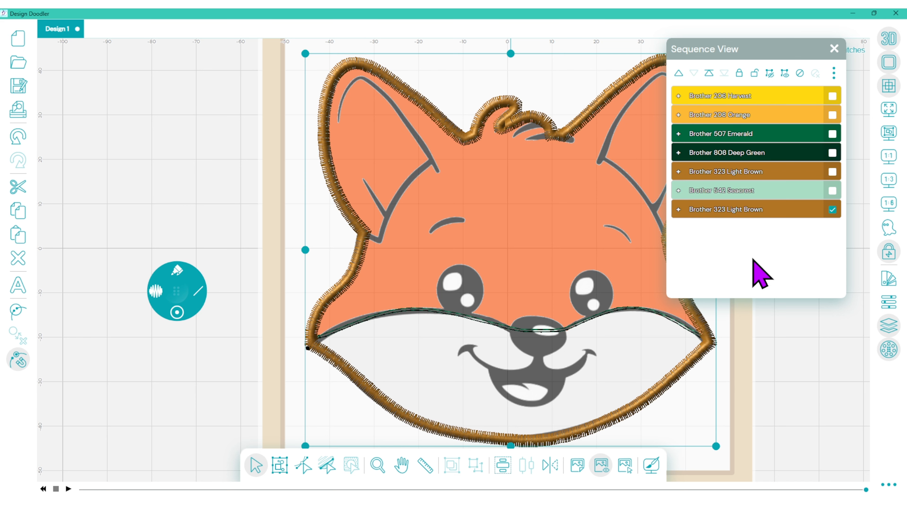
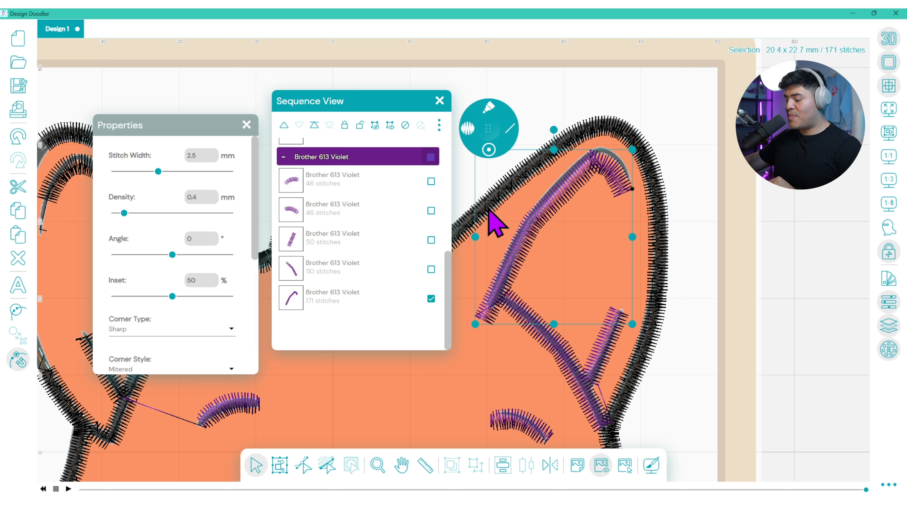
# Set the two middle anchor points of the right ear's long satin curve to Smooth
pyautogui.click(303, 464)
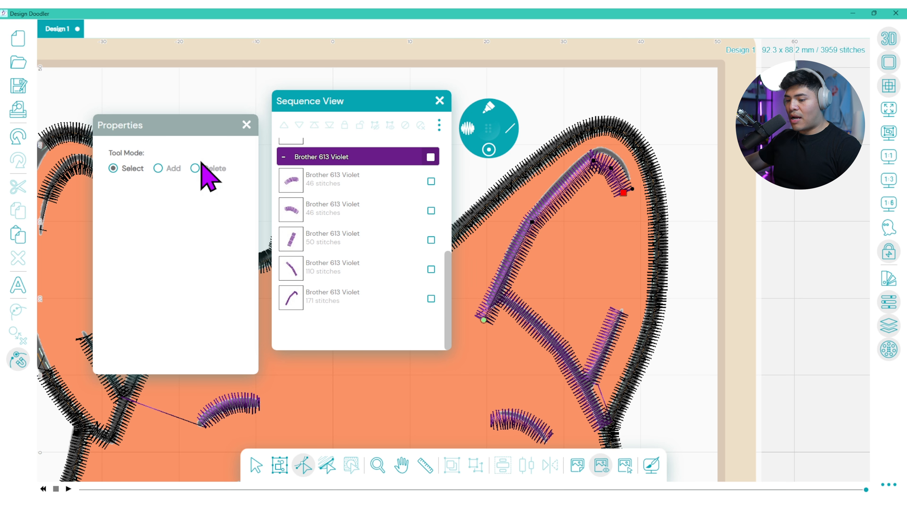
pyautogui.click(594, 164)
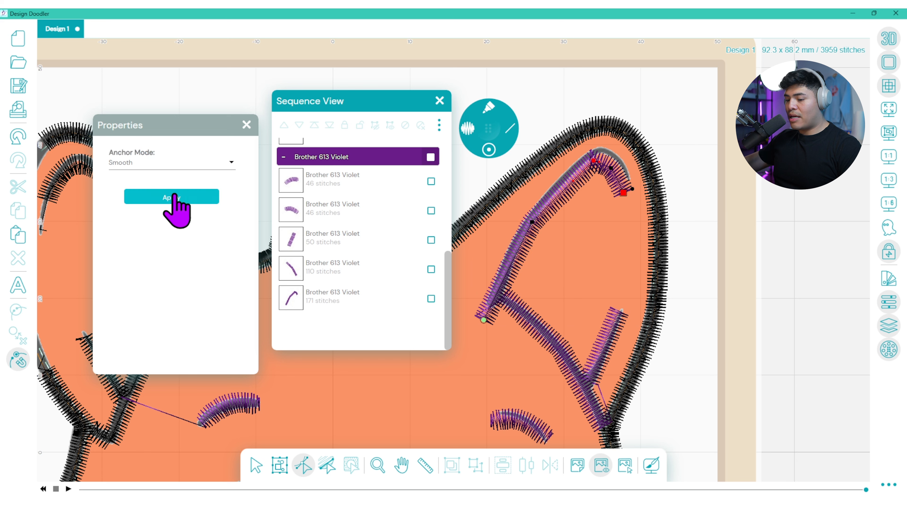
pyautogui.click(171, 197)
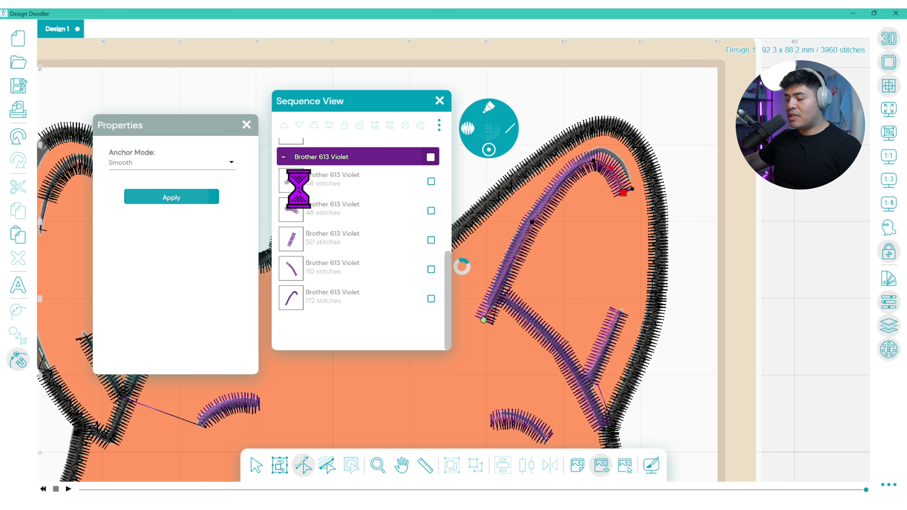
pyautogui.click(532, 221)
pyautogui.click(175, 200)
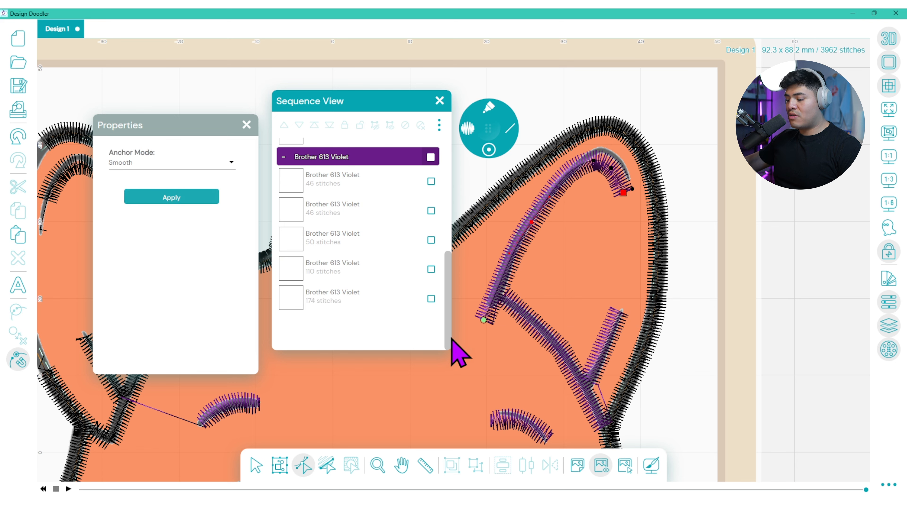
# Apply Smooth anchors to the middle of the right ear's diagonal satin line and its short inner line
pyautogui.click(537, 328)
pyautogui.click(560, 349)
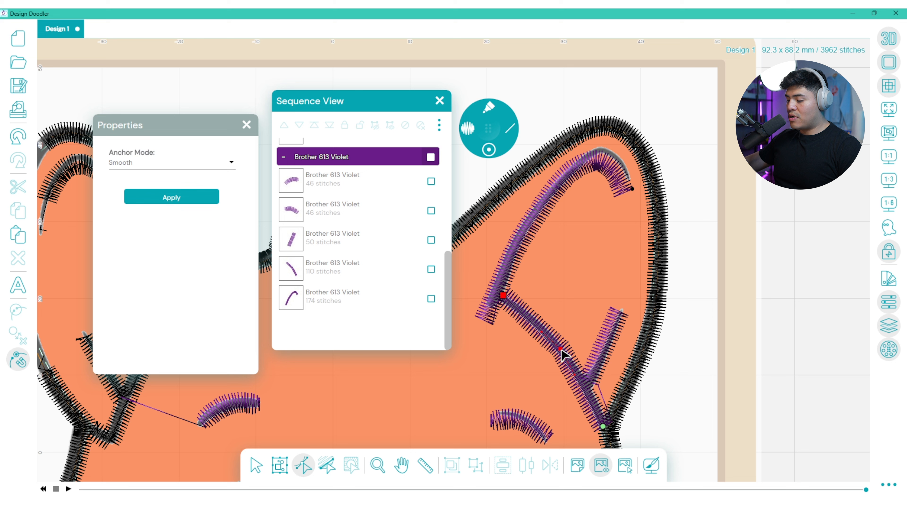
pyautogui.click(171, 198)
pyautogui.click(600, 359)
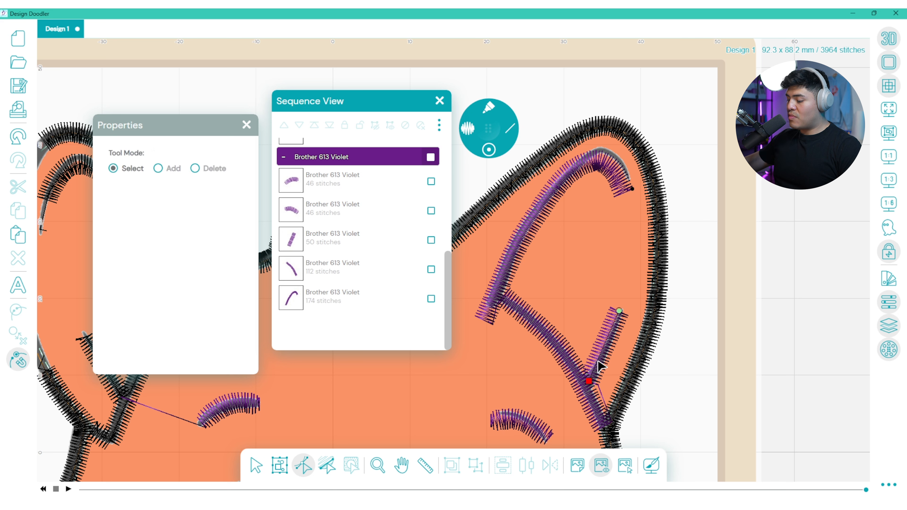
pyautogui.moveTo(599, 358); pyautogui.dragTo(606, 350)
pyautogui.click(256, 464)
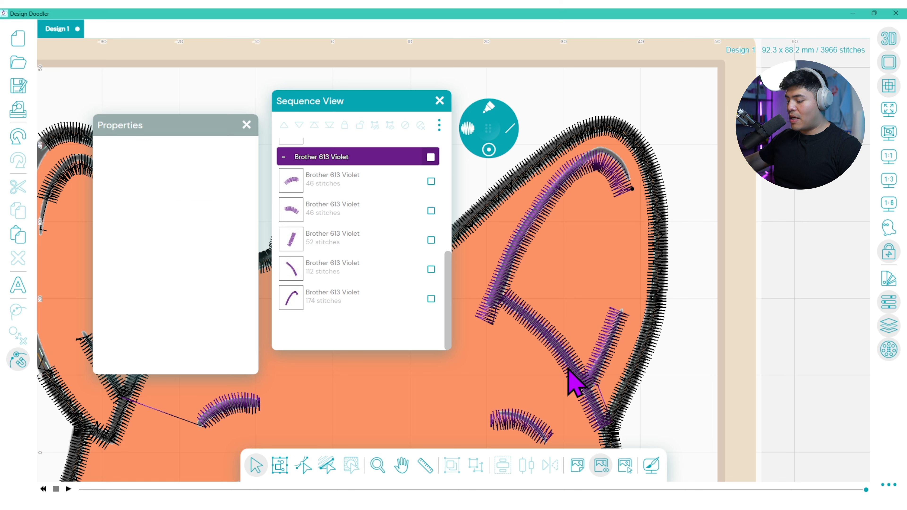
# Set the stop line cap of the right ear's short inner satin line to Rounded
pyautogui.click(598, 351)
pyautogui.moveTo(255, 228); pyautogui.dragTo(247, 322)
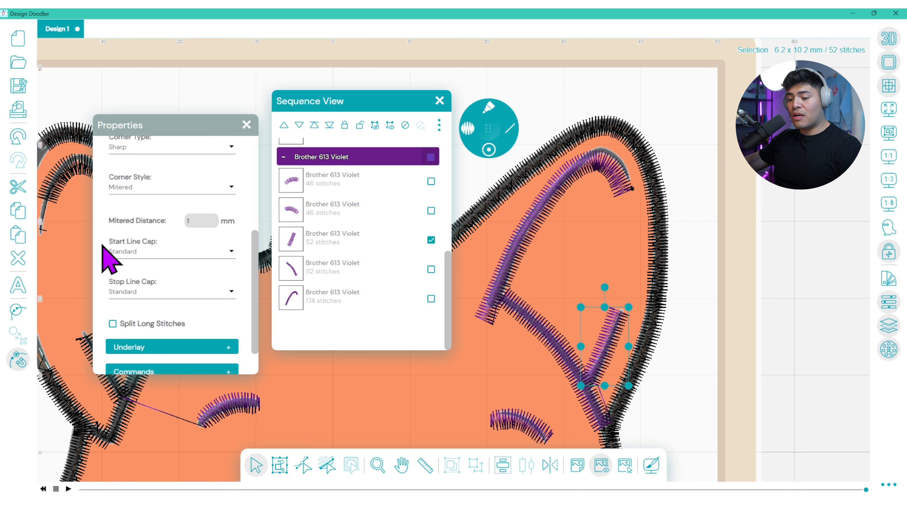
pyautogui.click(157, 292)
pyautogui.click(150, 314)
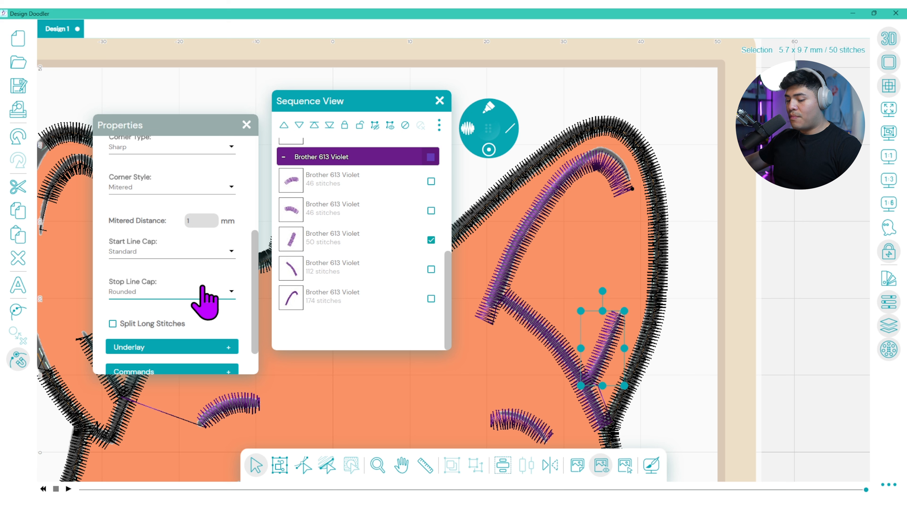
# Give the right ear's long satin curve a Rounded start line cap and a Standard stop line cap
pyautogui.click(622, 169)
pyautogui.click(207, 292)
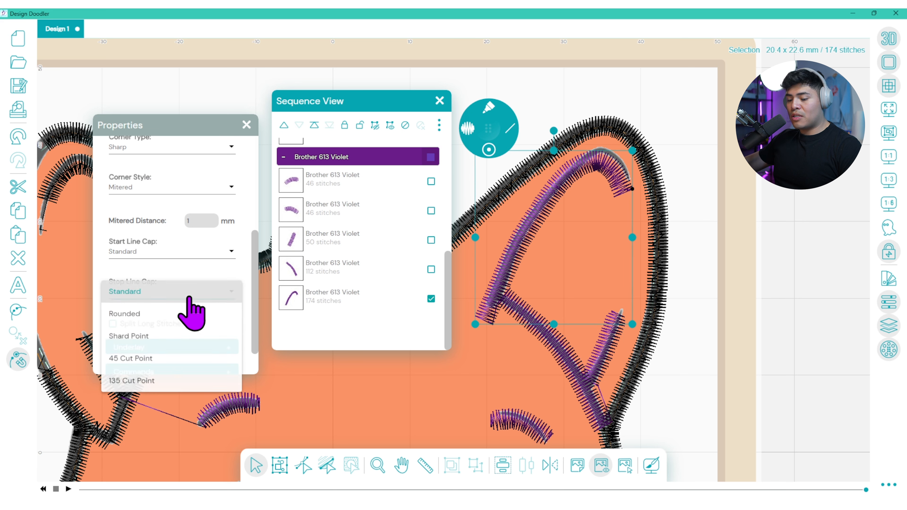
pyautogui.click(159, 315)
pyautogui.click(199, 282)
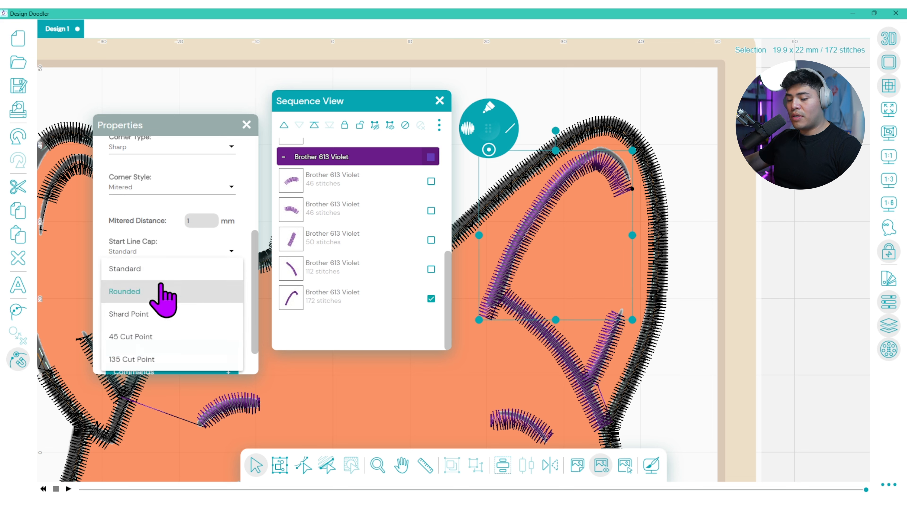
pyautogui.click(162, 265)
pyautogui.click(178, 253)
pyautogui.click(157, 280)
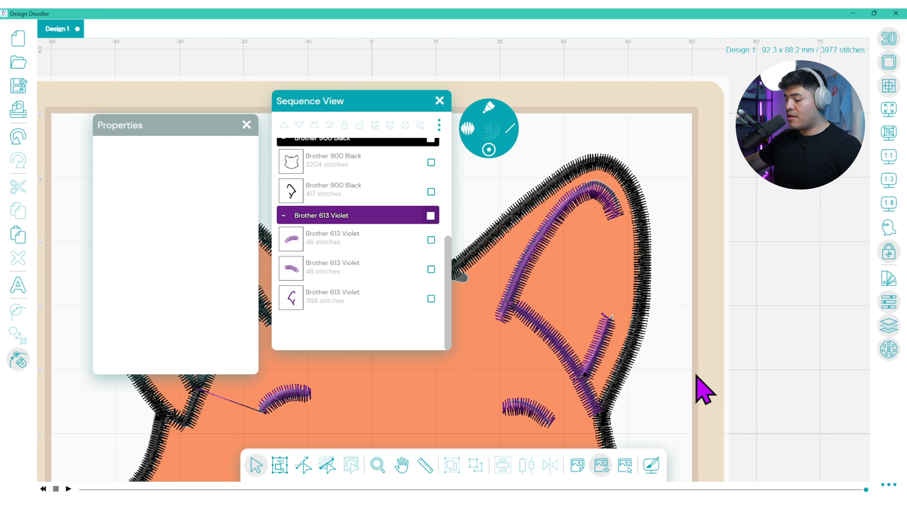
# Recolor the left ear's black inner satin lines with palette color 11, Brother 869 Royal Purple
pyautogui.scroll(-4, 518, 389)
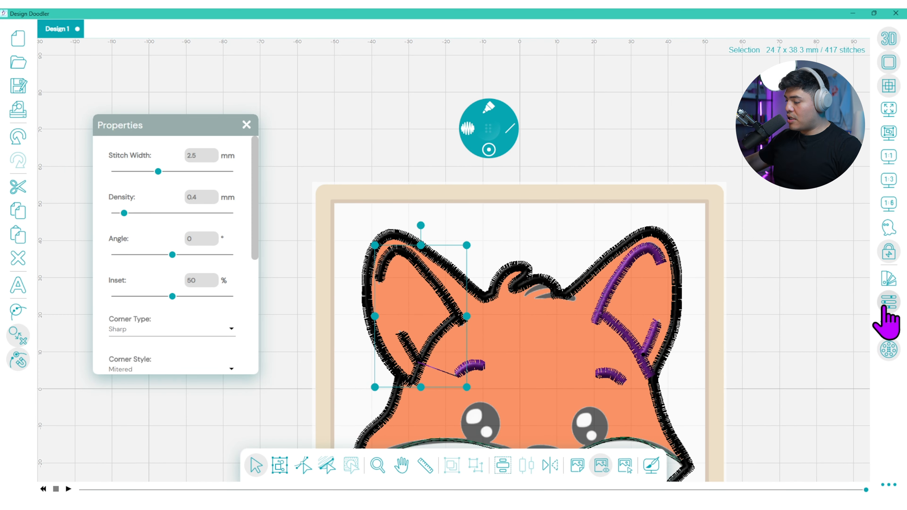
pyautogui.click(889, 302)
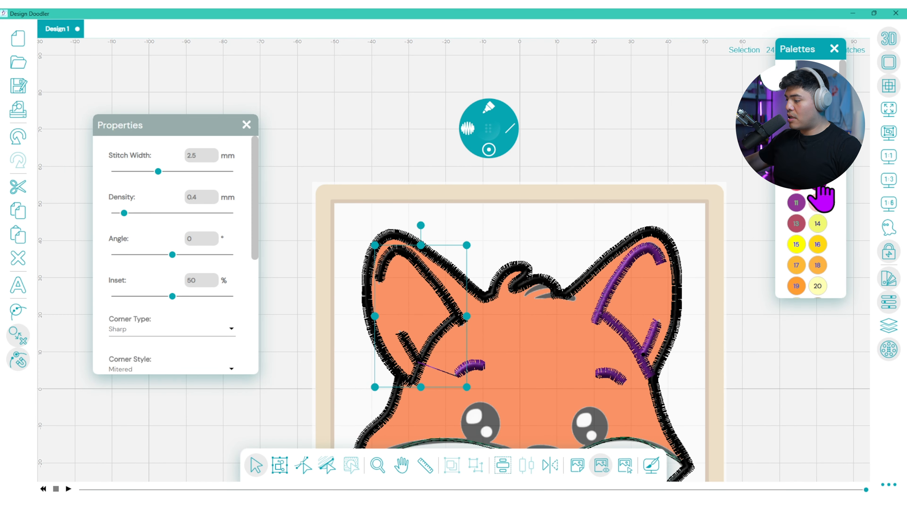
pyautogui.click(795, 203)
pyautogui.click(791, 408)
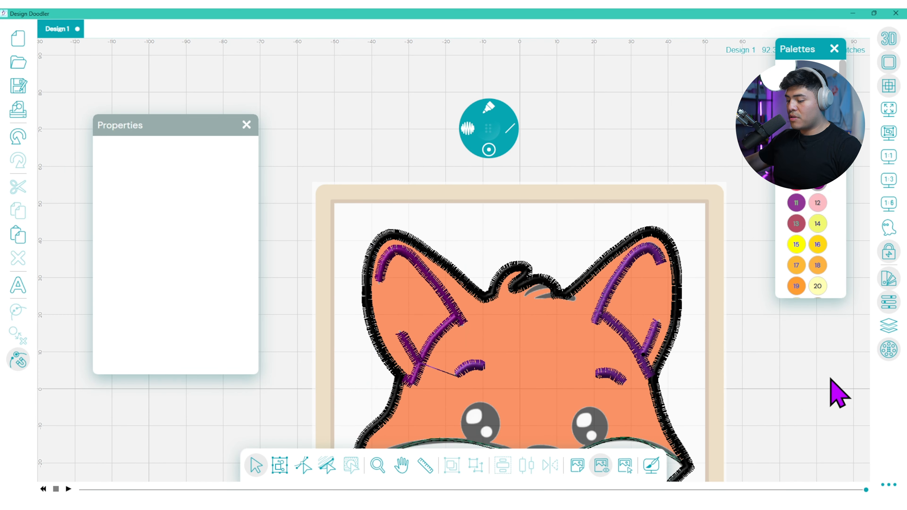
# Draw two short satin lines over the grey hair strands beside the fox's forehead tuft
pyautogui.click(888, 324)
pyautogui.scroll(-3, 775, 250)
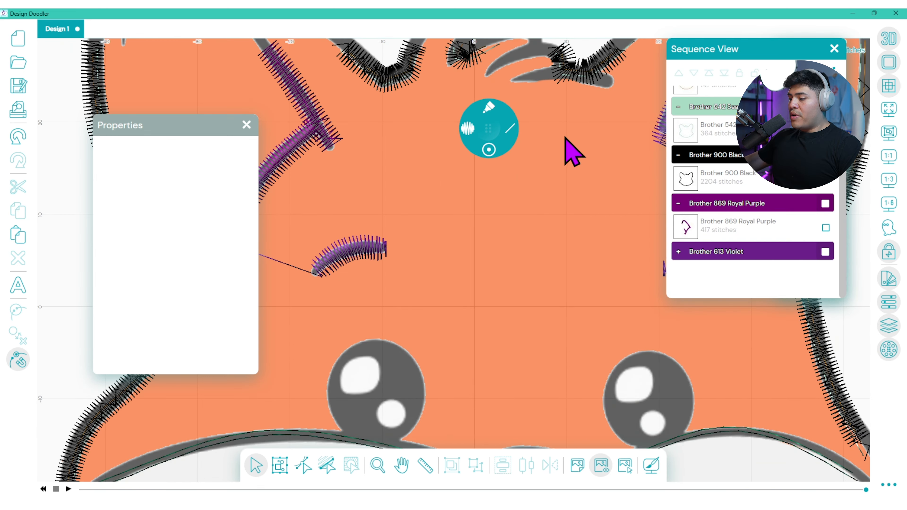
pyautogui.scroll(-4, 567, 139)
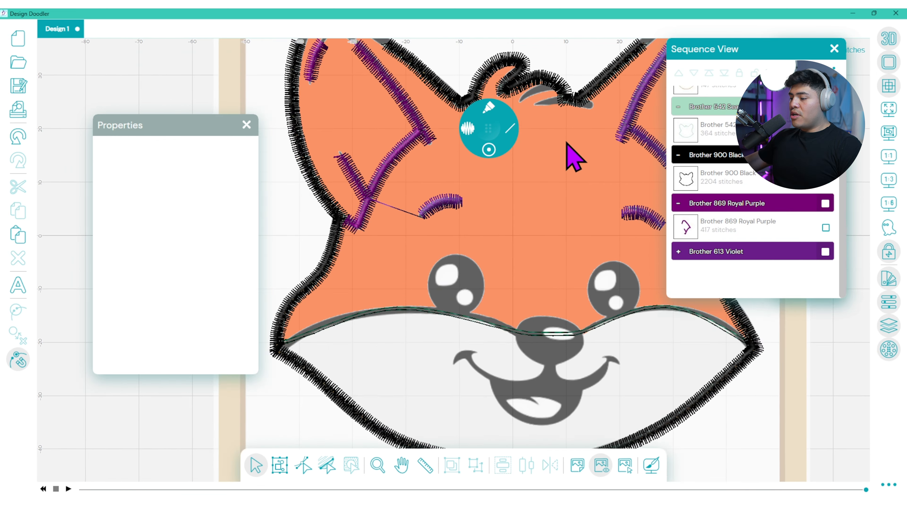
pyautogui.scroll(1, 557, 121)
pyautogui.scroll(1, 535, 103)
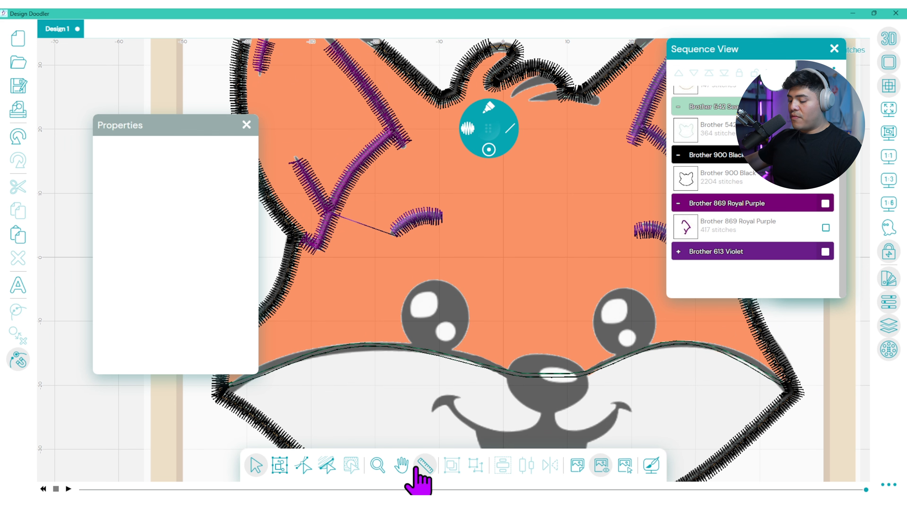
pyautogui.click(400, 465)
pyautogui.moveTo(522, 265); pyautogui.dragTo(542, 432)
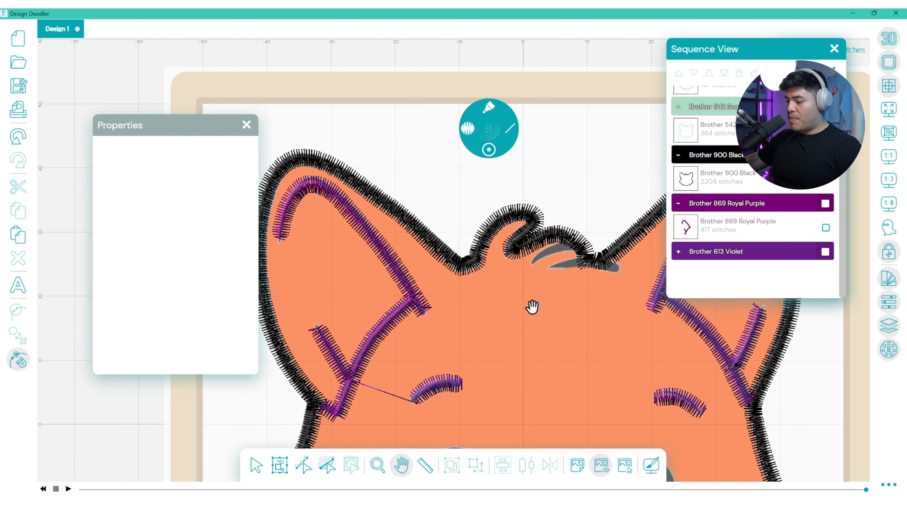
pyautogui.click(487, 125)
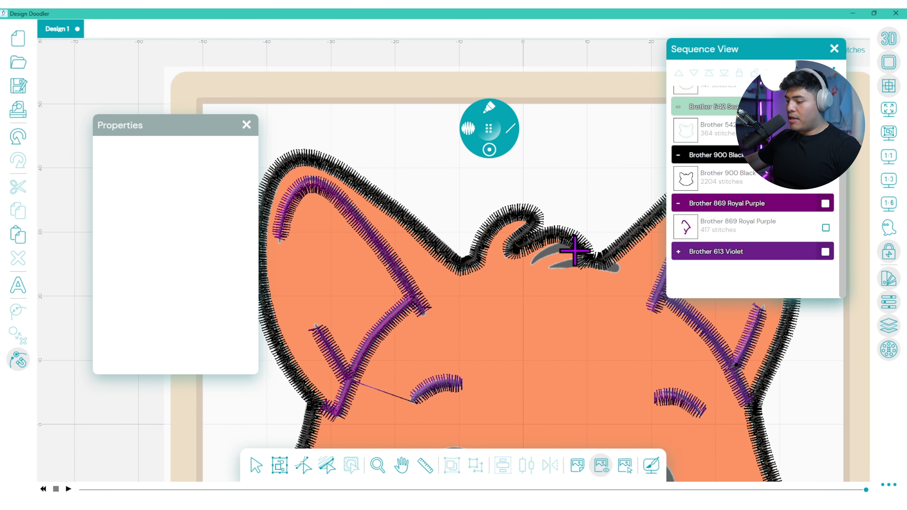
pyautogui.moveTo(573, 251)
pyautogui.mouseDown()
pyautogui.moveTo(527, 271)
pyautogui.moveTo(622, 268)
pyautogui.mouseUp()
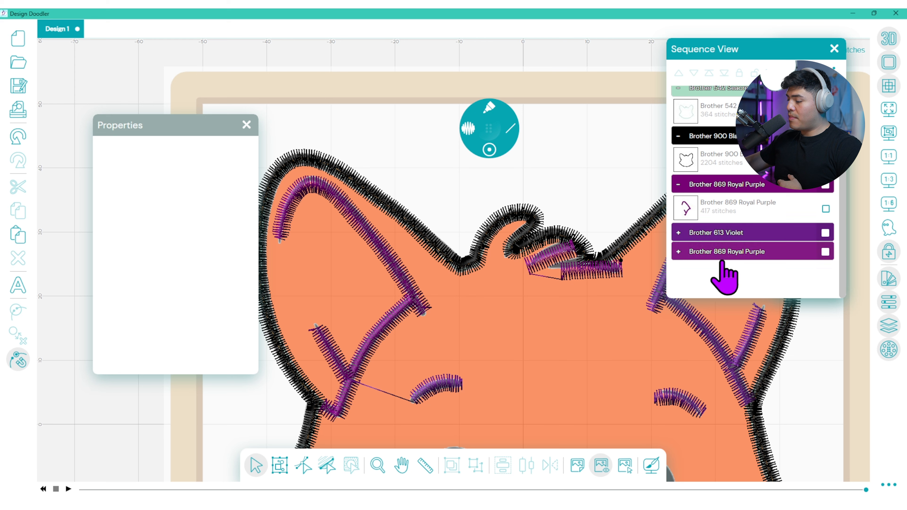
# Set Rounded start and stop line caps on both forehead hair lines and join them into one object
pyautogui.click(677, 252)
pyautogui.click(825, 218)
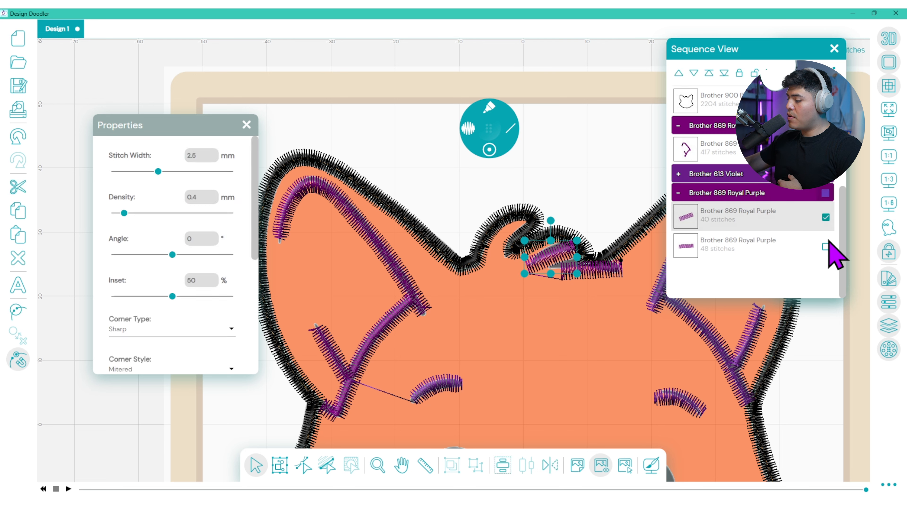
pyautogui.click(825, 246)
pyautogui.moveTo(253, 230); pyautogui.dragTo(246, 319)
pyautogui.click(200, 296)
pyautogui.click(178, 320)
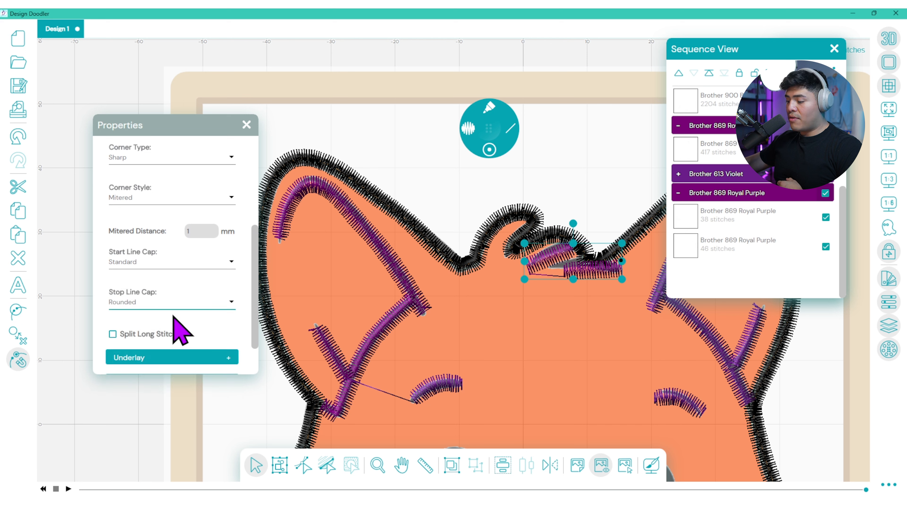
pyautogui.click(182, 258)
pyautogui.click(150, 282)
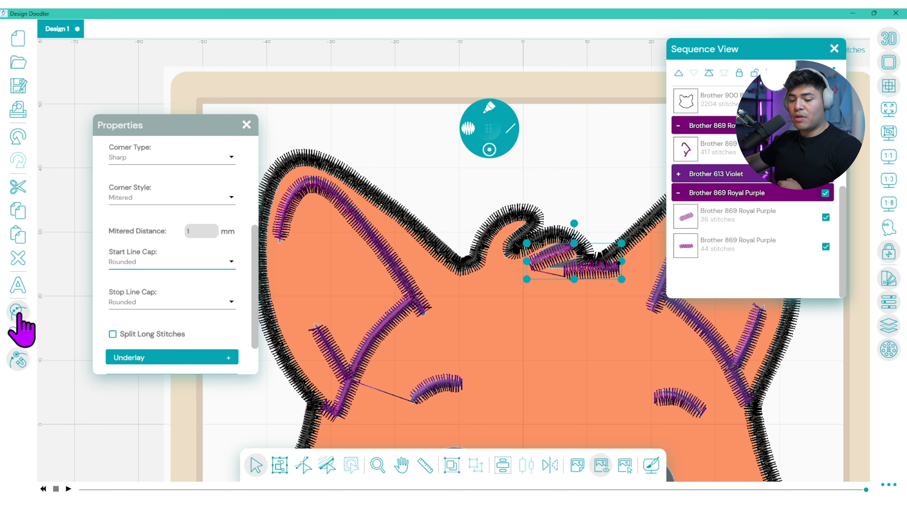
pyautogui.click(17, 357)
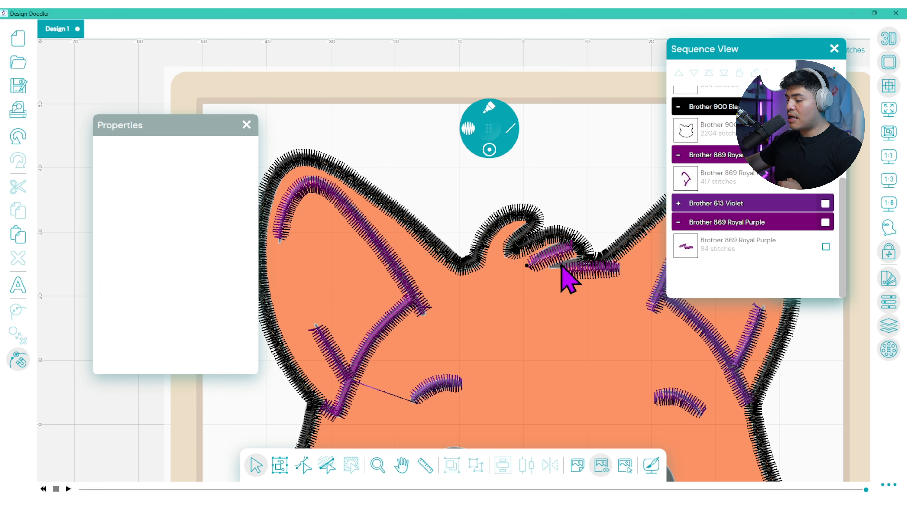
# Select the satin detail lines of both ears, the brows and the hair and recolor them Brother 807 Carmine
pyautogui.scroll(-2, 565, 321)
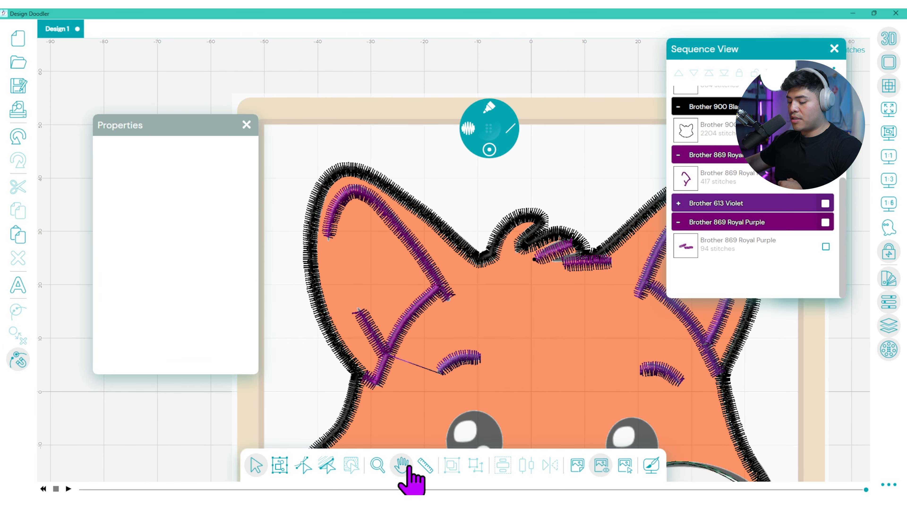
pyautogui.click(408, 466)
pyautogui.moveTo(561, 399); pyautogui.dragTo(514, 247)
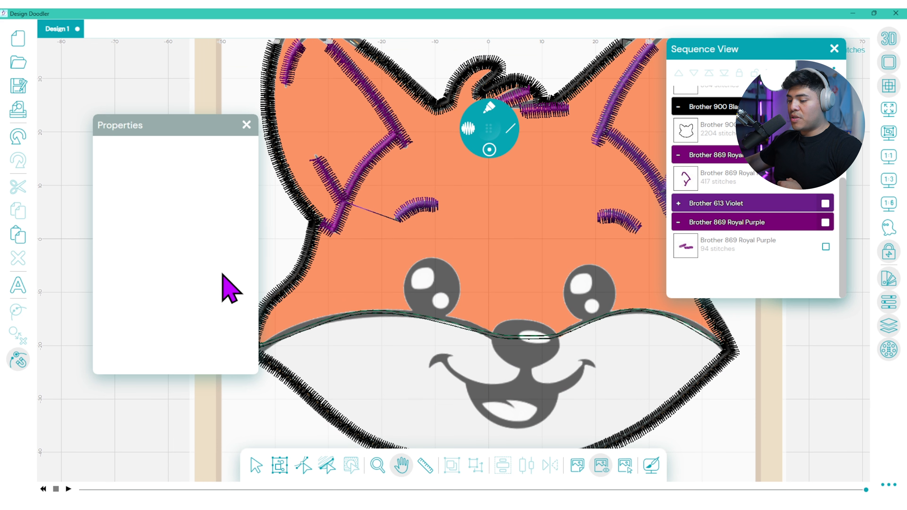
pyautogui.scroll(-1, 427, 357)
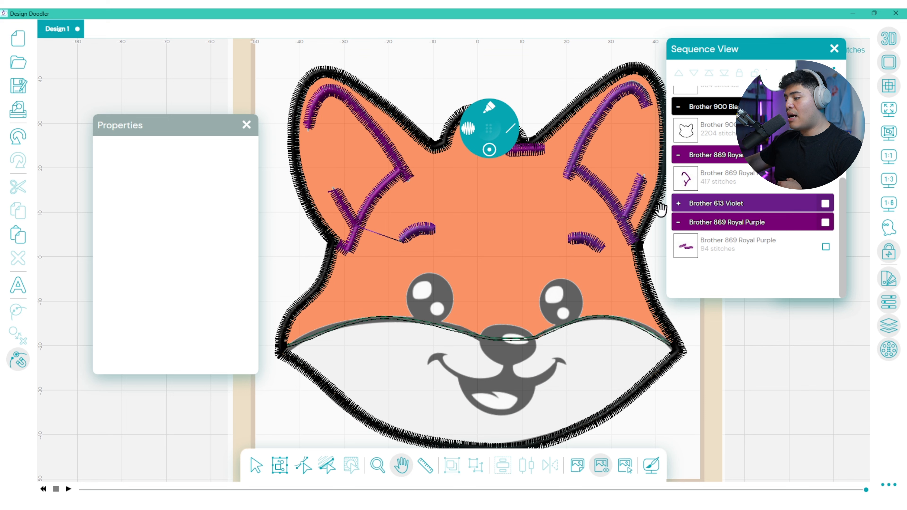
pyautogui.click(834, 182)
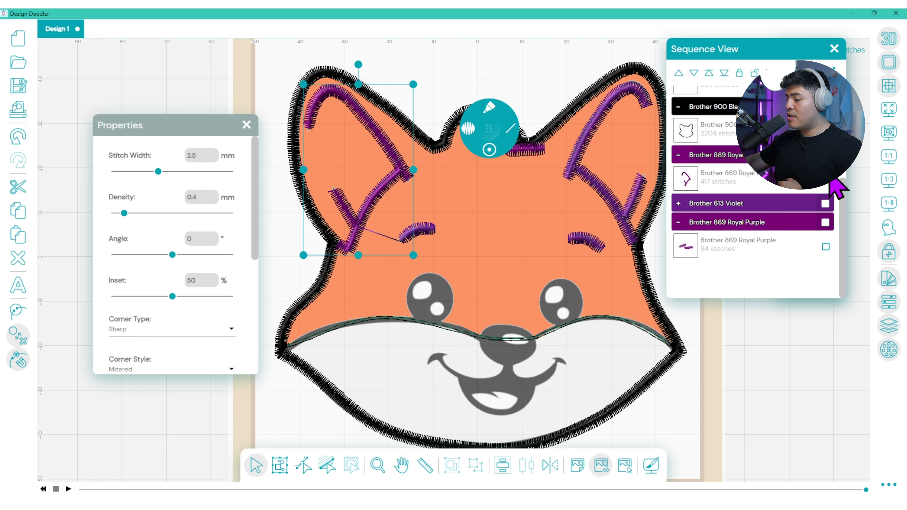
pyautogui.click(825, 204)
pyautogui.click(825, 246)
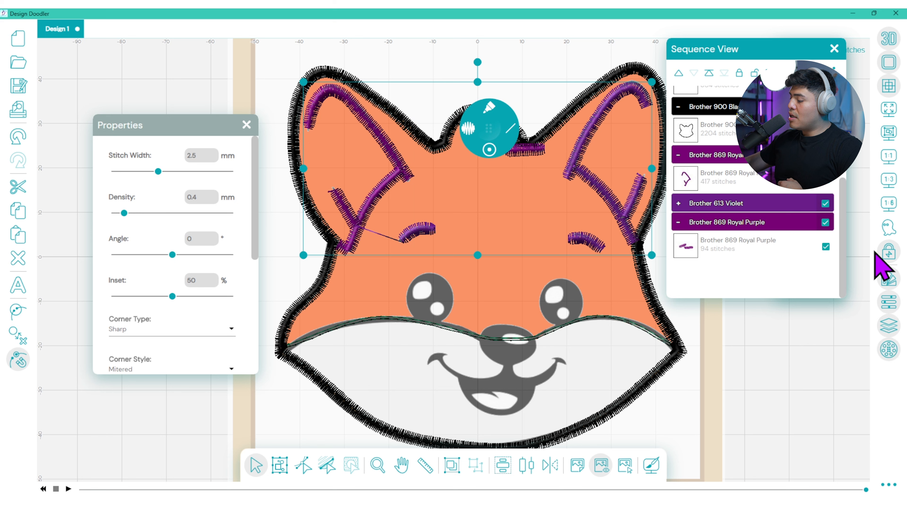
pyautogui.click(886, 281)
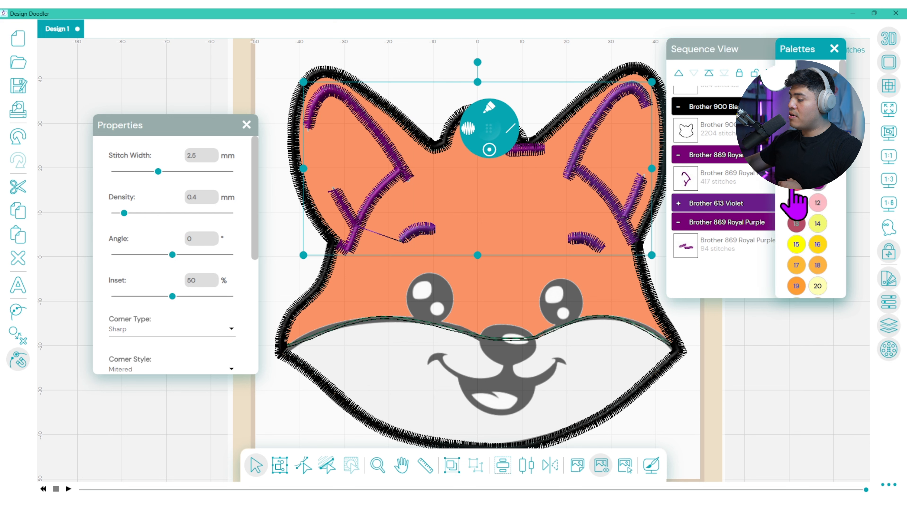
pyautogui.click(818, 203)
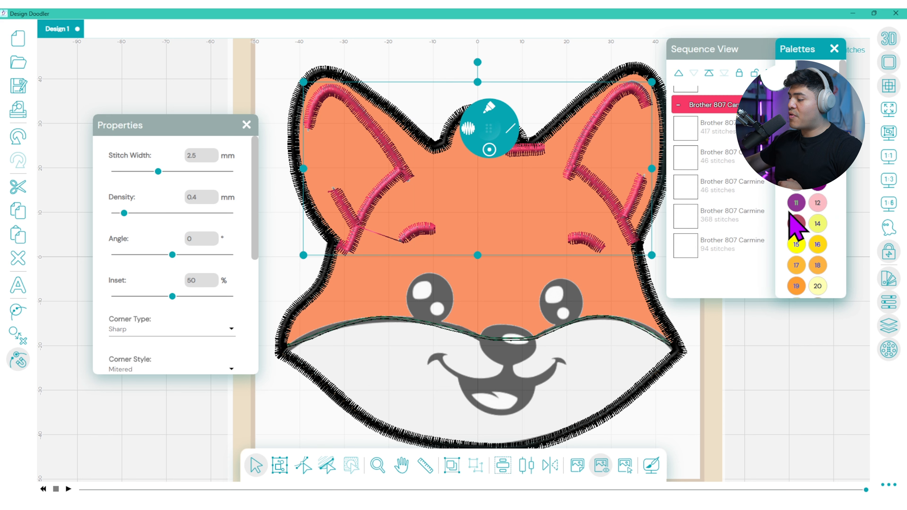
pyautogui.click(475, 279)
# Set the End Command of the left ear's satin detail lines to Trim
pyautogui.click(356, 233)
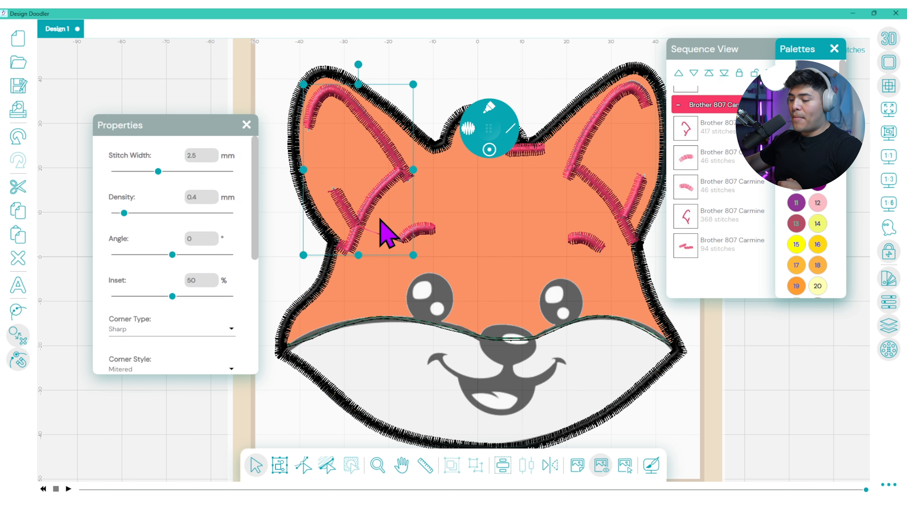
pyautogui.moveTo(255, 210); pyautogui.dragTo(245, 352)
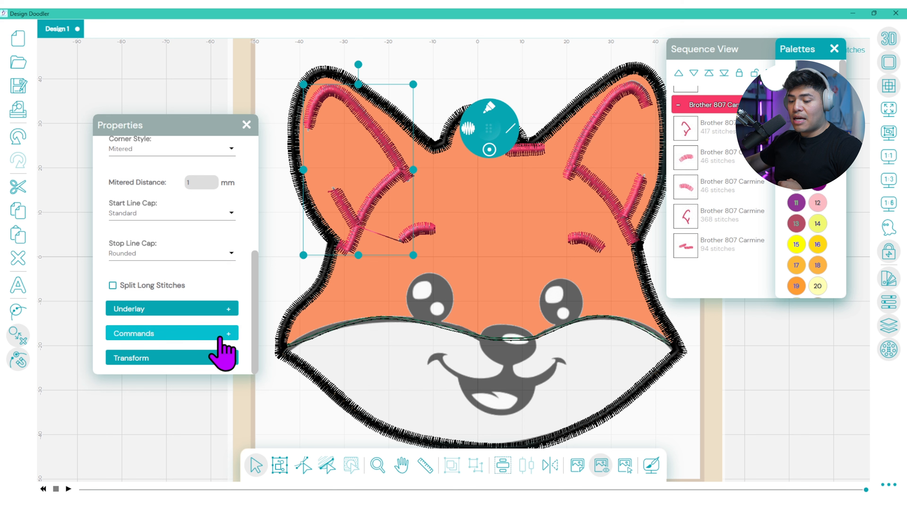
pyautogui.click(230, 334)
pyautogui.scroll(-3, 248, 333)
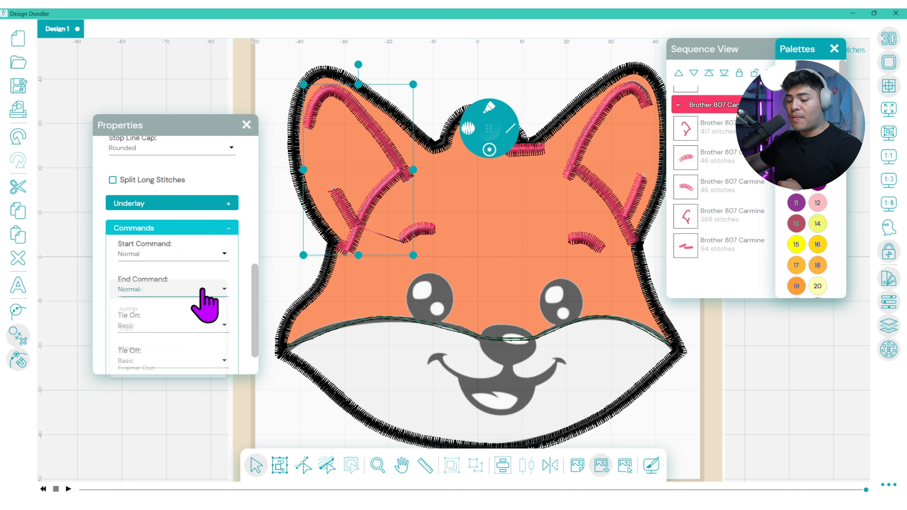
pyautogui.click(200, 289)
pyautogui.click(184, 333)
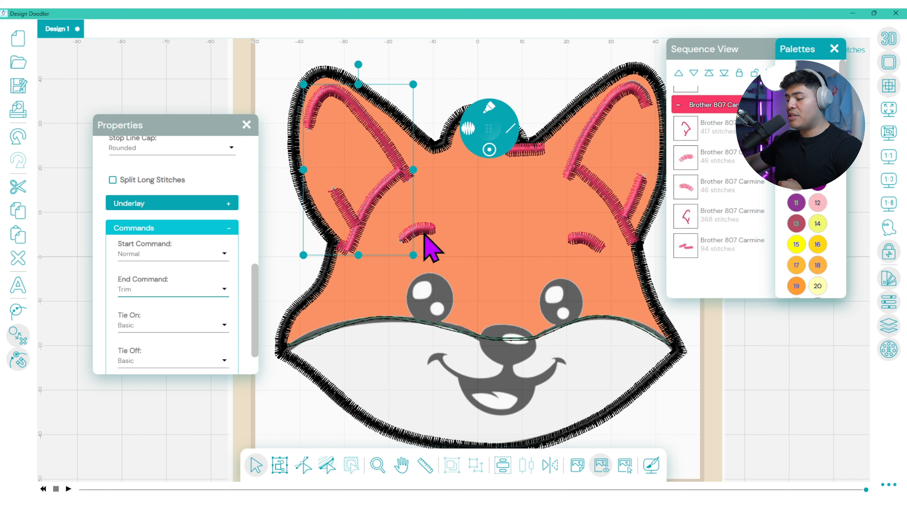
pyautogui.click(498, 246)
# Draw a filled circle over the fox's left eye using a fill brush and the circle shape
pyautogui.scroll(-3, 498, 249)
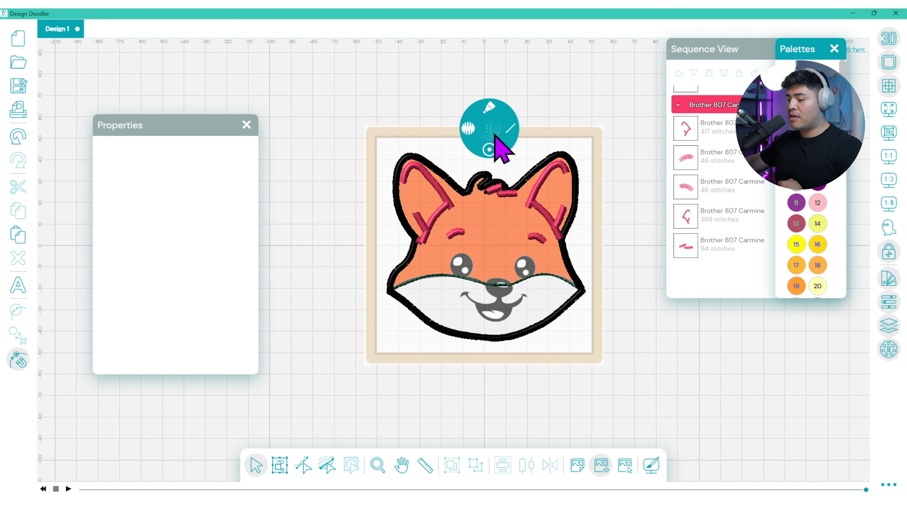
pyautogui.scroll(3, 472, 281)
pyautogui.scroll(2, 472, 281)
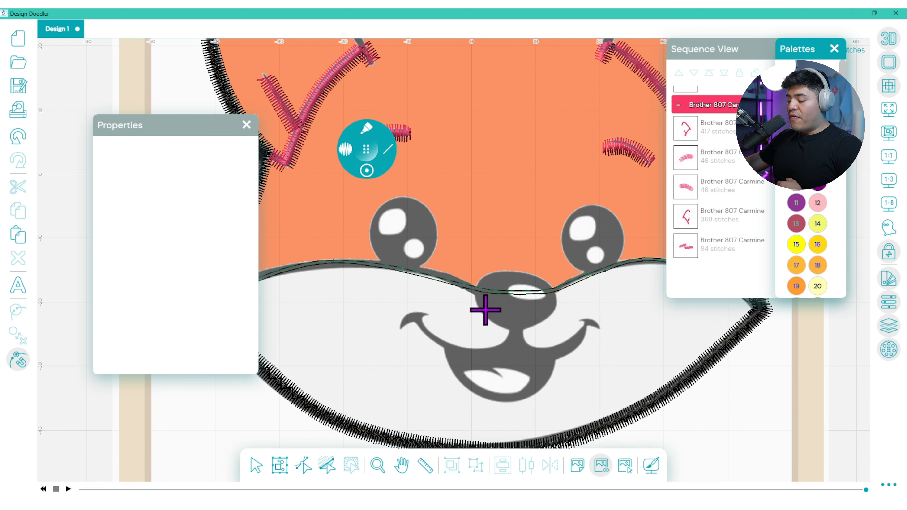
pyautogui.scroll(-1, 384, 261)
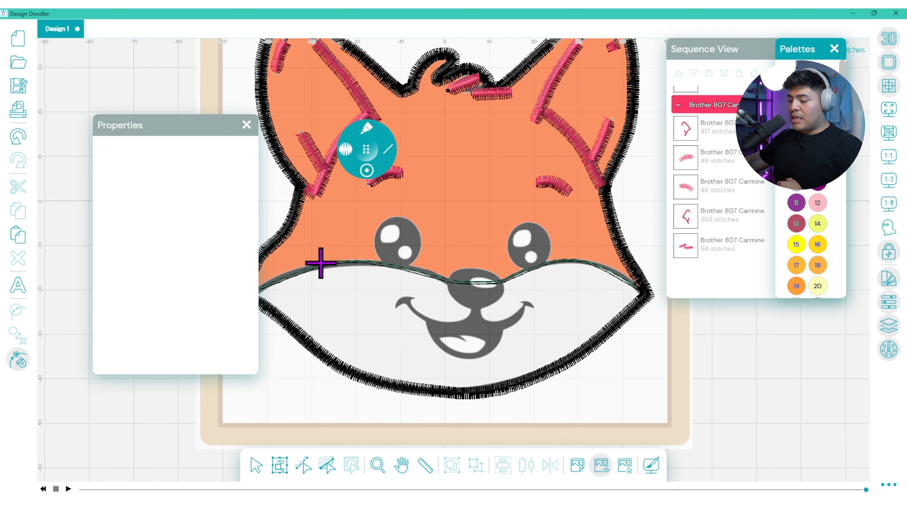
pyautogui.scroll(1, 385, 239)
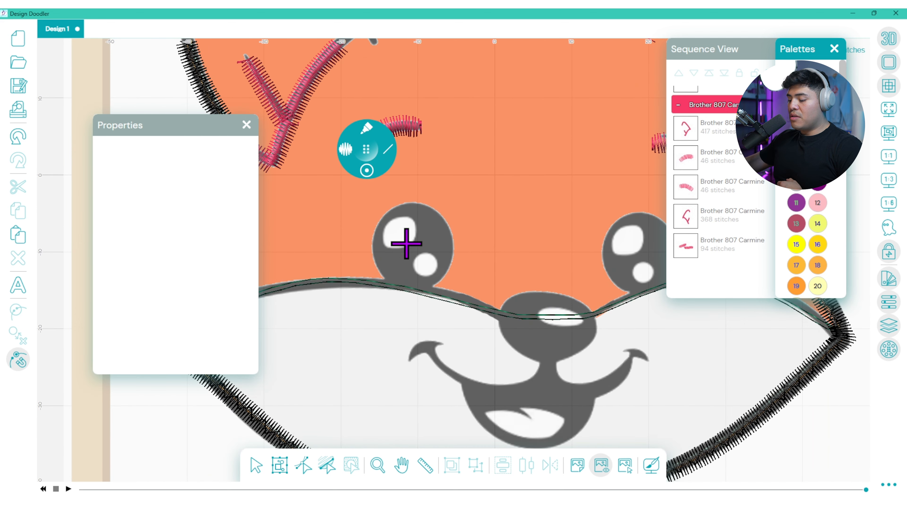
pyautogui.scroll(-2, 415, 247)
pyautogui.scroll(3, 414, 229)
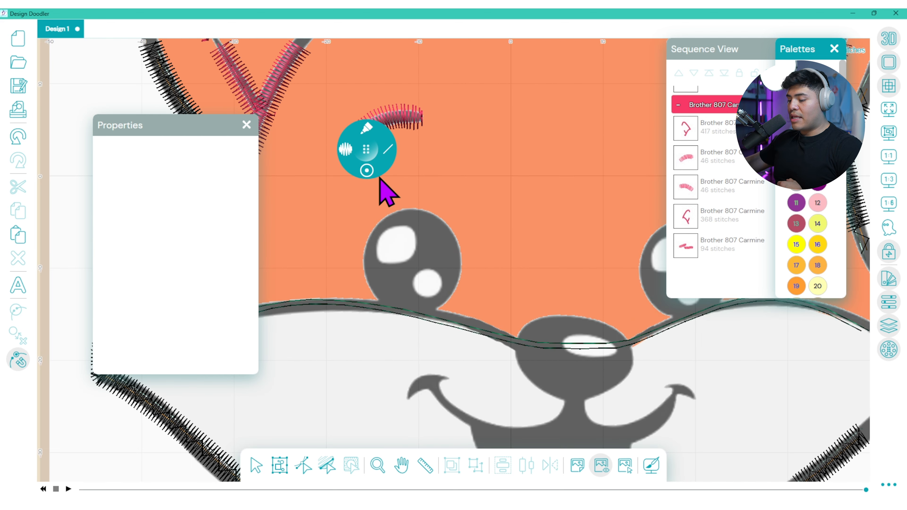
pyautogui.click(366, 129)
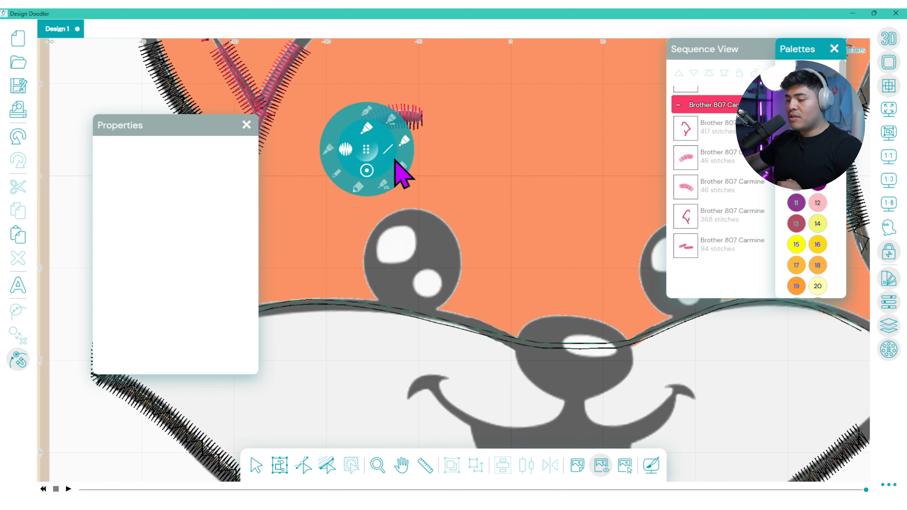
pyautogui.click(382, 184)
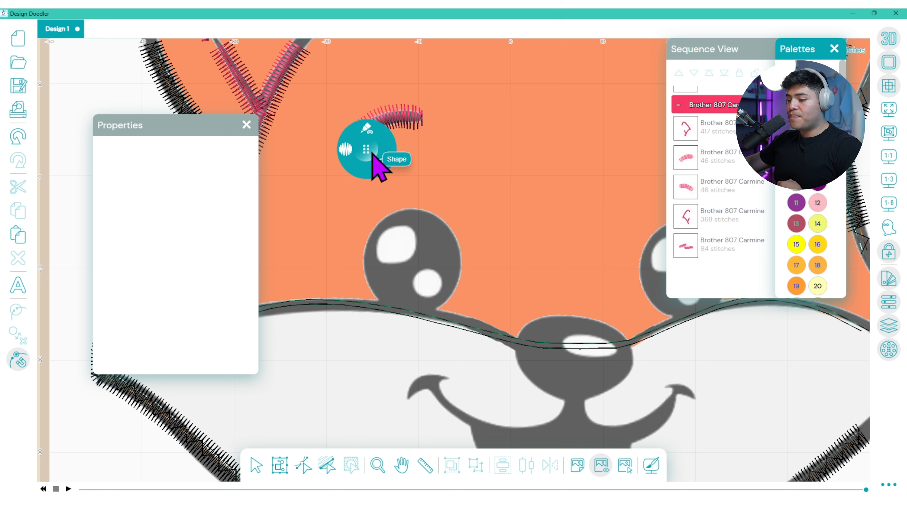
pyautogui.click(384, 167)
pyautogui.click(395, 122)
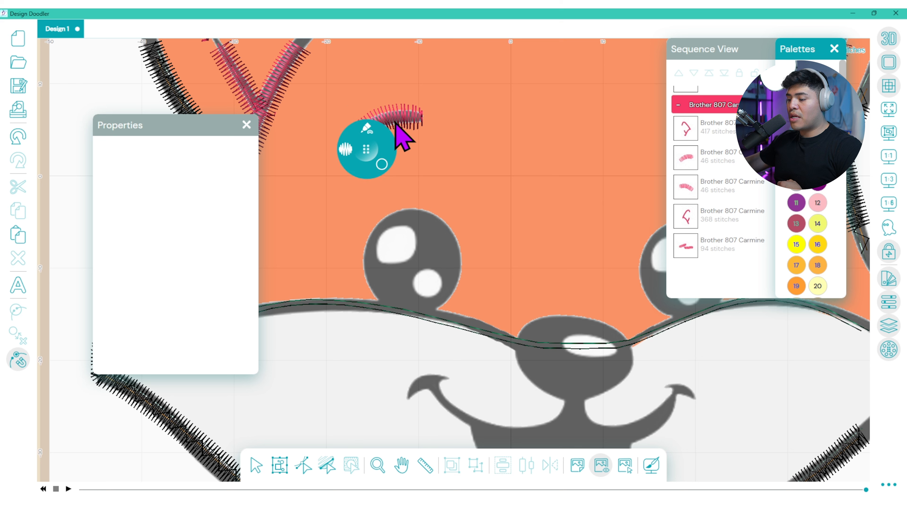
pyautogui.moveTo(364, 261); pyautogui.dragTo(464, 259)
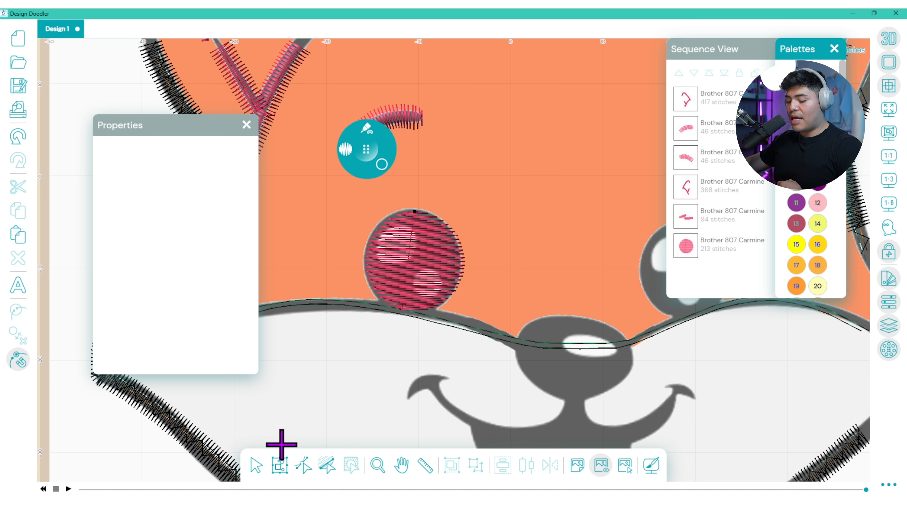
# Recolor the filled circle on the fox's left eye with palette color 50, Brother 7 Prussian Blue
pyautogui.scroll(-3, 520, 289)
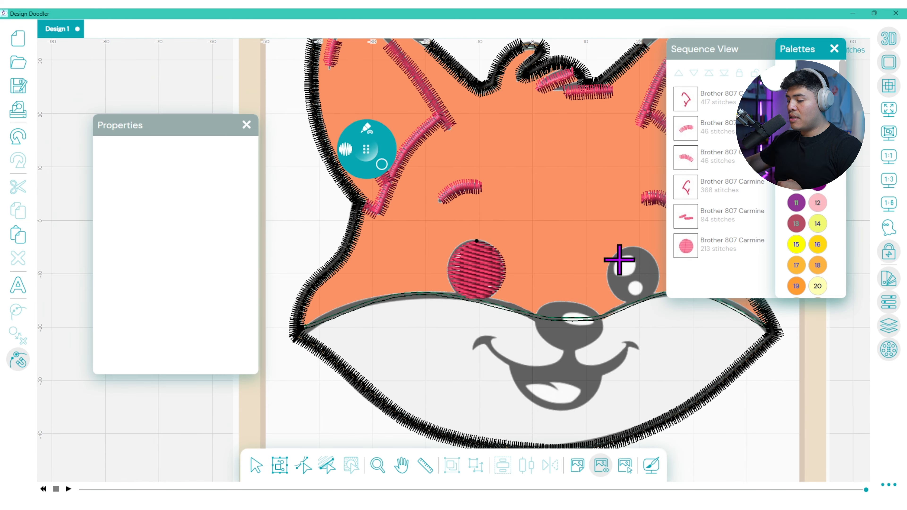
pyautogui.click(401, 466)
pyautogui.moveTo(488, 391); pyautogui.dragTo(383, 358)
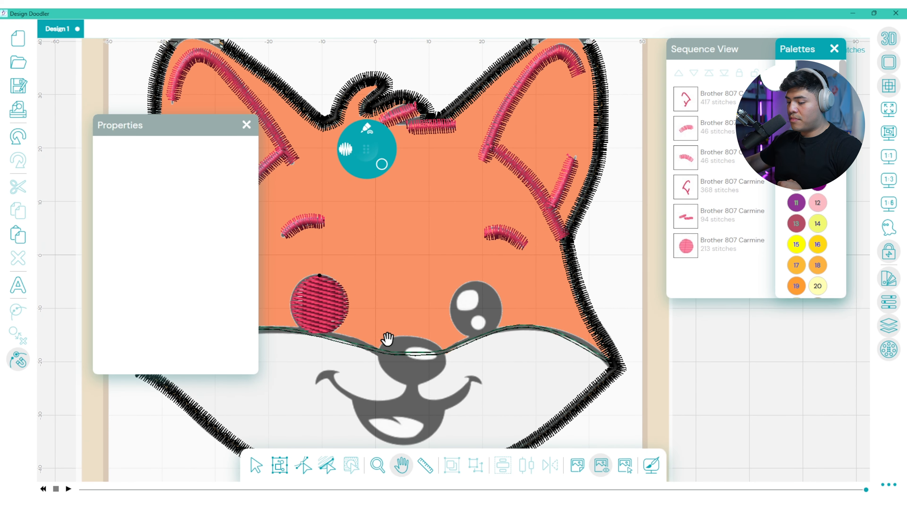
pyautogui.click(256, 465)
pyautogui.click(303, 312)
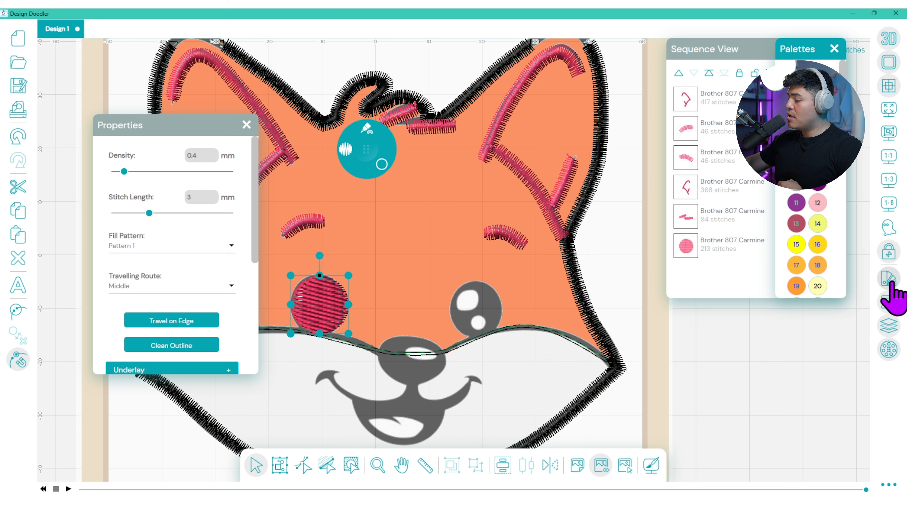
pyautogui.scroll(-3, 825, 241)
pyautogui.scroll(-10, 824, 241)
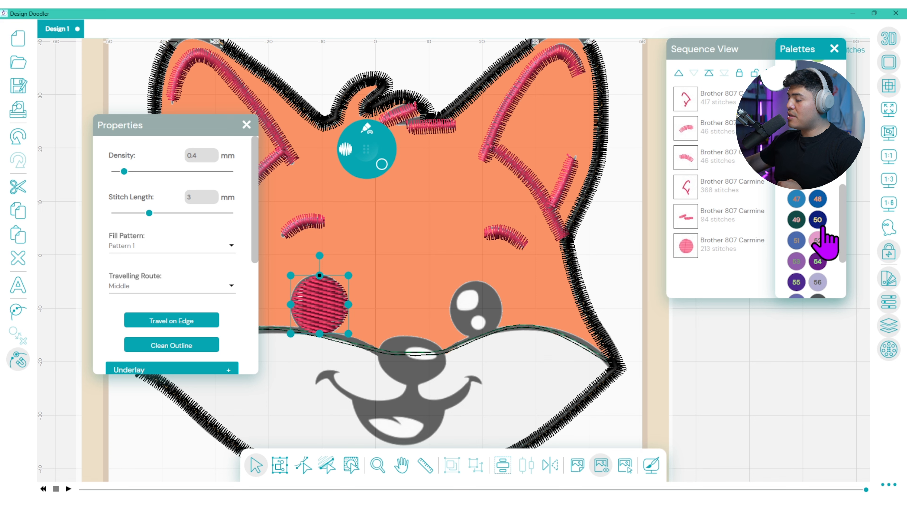
pyautogui.click(817, 224)
pyautogui.click(772, 337)
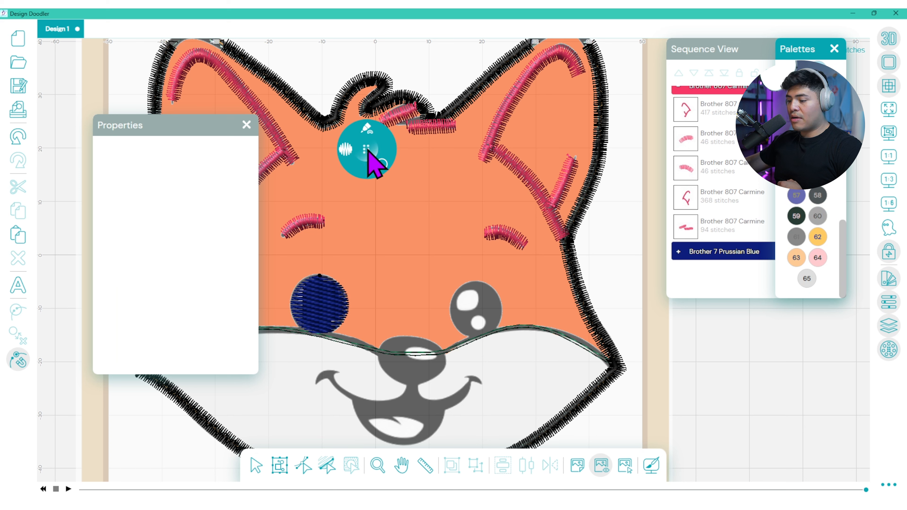
# Draw a matching Prussian Blue filled circle over the fox's right eye
pyautogui.moveTo(474, 307); pyautogui.dragTo(503, 313)
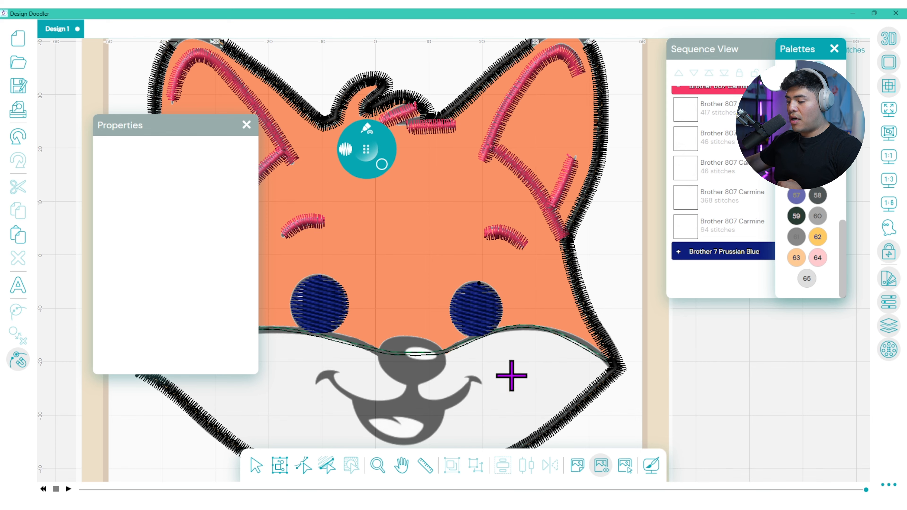
pyautogui.scroll(-1, 307, 352)
pyautogui.scroll(1, 267, 345)
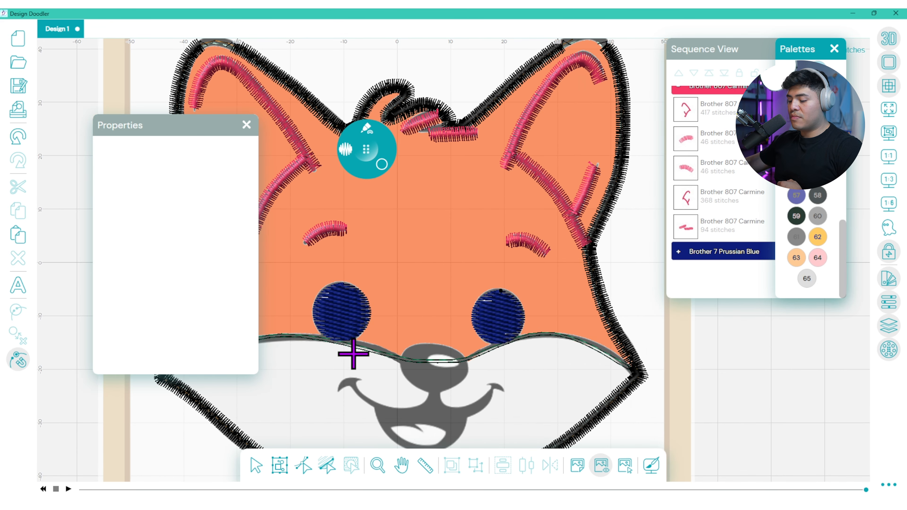
# Draw a Steil line along the left half of the muzzle edge, from the cheek over its peak to the nose
pyautogui.scroll(-2, 353, 354)
pyautogui.scroll(3, 297, 374)
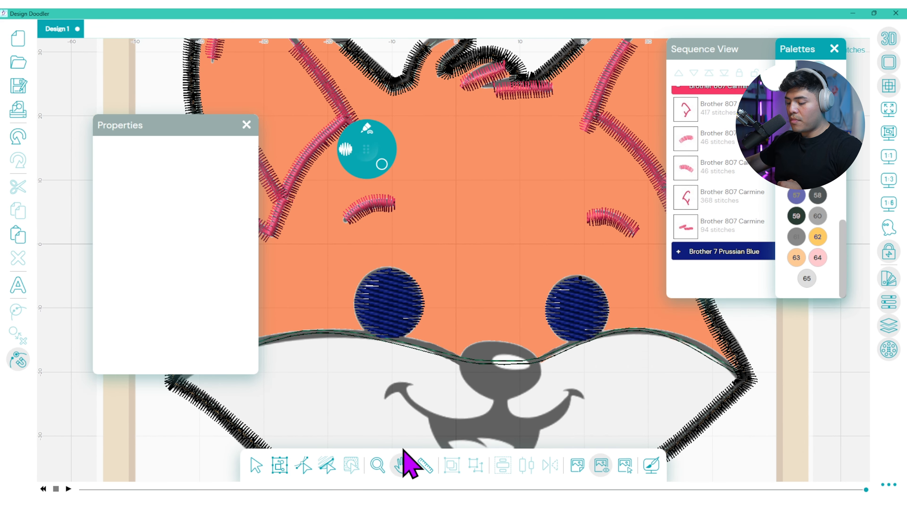
pyautogui.click(403, 453)
pyautogui.moveTo(401, 407); pyautogui.dragTo(479, 269)
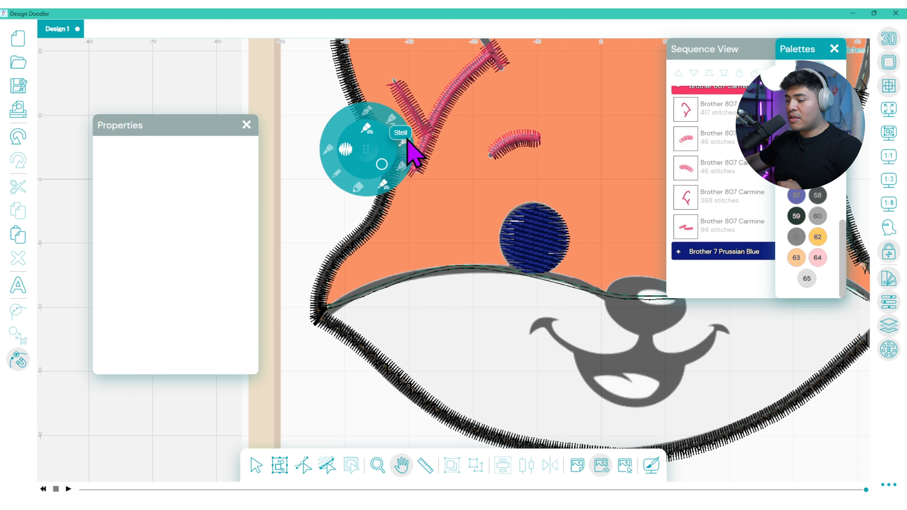
pyautogui.click(406, 139)
pyautogui.click(367, 171)
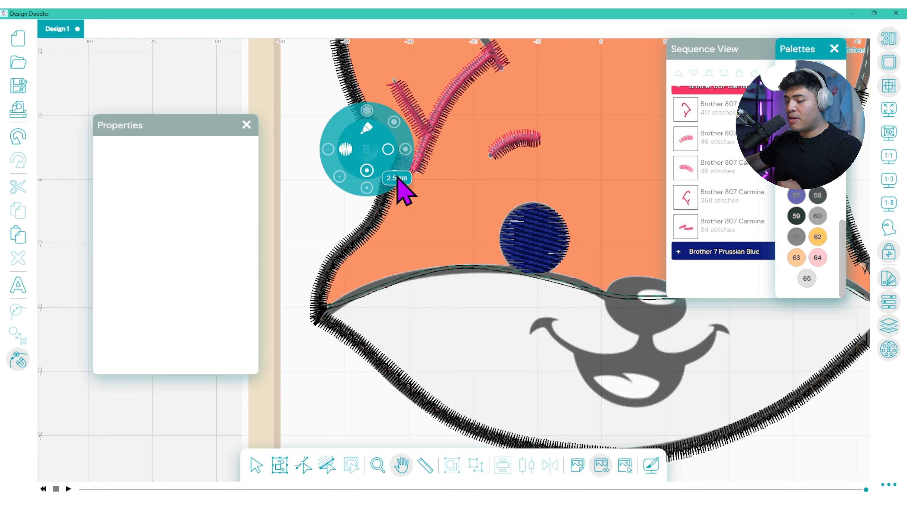
pyautogui.click(406, 152)
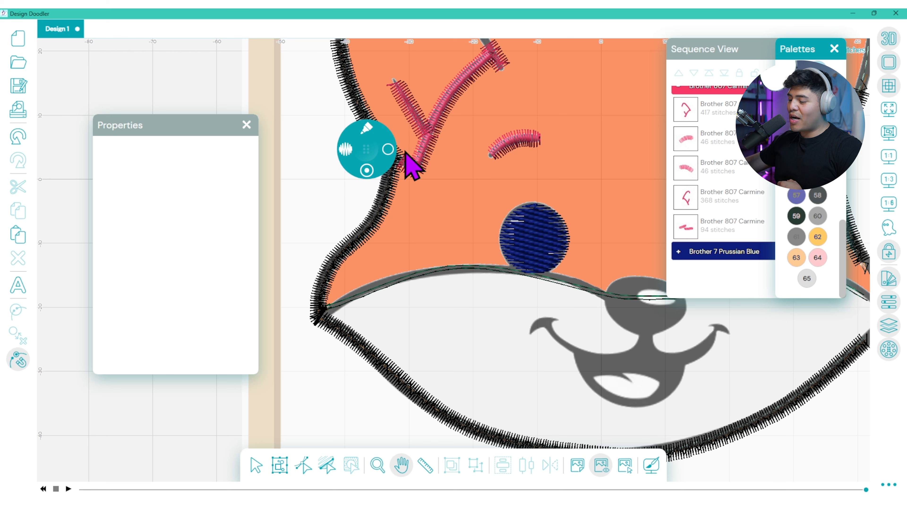
pyautogui.click(395, 151)
pyautogui.click(391, 121)
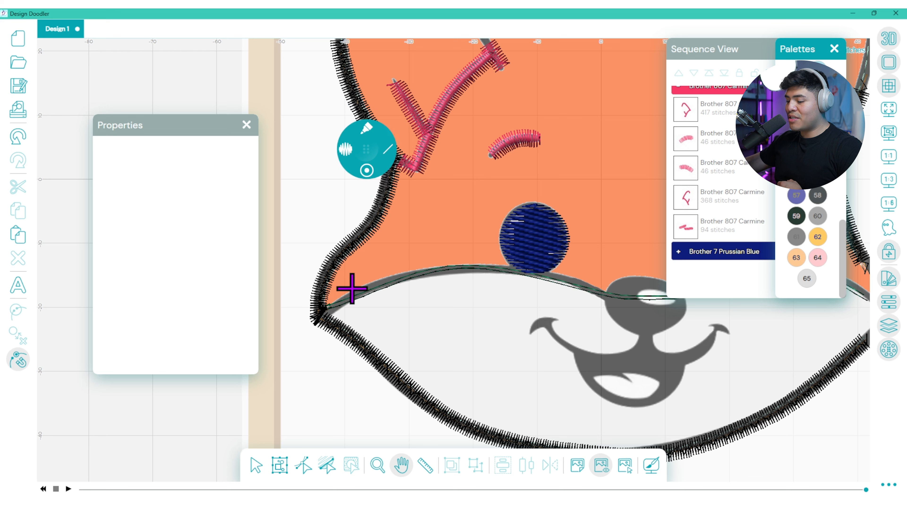
pyautogui.moveTo(323, 309); pyautogui.dragTo(612, 289)
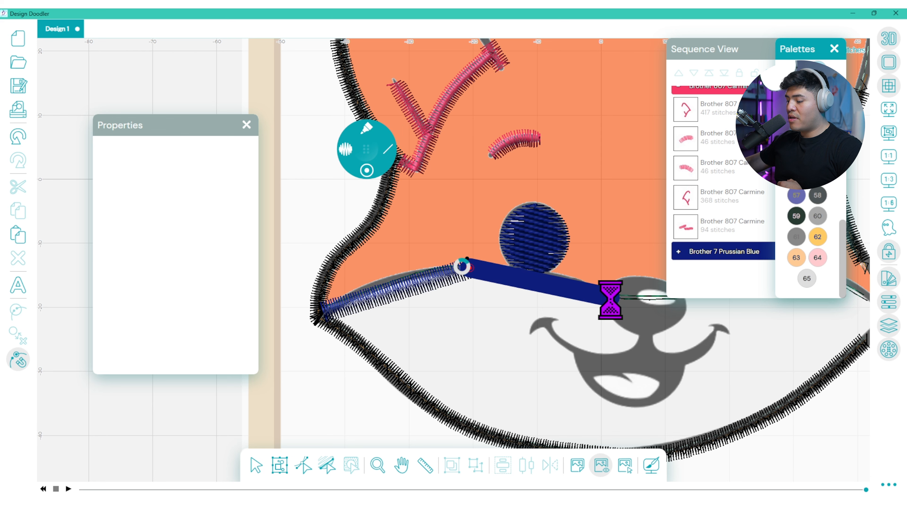
# Draw a second Steil line along the right half of the muzzle edge, from the nose over its peak to the cheek
pyautogui.click(401, 464)
pyautogui.moveTo(557, 336); pyautogui.dragTo(336, 355)
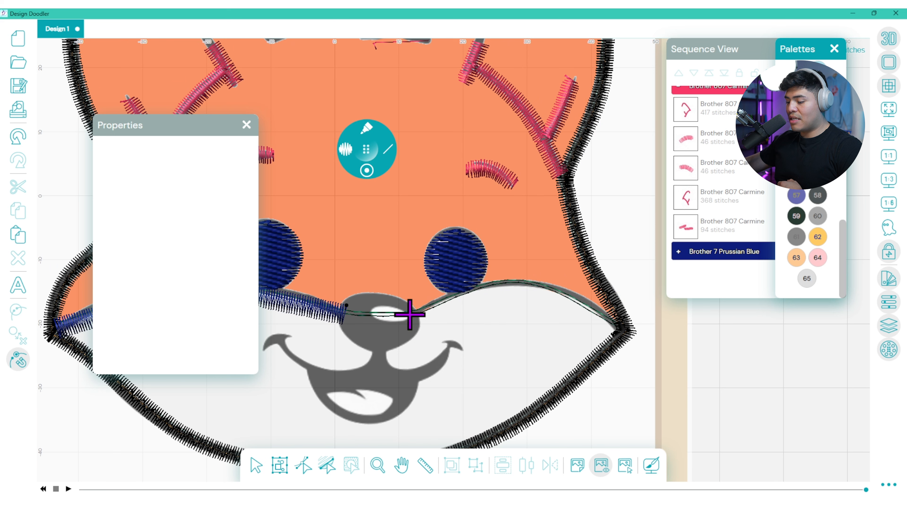
pyautogui.moveTo(409, 314); pyautogui.dragTo(618, 324)
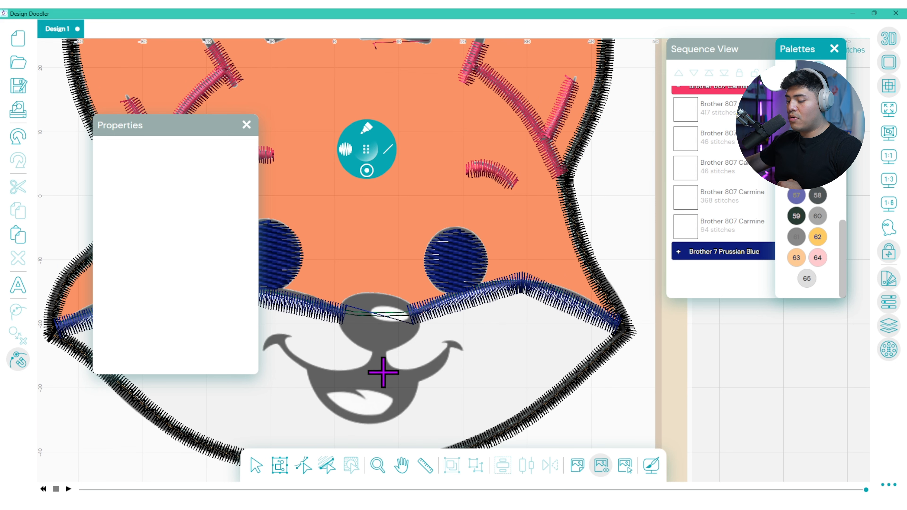
# Apply the Smooth anchor mode to the peak point of the right muzzle line
pyautogui.scroll(-4, 384, 370)
pyautogui.click(300, 465)
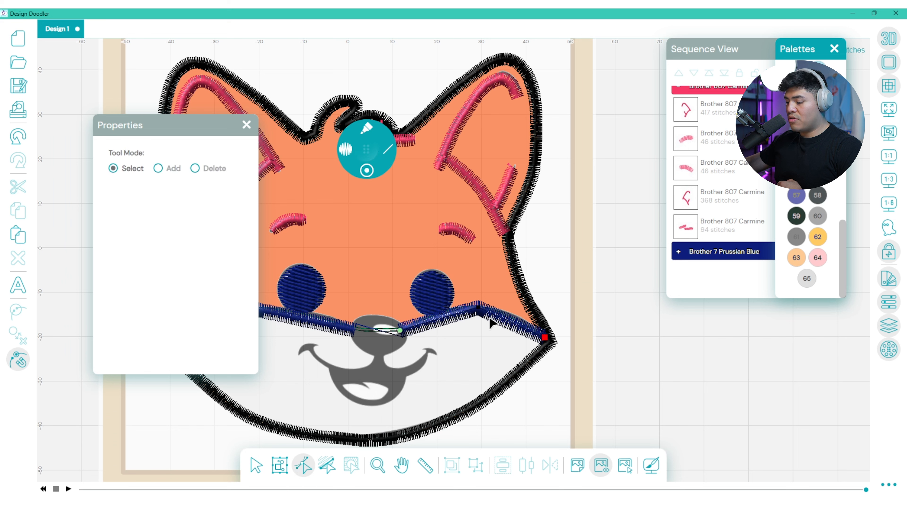
pyautogui.click(479, 306)
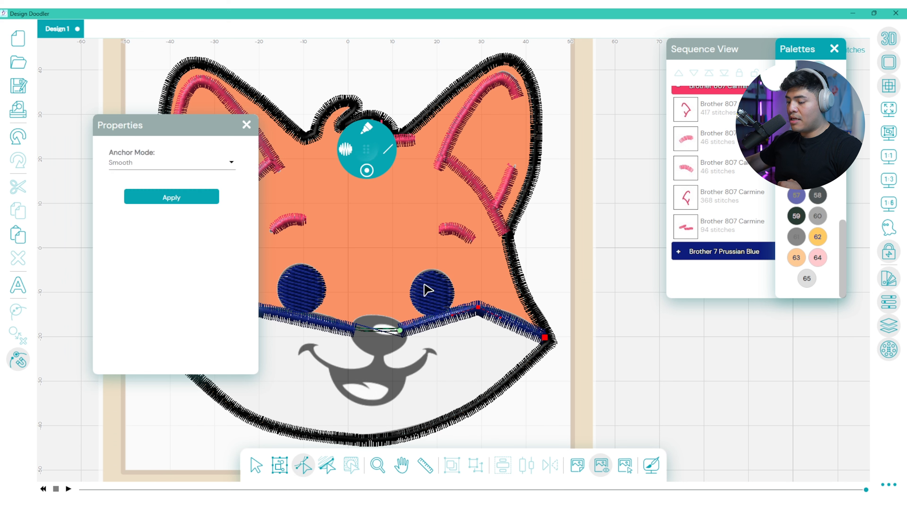
pyautogui.click(172, 196)
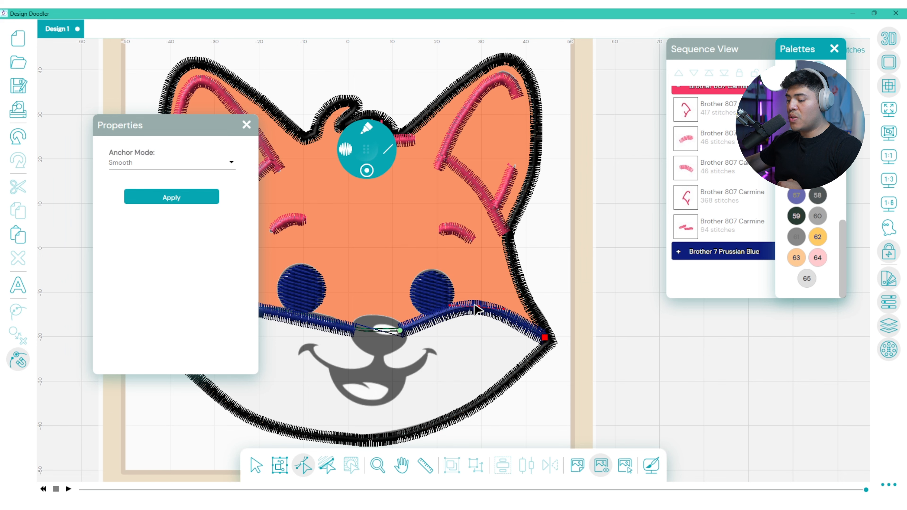
# Select the peak anchor point on the left half of the fox's muzzle edge line
pyautogui.click(289, 319)
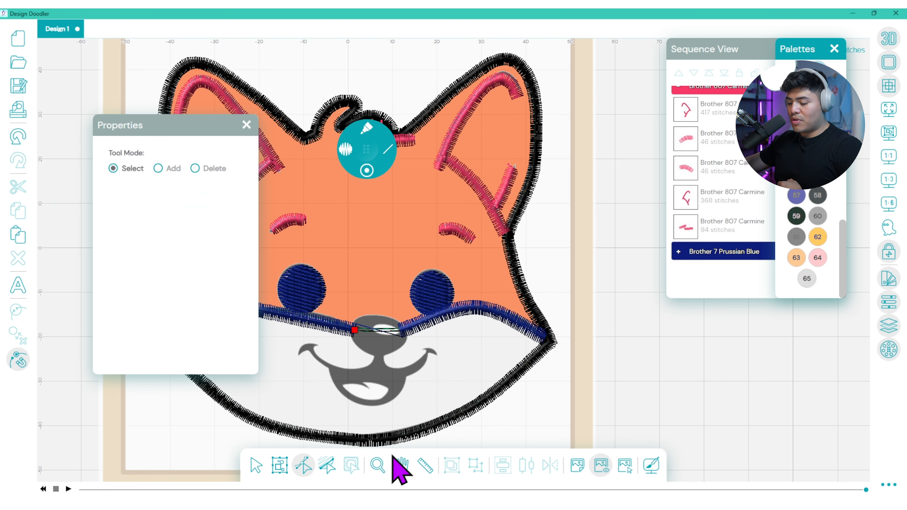
pyautogui.click(401, 465)
pyautogui.moveTo(369, 403); pyautogui.dragTo(511, 420)
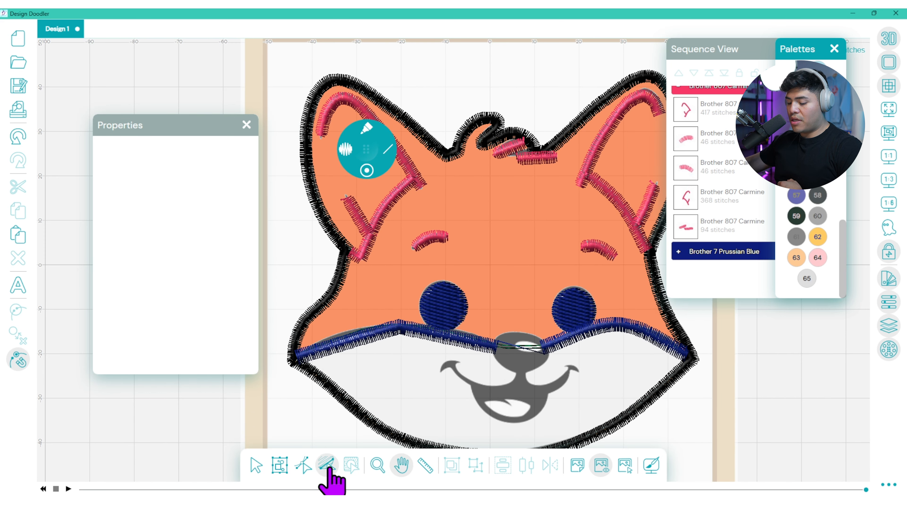
pyautogui.click(303, 465)
pyautogui.click(399, 327)
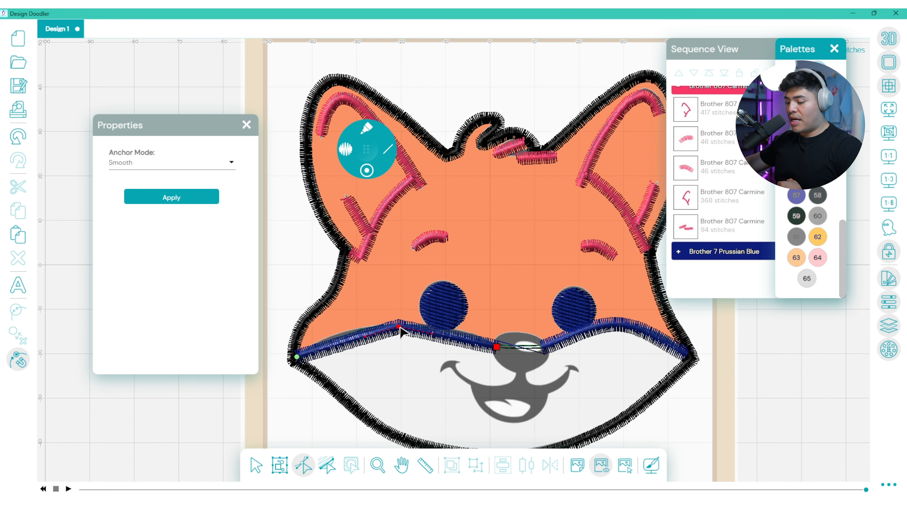
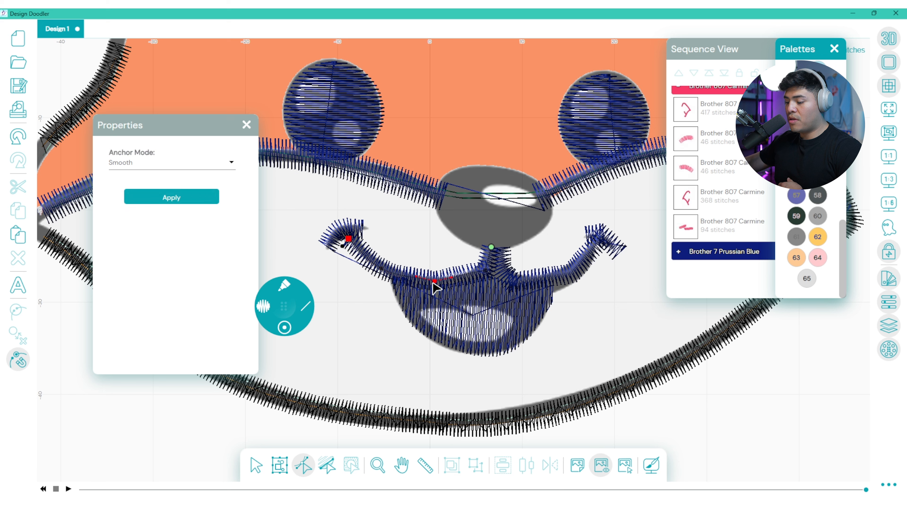
# Apply the Smooth anchor mode to the bend points along the left and right halves of the mouth line
pyautogui.click(191, 201)
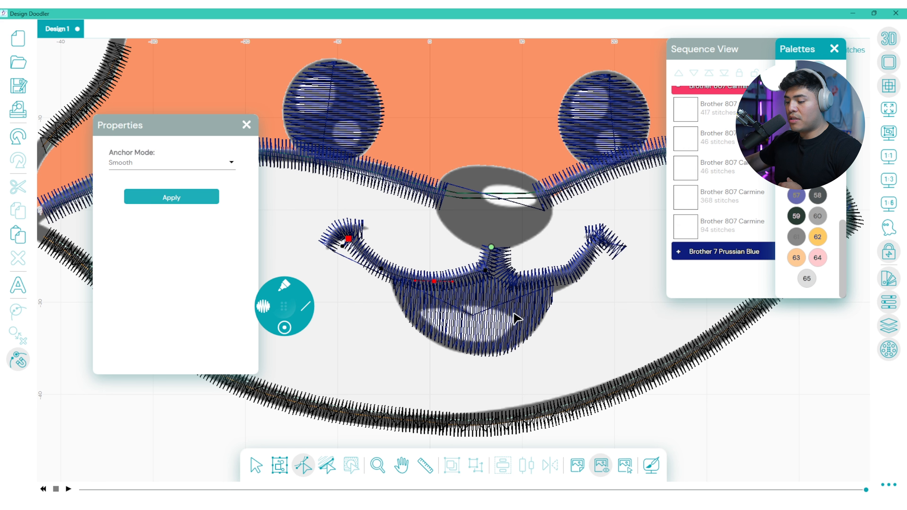
pyautogui.click(510, 280)
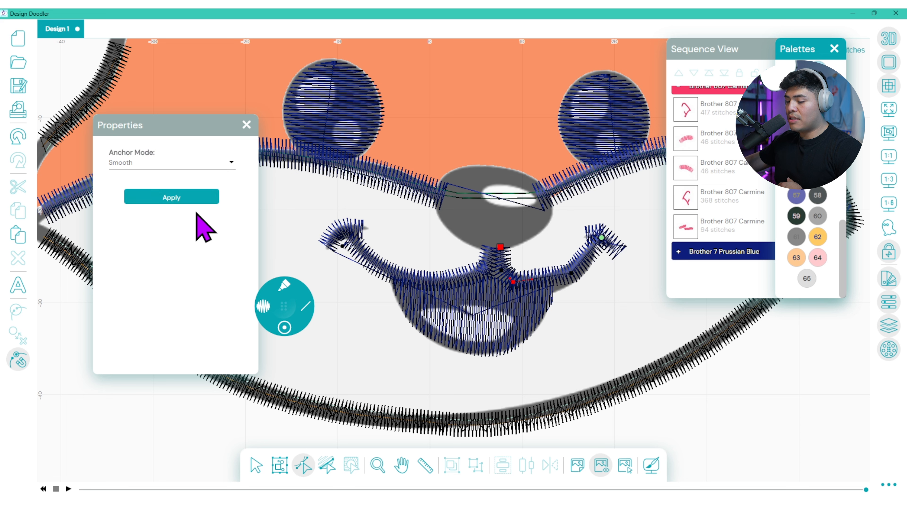
pyautogui.click(190, 199)
pyautogui.click(501, 271)
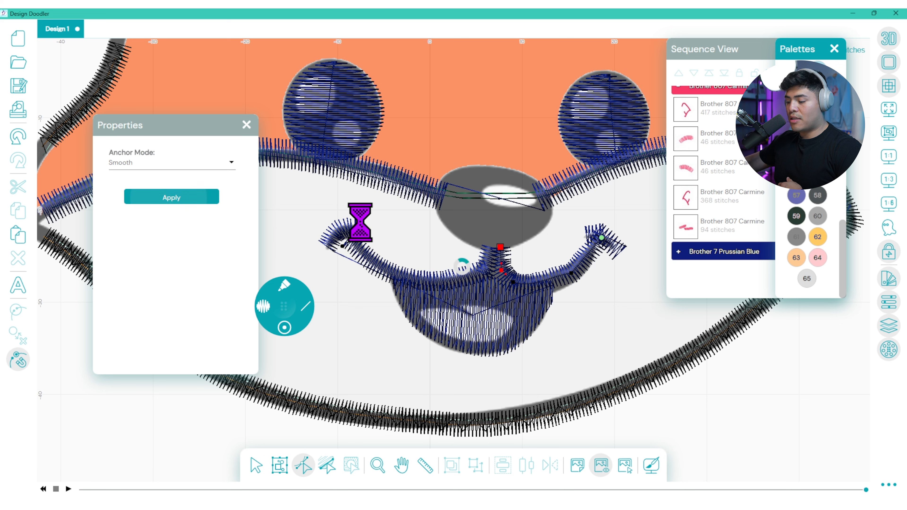
pyautogui.click(571, 274)
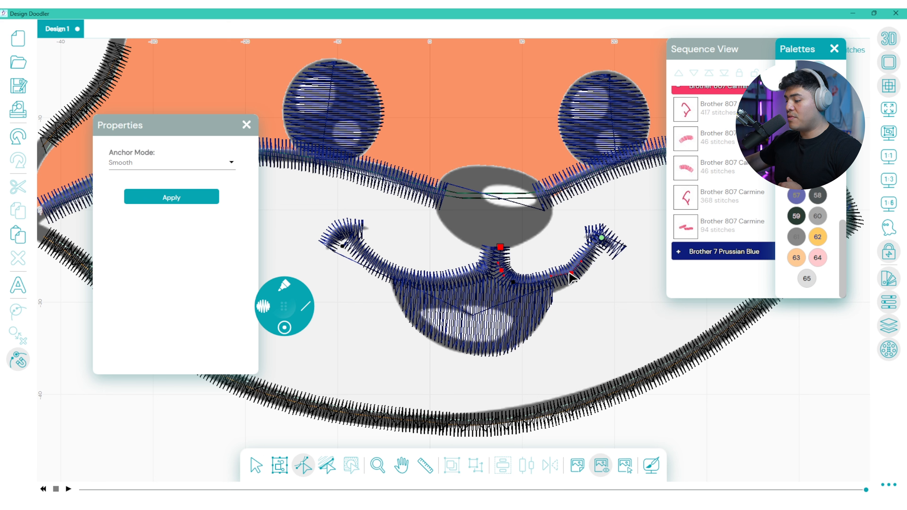
pyautogui.click(200, 199)
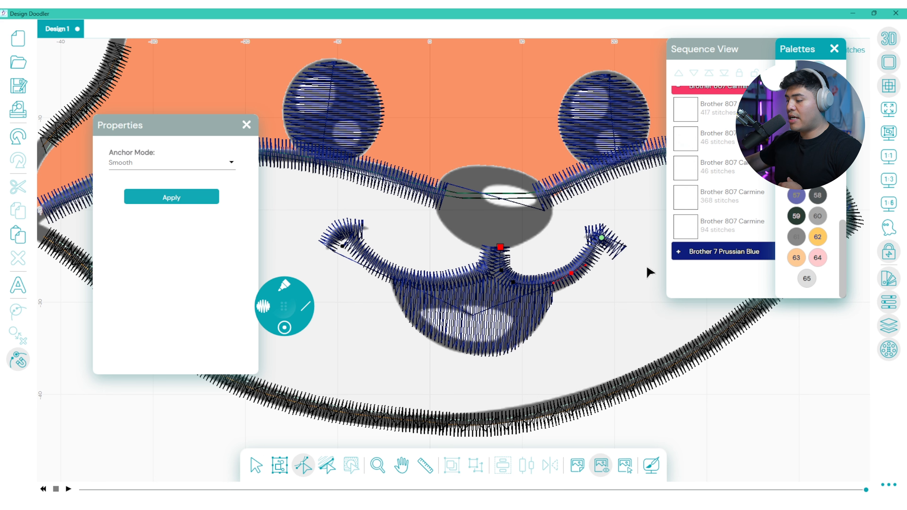
pyautogui.click(607, 240)
pyautogui.click(199, 197)
# Combine the two mouth line halves and the two short lines at the mouth corners into one object
pyautogui.click(256, 466)
pyautogui.click(679, 251)
pyautogui.moveTo(714, 49); pyautogui.dragTo(254, 114)
pyautogui.click(714, 247)
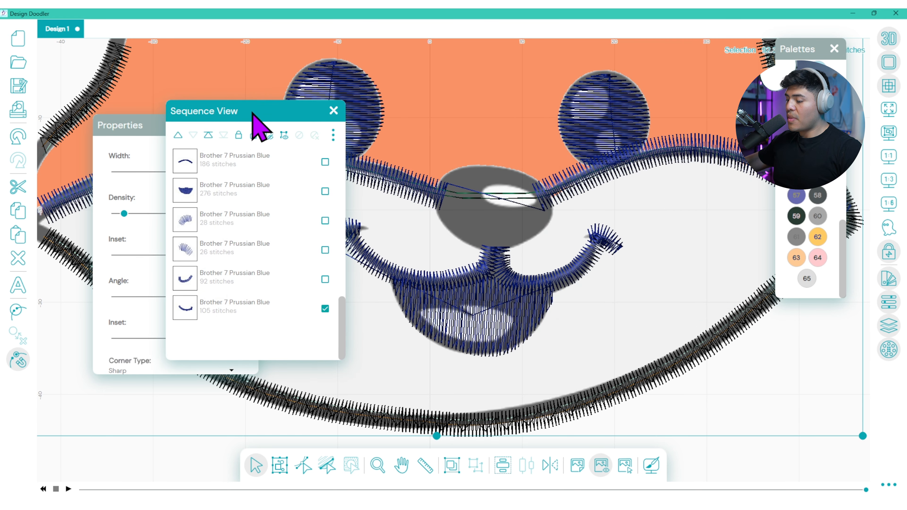
pyautogui.click(325, 308)
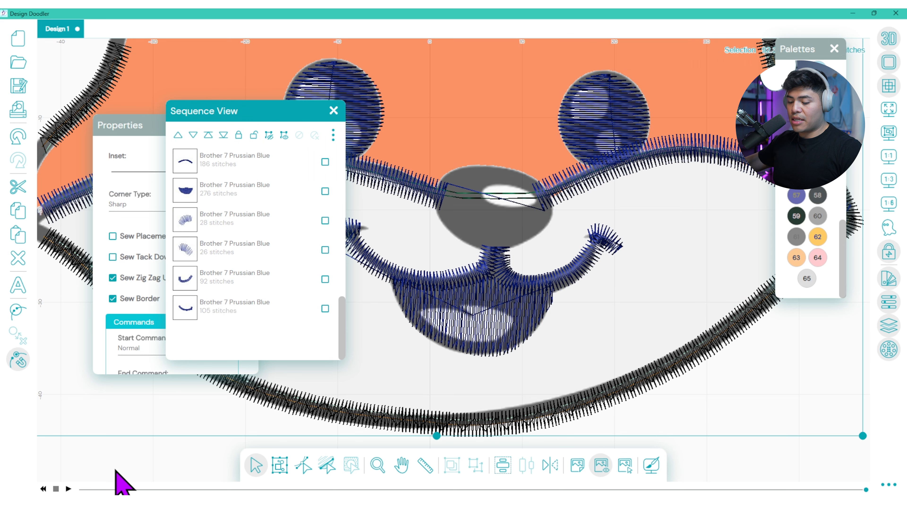
pyautogui.click(325, 308)
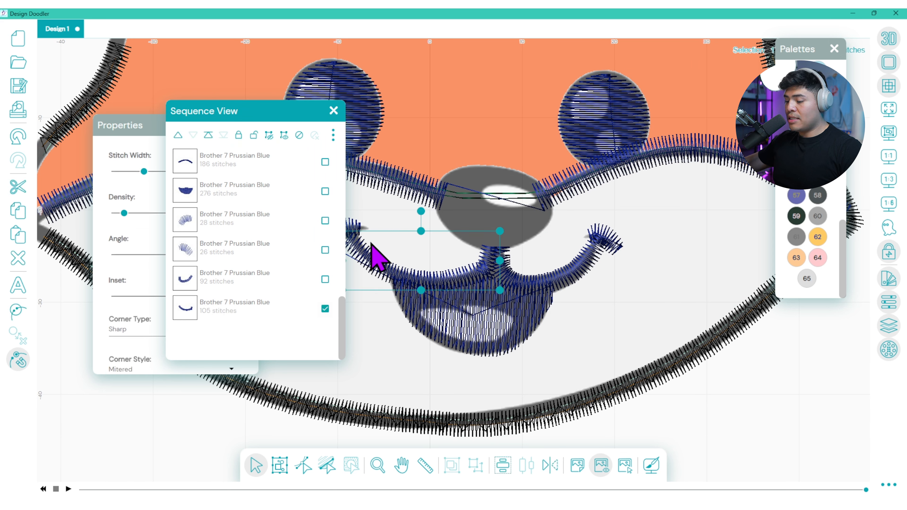
pyautogui.click(324, 280)
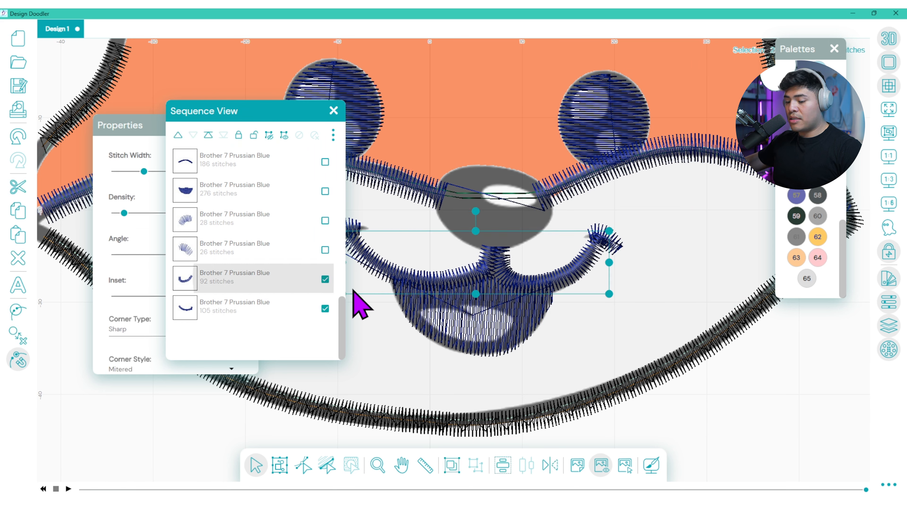
pyautogui.click(324, 250)
pyautogui.click(325, 220)
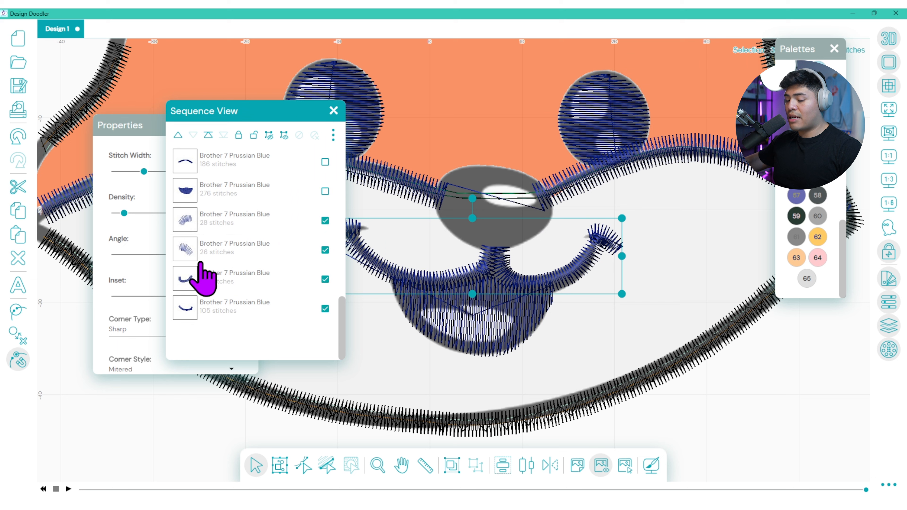
pyautogui.click(21, 333)
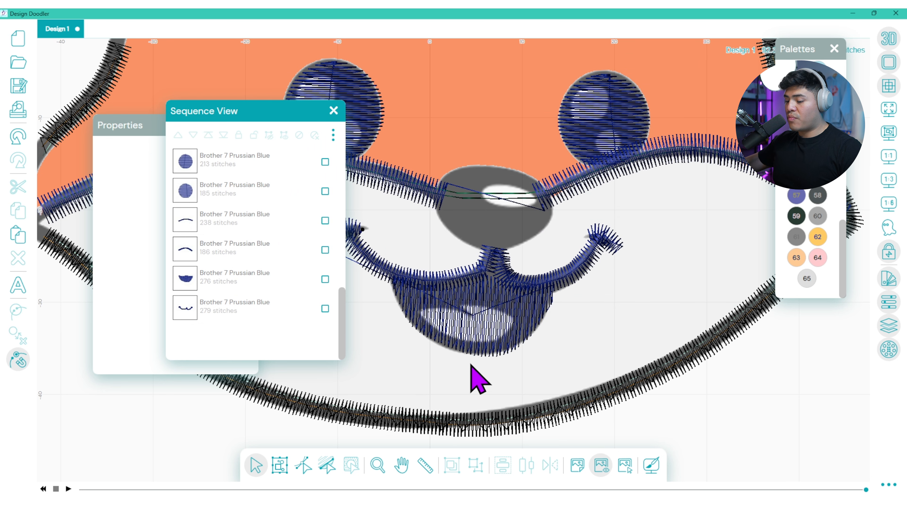
# Reposition the mouth fill's stitching points, with the start at its right corner and the stop at its left corner
pyautogui.click(325, 279)
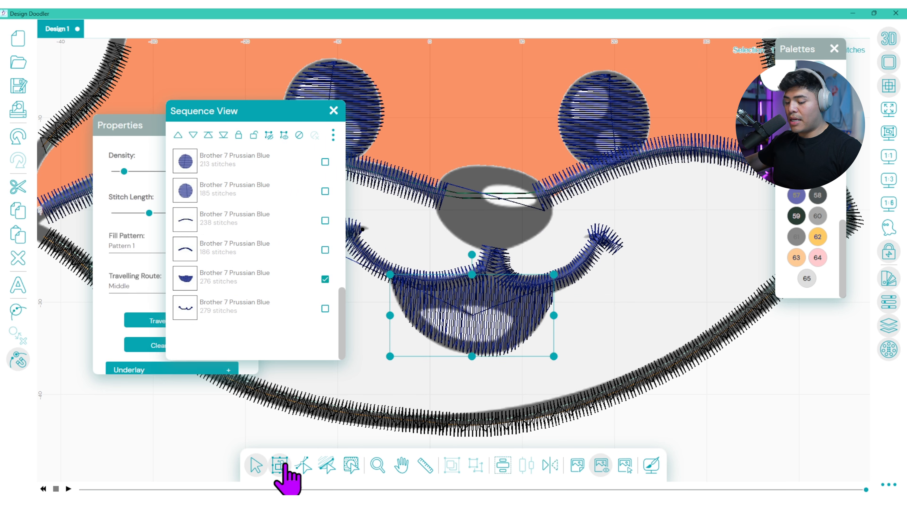
pyautogui.click(302, 464)
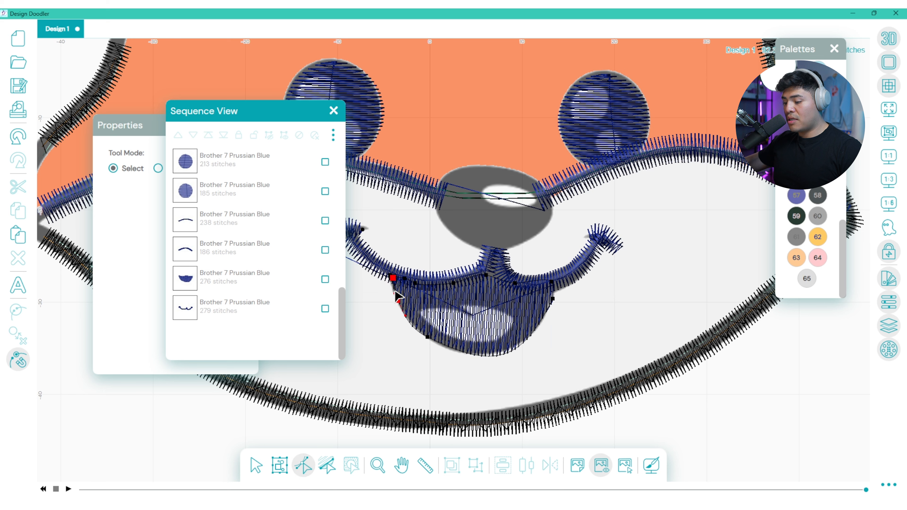
pyautogui.moveTo(393, 278); pyautogui.dragTo(417, 334)
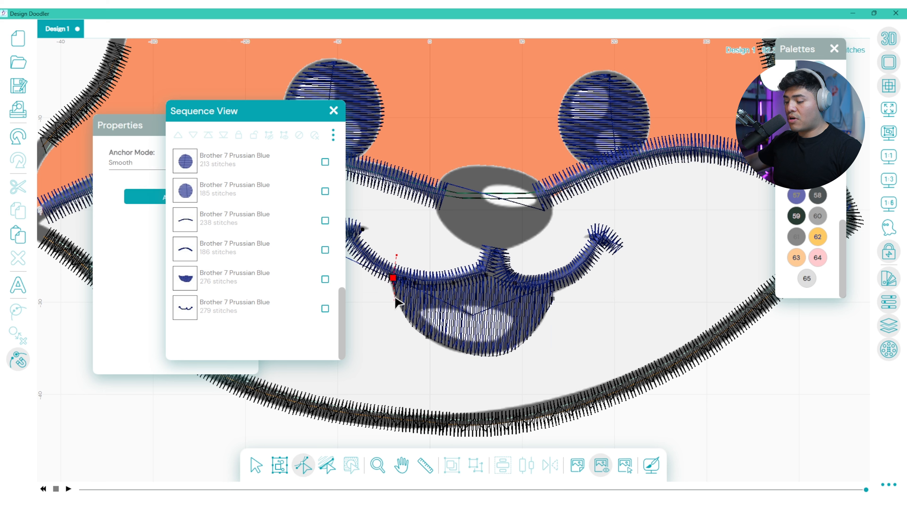
pyautogui.moveTo(395, 297); pyautogui.dragTo(391, 294)
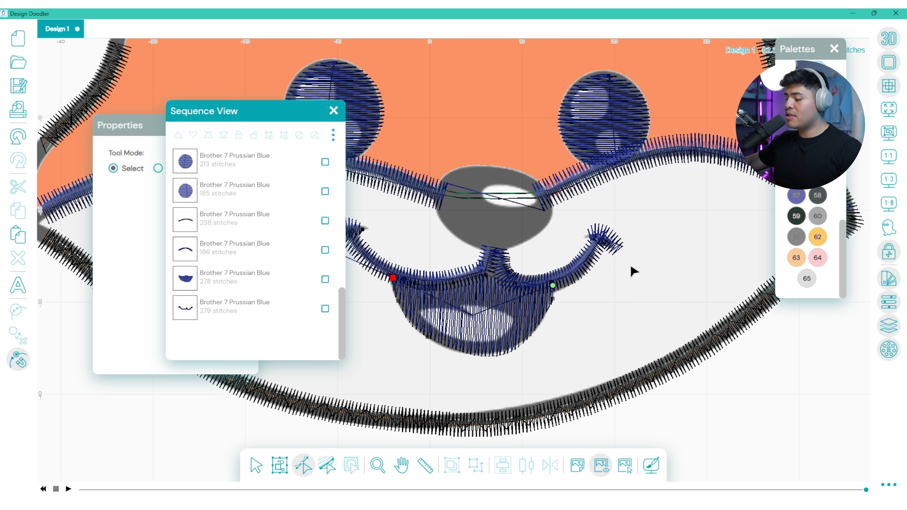
pyautogui.click(576, 277)
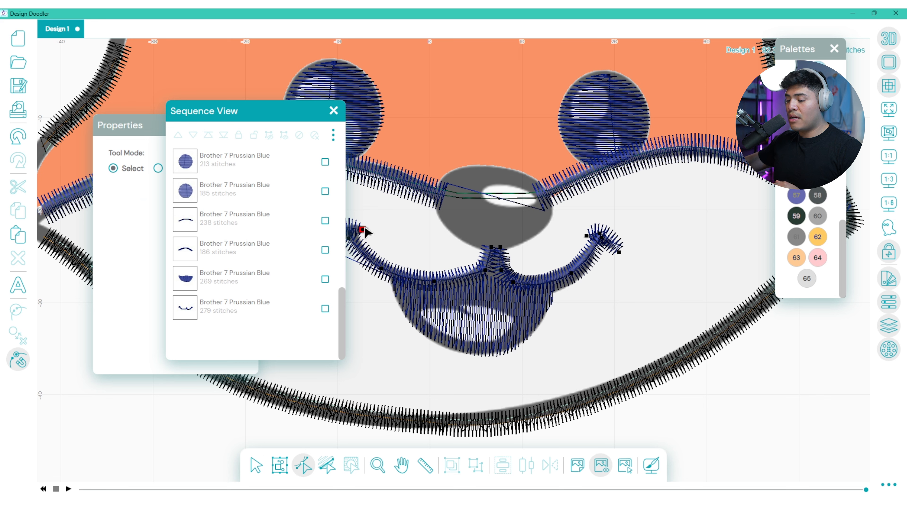
# Try to move the combined mouth line's start and stop points to its centre below the nose
pyautogui.moveTo(488, 262); pyautogui.dragTo(499, 247)
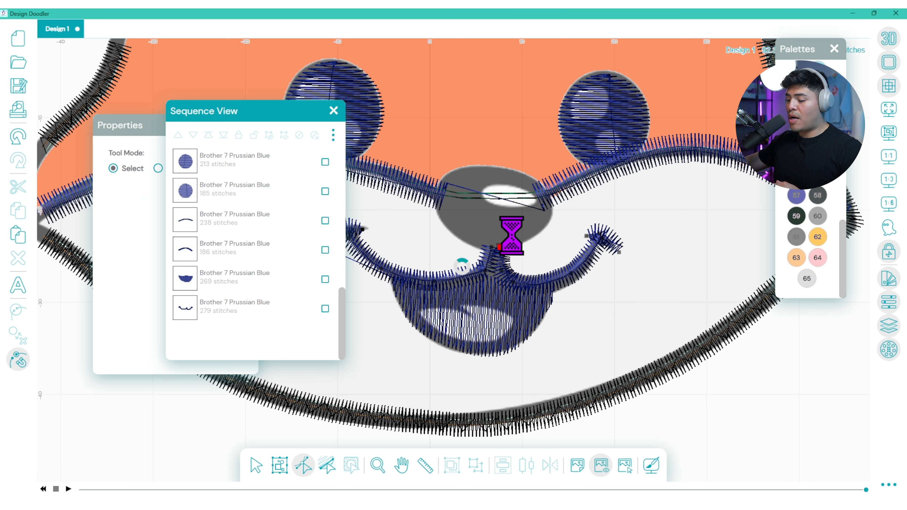
pyautogui.moveTo(299, 116); pyautogui.dragTo(193, 159)
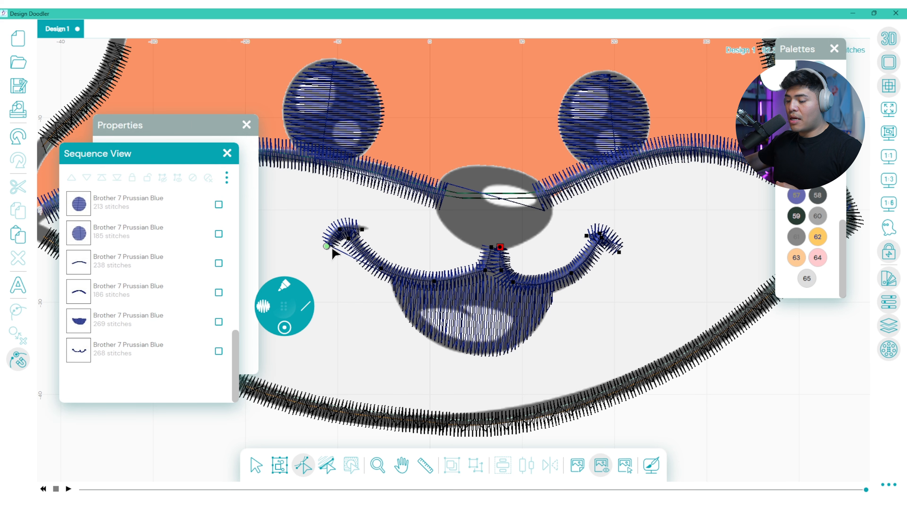
pyautogui.click(394, 278)
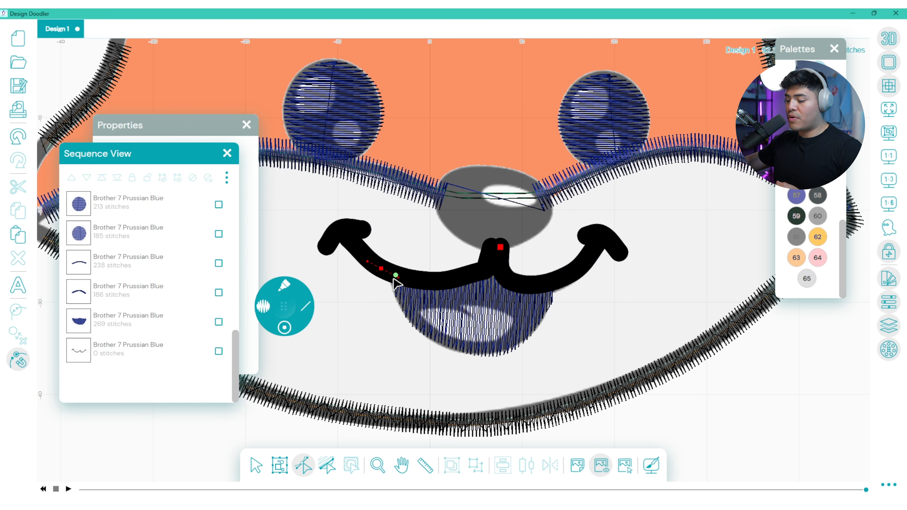
pyautogui.moveTo(395, 276); pyautogui.dragTo(500, 247)
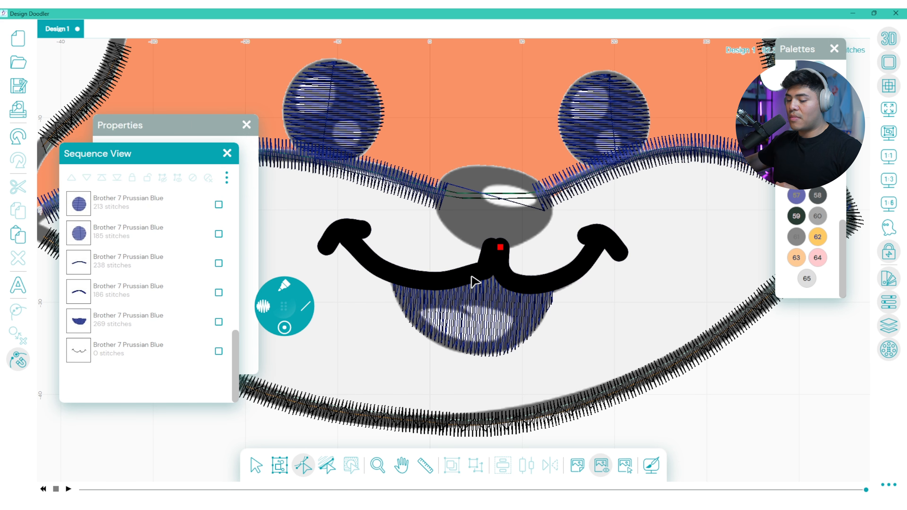
# Undo the last point moves on the mouth line and put its stop point back at the left end
pyautogui.click(142, 352)
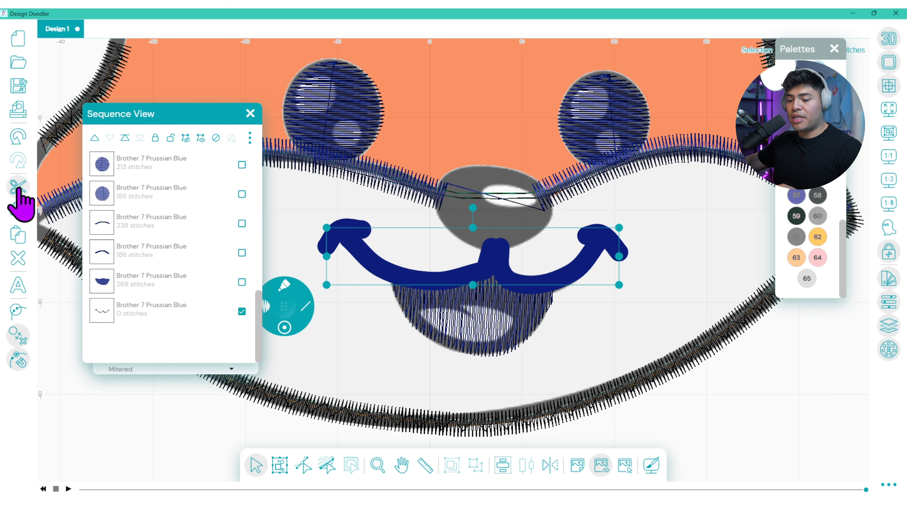
pyautogui.click(18, 140)
pyautogui.click(18, 139)
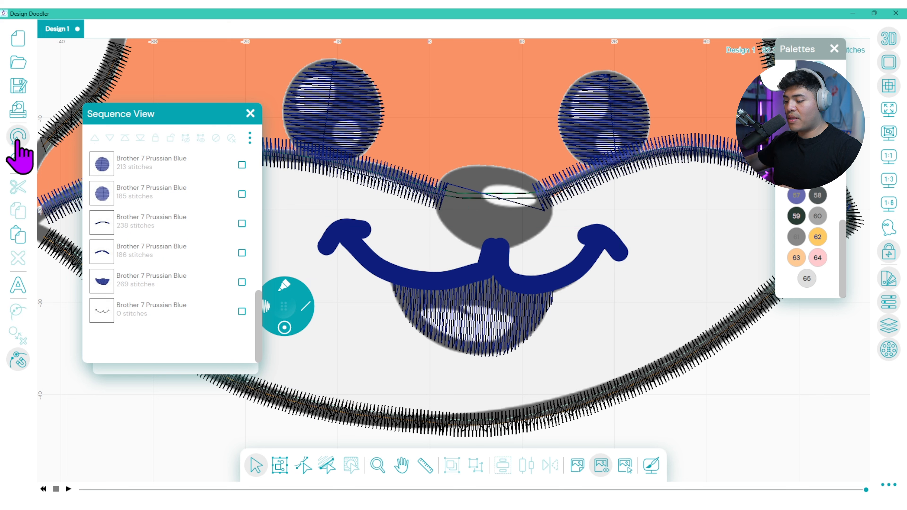
pyautogui.click(18, 139)
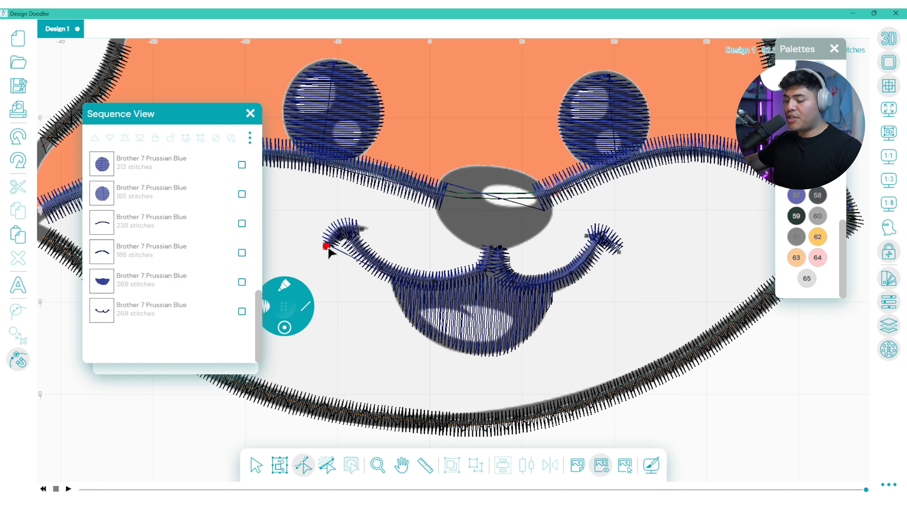
pyautogui.moveTo(328, 247); pyautogui.dragTo(327, 247)
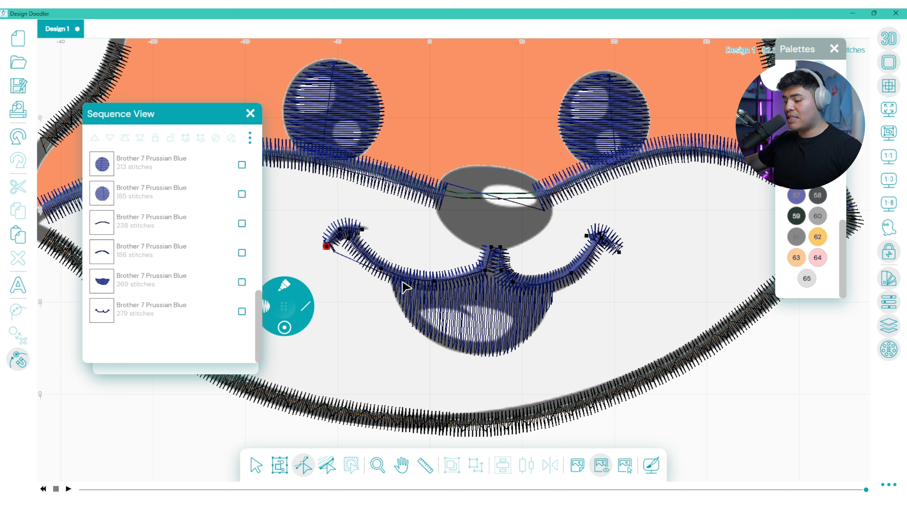
# Select the open-mouth fill for point editing and move its stop point to the right corner of the mouth
pyautogui.click(442, 319)
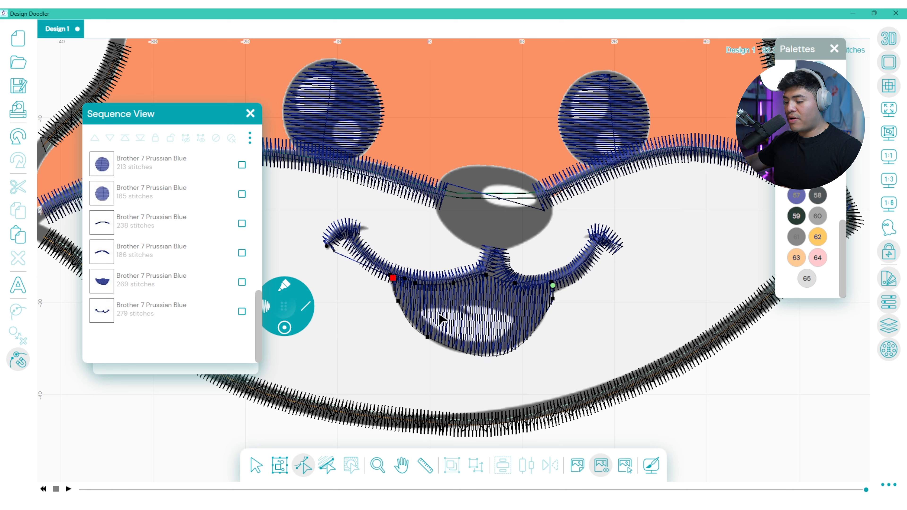
pyautogui.click(256, 465)
pyautogui.click(437, 341)
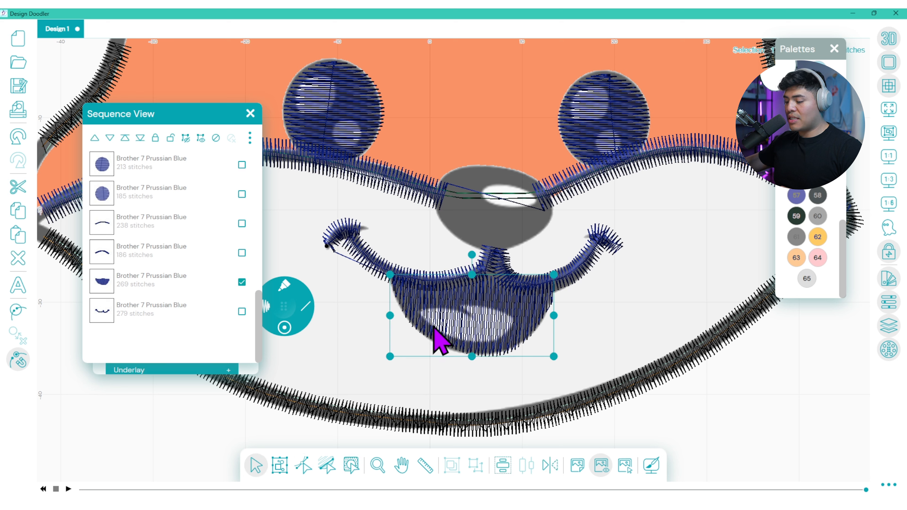
pyautogui.click(299, 466)
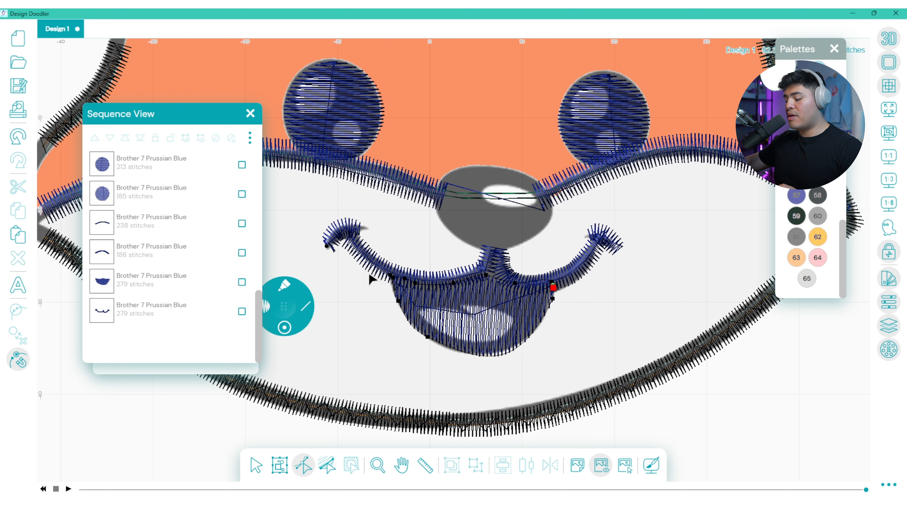
pyautogui.scroll(-1, 505, 200)
pyautogui.scroll(1, 512, 186)
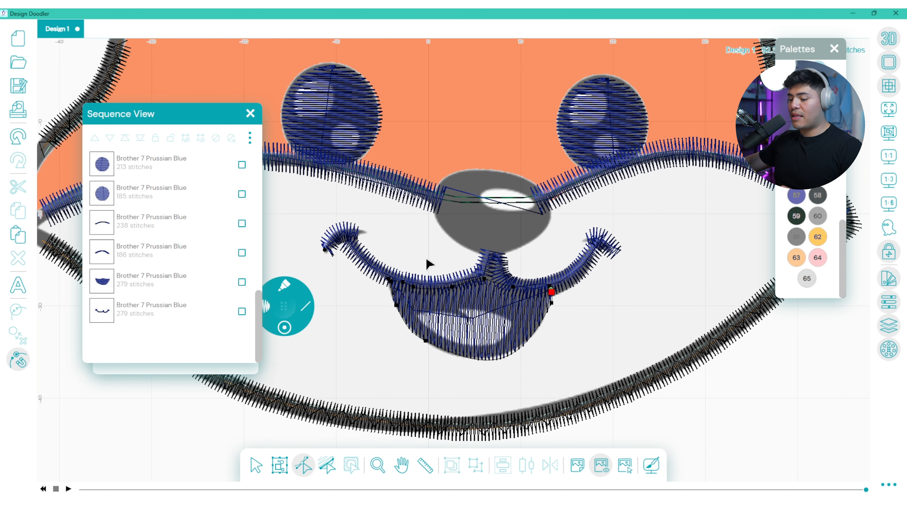
# Trace the fox's nose as a closed freehand fill shape and reposition its start and stop points at the sides beside the muzzle lines
pyautogui.moveTo(290, 300); pyautogui.dragTo(307, 294)
pyautogui.click(306, 285)
pyautogui.click(317, 335)
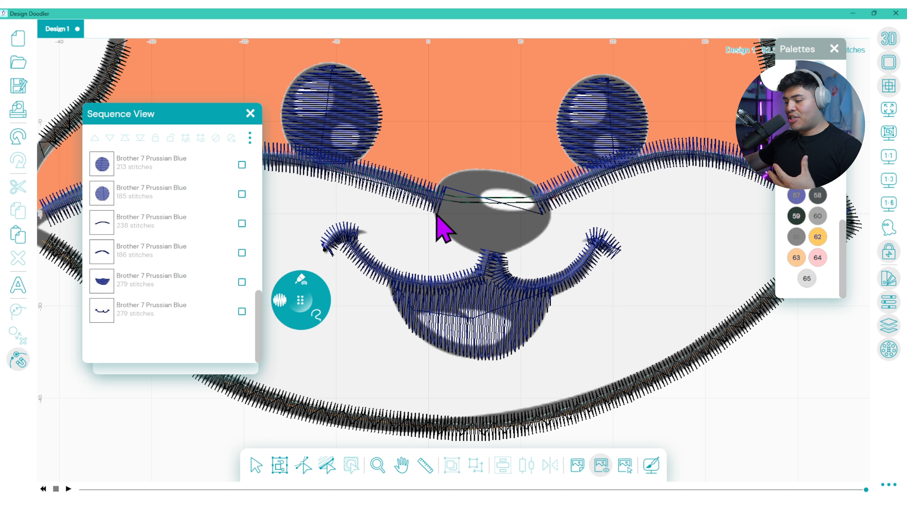
pyautogui.moveTo(446, 231)
pyautogui.mouseDown()
pyautogui.moveTo(477, 251)
pyautogui.moveTo(522, 252)
pyautogui.moveTo(548, 217)
pyautogui.moveTo(547, 190)
pyautogui.moveTo(481, 176)
pyautogui.moveTo(431, 192)
pyautogui.moveTo(438, 213)
pyautogui.mouseUp()
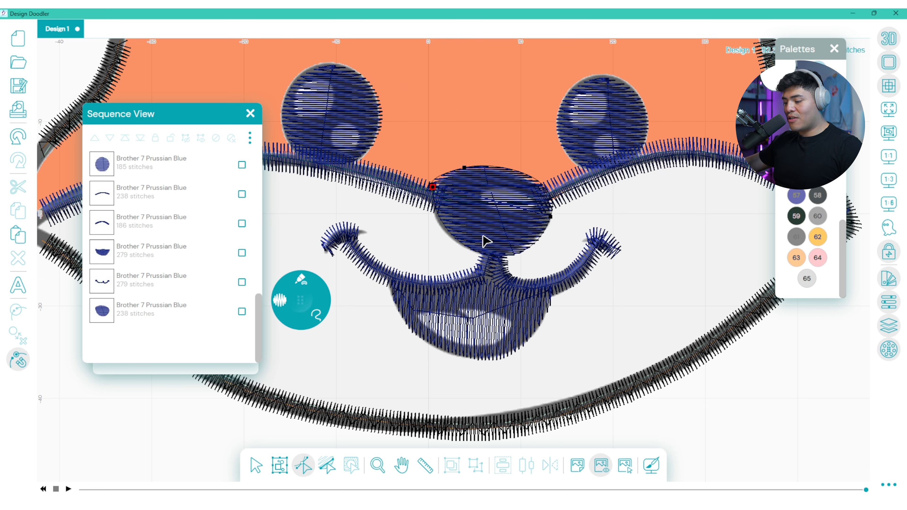
pyautogui.moveTo(432, 186); pyautogui.dragTo(430, 197)
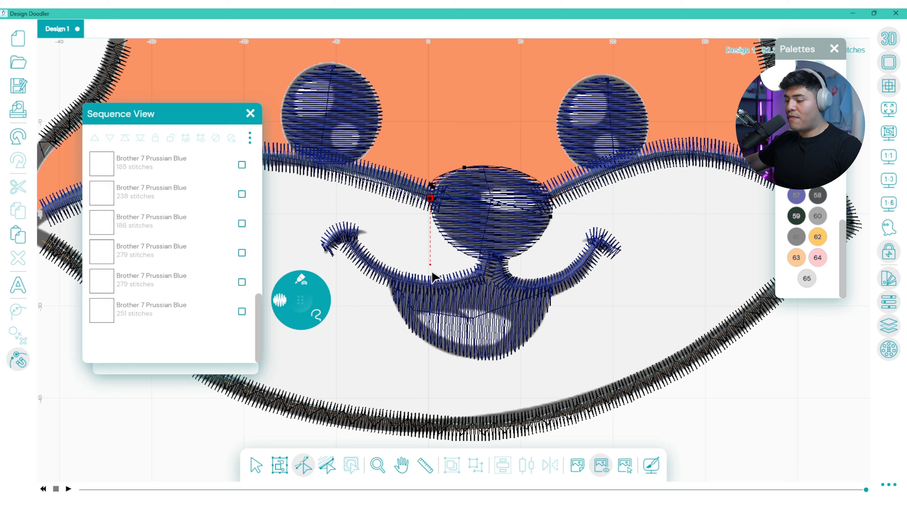
pyautogui.click(440, 258)
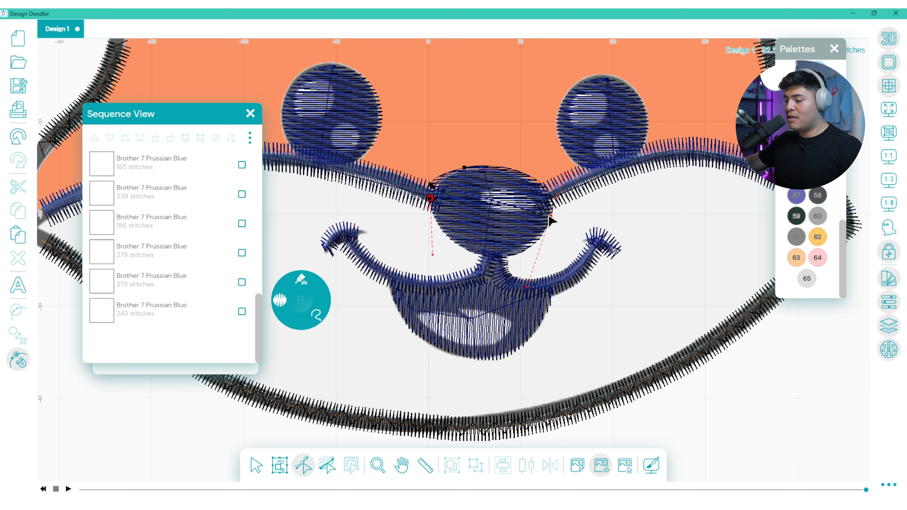
# Adjust the nose fill's stitch direction by placing the angle line's ends on opposite sides of the nose, nearly horizontal
pyautogui.click(326, 464)
pyautogui.click(477, 223)
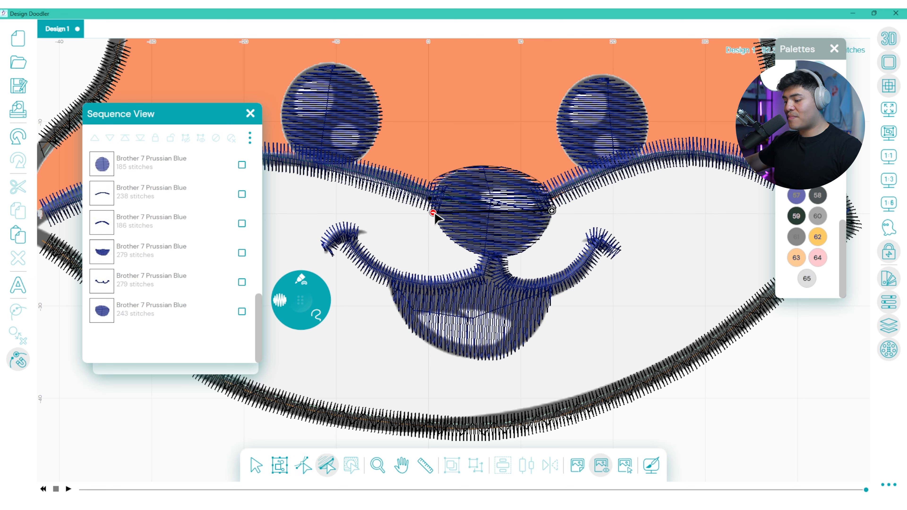
pyautogui.moveTo(433, 213); pyautogui.dragTo(462, 285)
pyautogui.moveTo(553, 210)
pyautogui.mouseDown()
pyautogui.moveTo(513, 154)
pyautogui.moveTo(555, 202)
pyautogui.mouseUp()
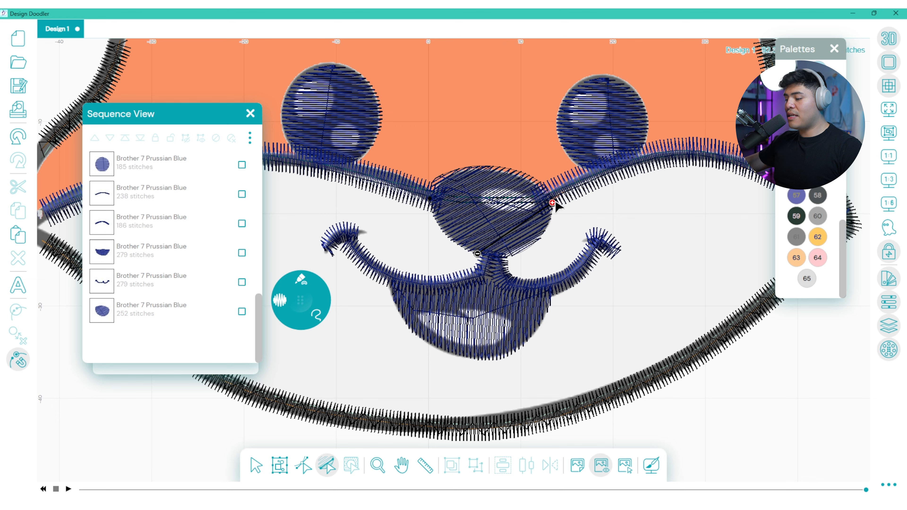
pyautogui.moveTo(478, 254); pyautogui.dragTo(373, 202)
pyautogui.scroll(-1, 503, 252)
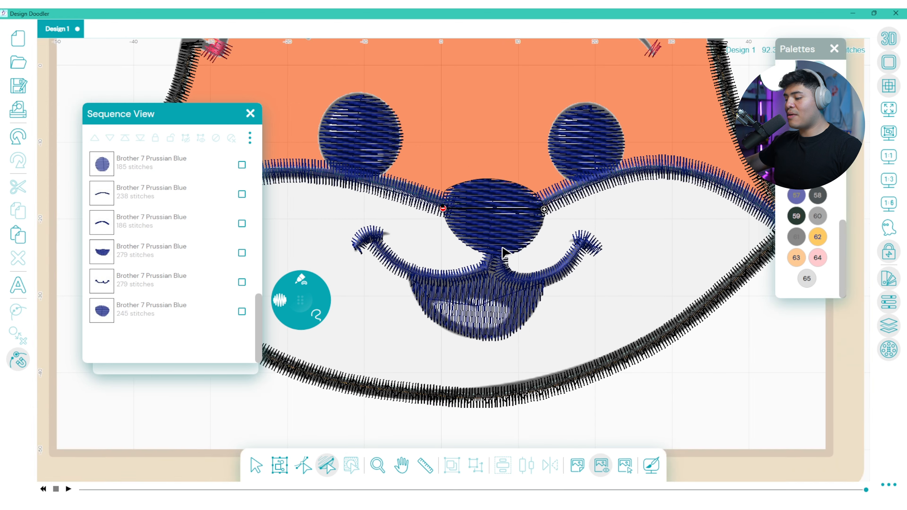
pyautogui.scroll(-2, 504, 252)
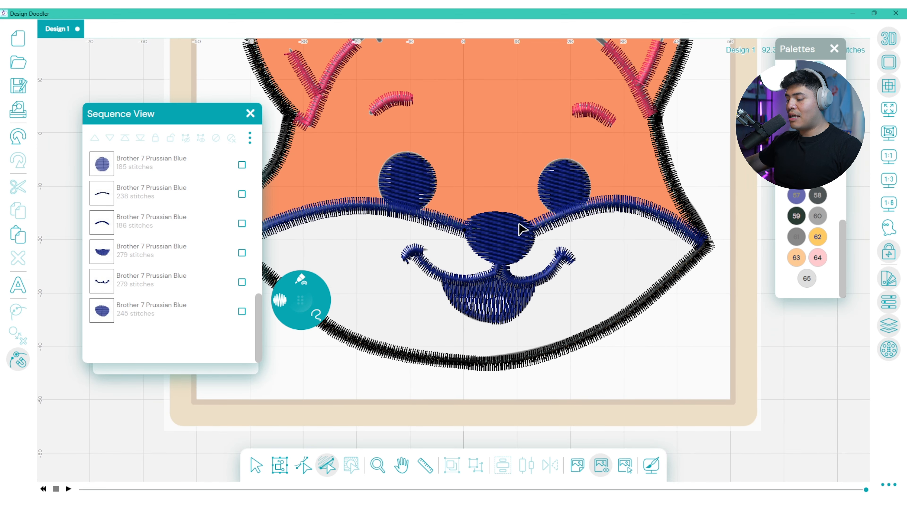
pyautogui.scroll(-3, 522, 229)
pyautogui.scroll(3, 494, 166)
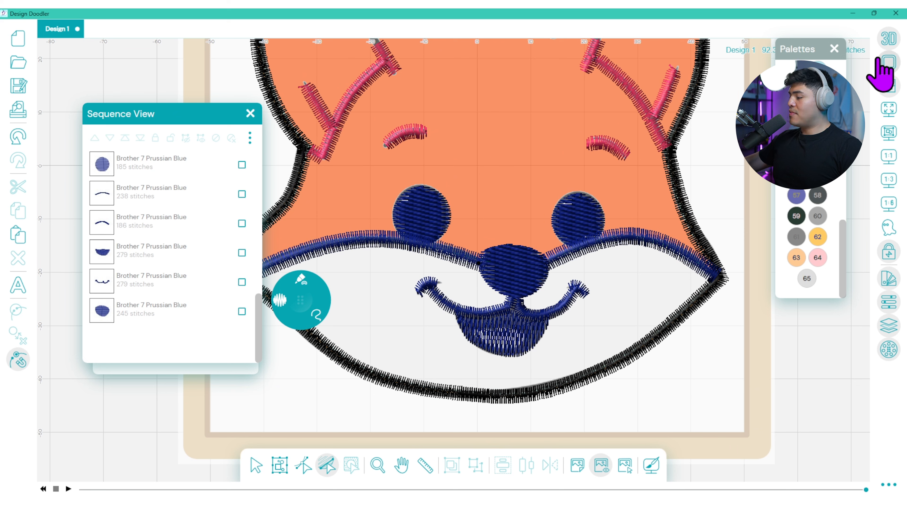
# Select both eye fills, the open-mouth fill and the nose fill together, leaving the muzzle and mouth lines unselected
pyautogui.click(255, 464)
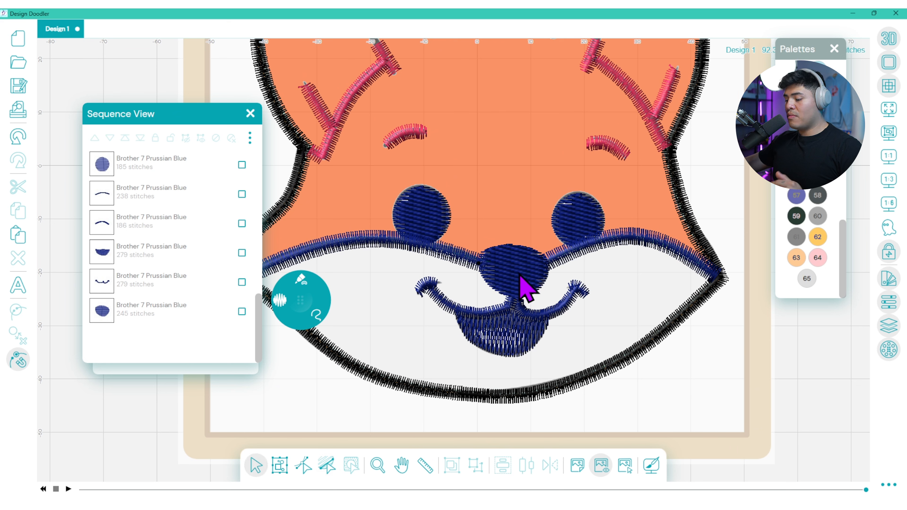
pyautogui.click(404, 223)
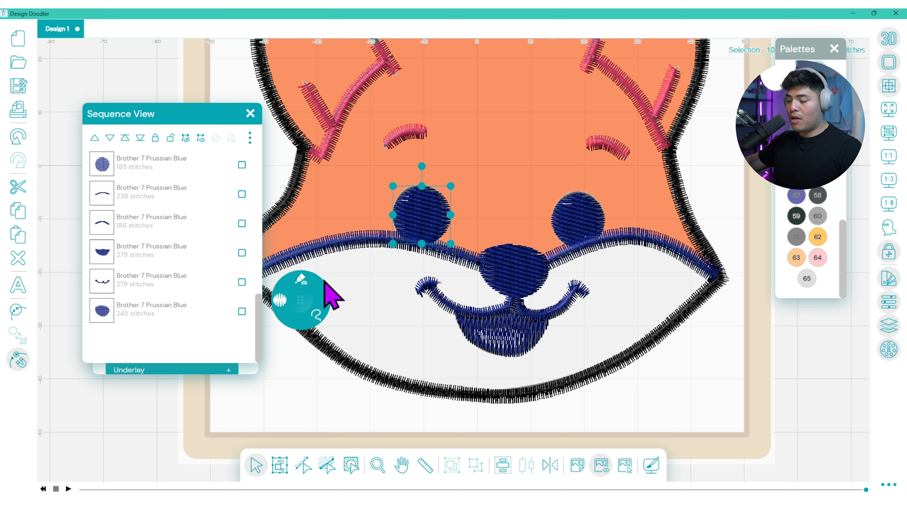
pyautogui.click(480, 188)
pyautogui.click(441, 212)
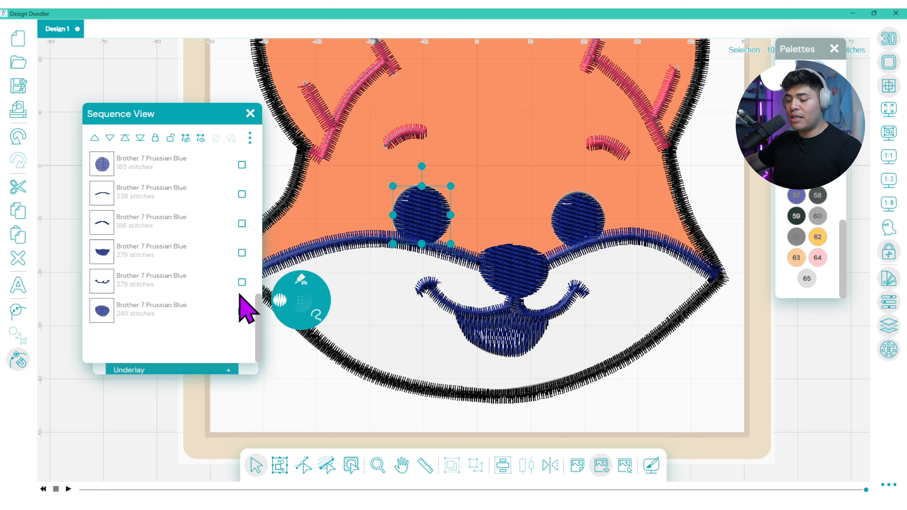
pyautogui.scroll(4, 260, 296)
pyautogui.scroll(-2, 260, 305)
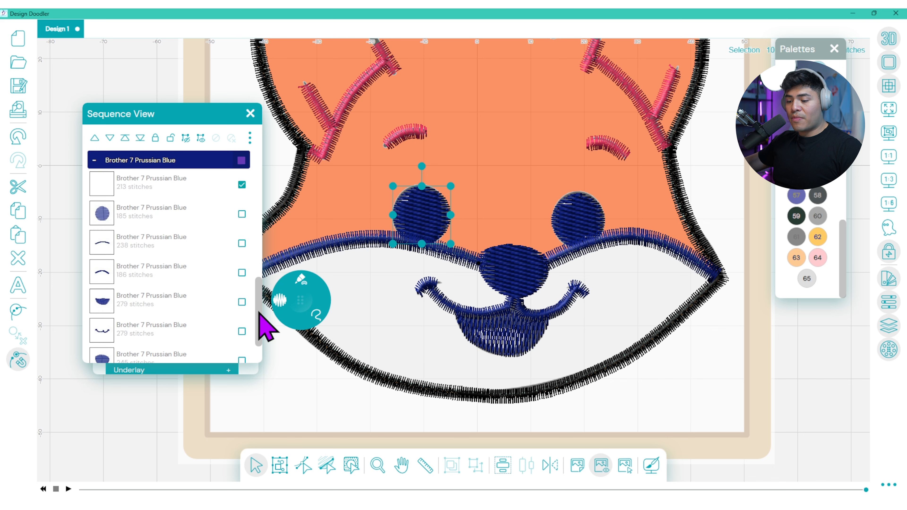
pyautogui.click(241, 214)
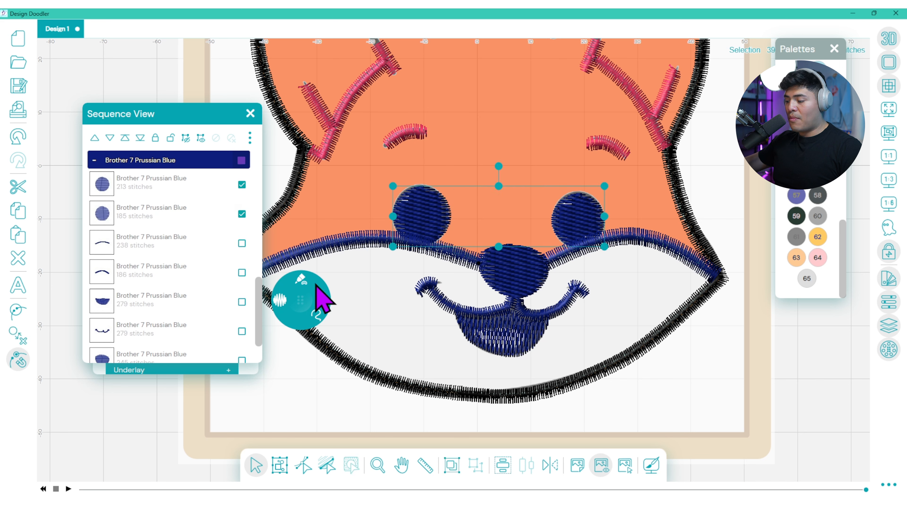
pyautogui.scroll(-2, 255, 304)
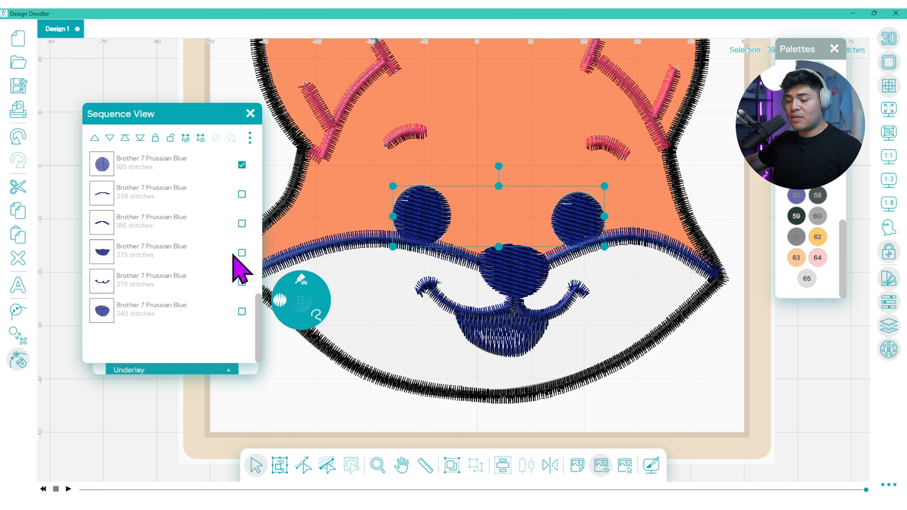
pyautogui.click(242, 253)
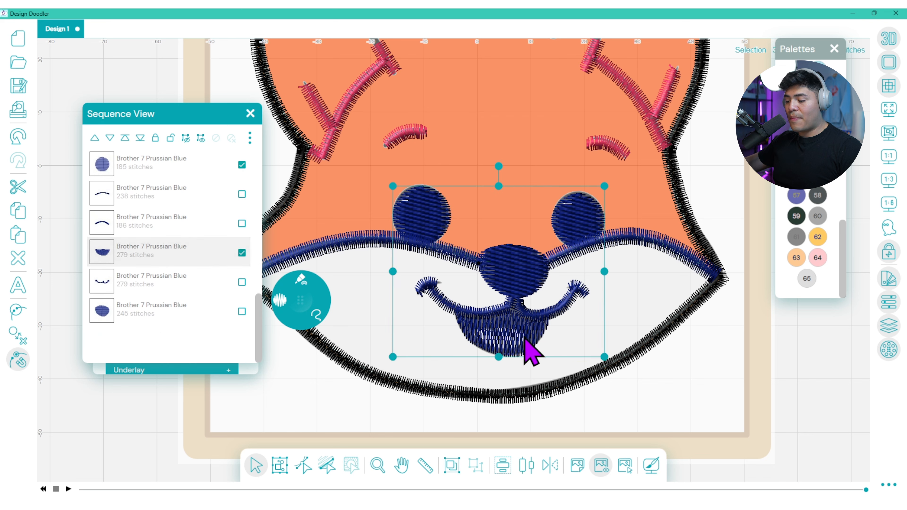
pyautogui.click(241, 311)
# Give the selected fills a Perpendicular underlay with a density of about 3.1 mm, and deselect them
pyautogui.moveTo(152, 114); pyautogui.dragTo(374, 107)
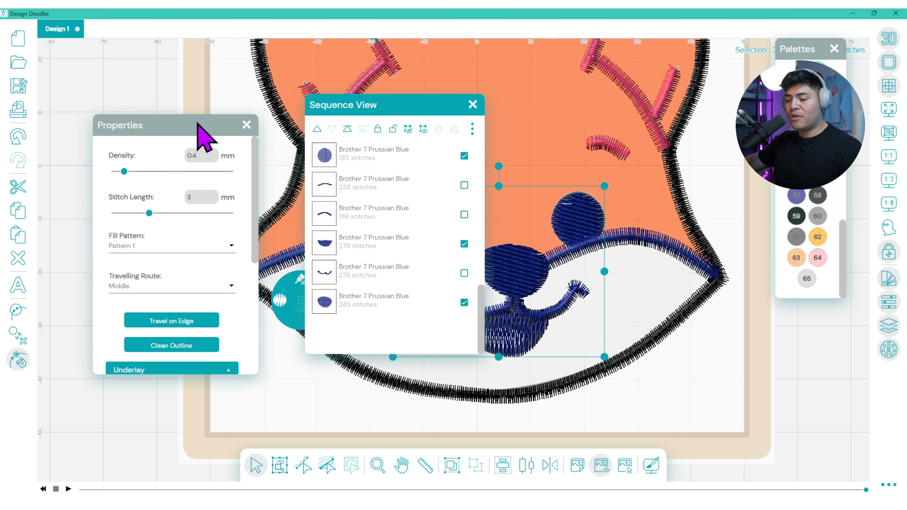
pyautogui.moveTo(197, 123); pyautogui.dragTo(721, 129)
pyautogui.scroll(-2, 756, 271)
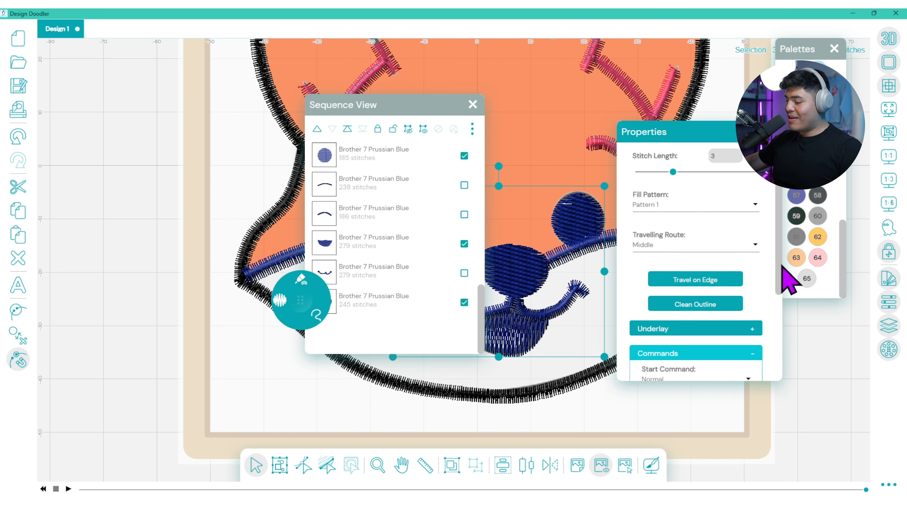
pyautogui.moveTo(782, 268); pyautogui.dragTo(778, 320)
pyautogui.click(744, 221)
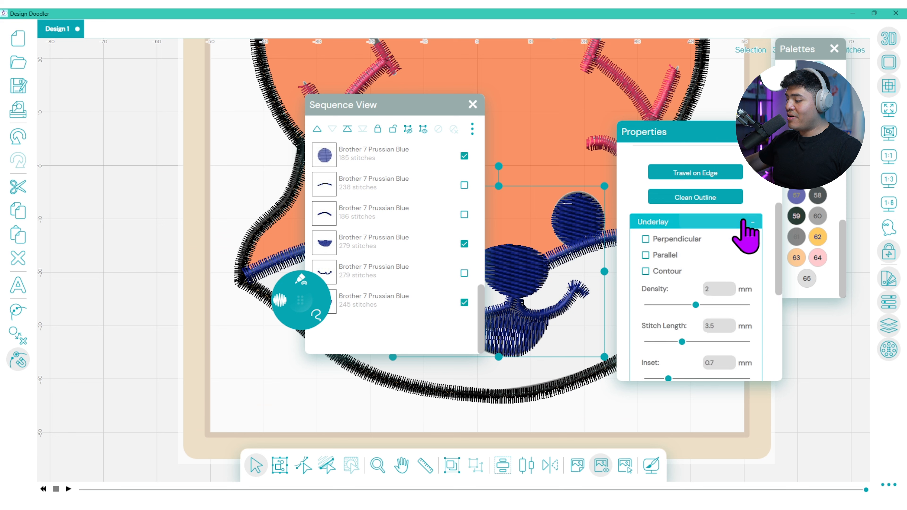
pyautogui.click(676, 239)
pyautogui.moveTo(695, 304); pyautogui.dragTo(723, 305)
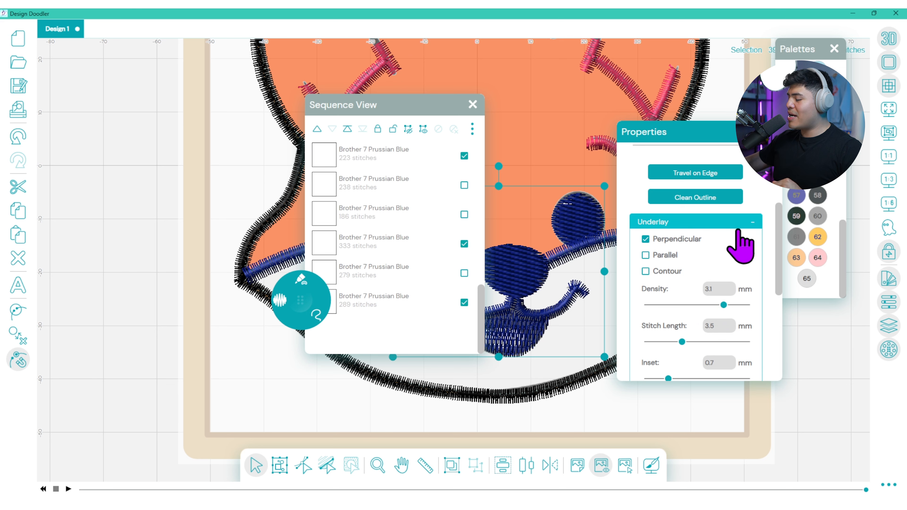
pyautogui.click(770, 131)
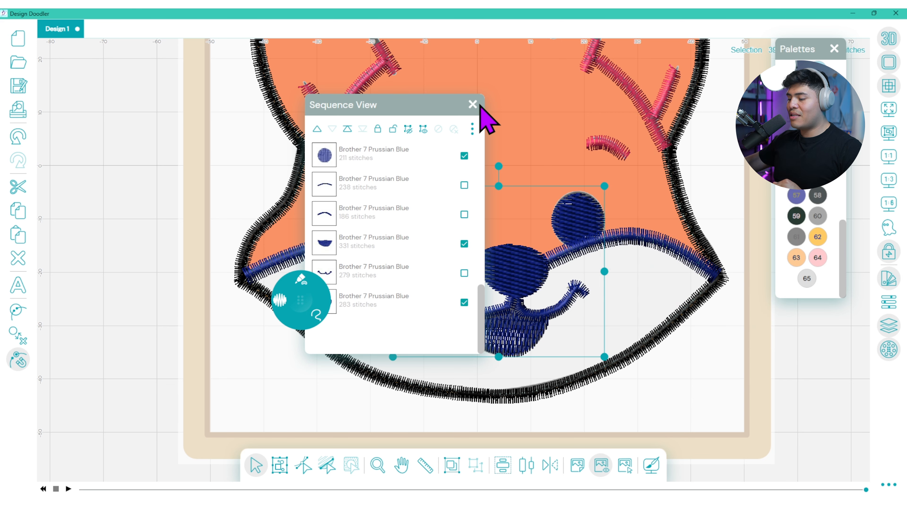
pyautogui.click(472, 104)
pyautogui.press('Escape')
# Check the whole fox design with the background image hidden, and show the image again
pyautogui.scroll(-3, 544, 149)
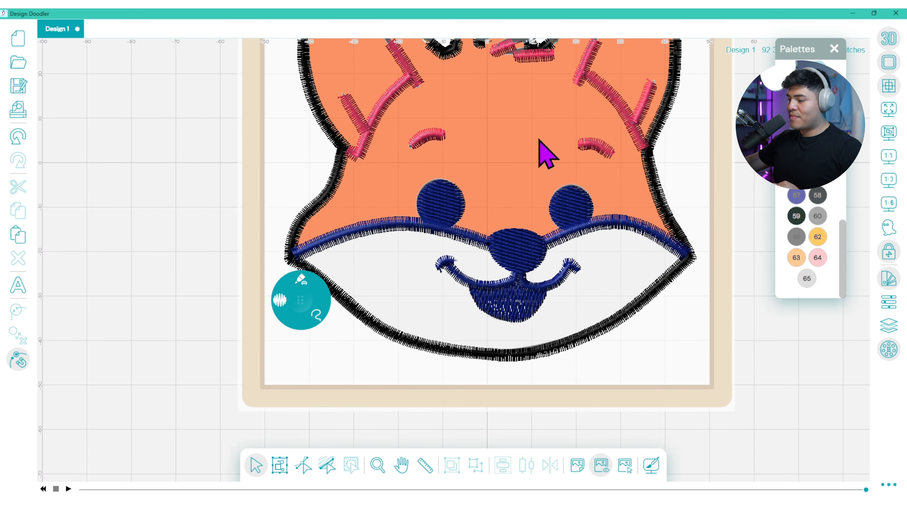
pyautogui.click(401, 464)
pyautogui.moveTo(554, 297); pyautogui.dragTo(556, 341)
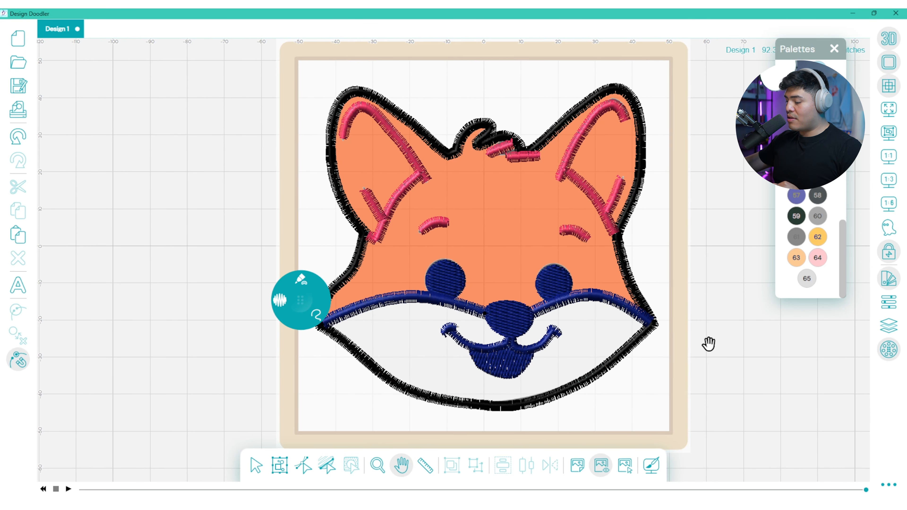
pyautogui.click(602, 465)
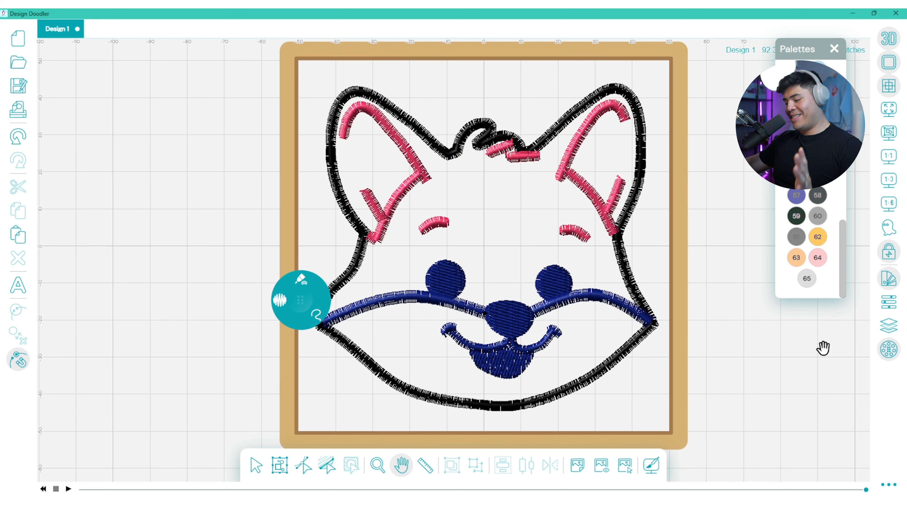
pyautogui.click(600, 464)
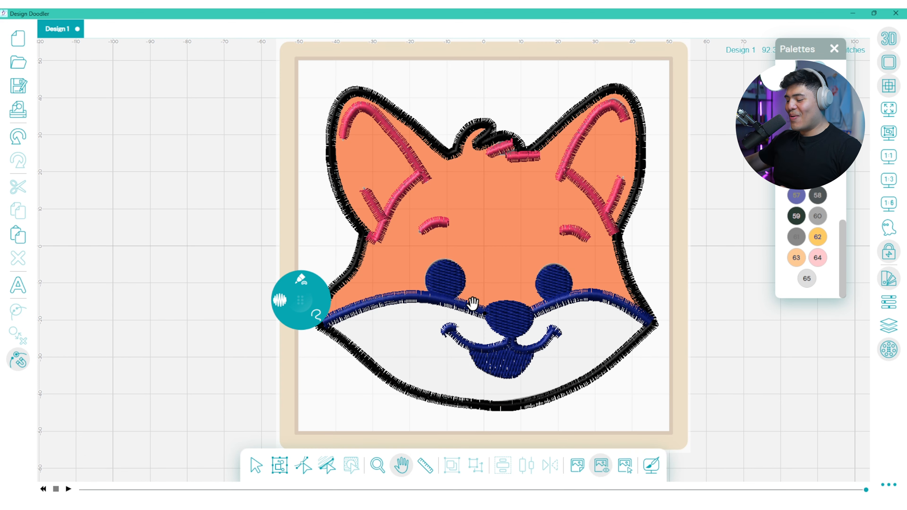
# Turn off the 3D stitch view to expose the eye and nose highlights in the reference image
pyautogui.scroll(3, 470, 303)
pyautogui.moveTo(803, 50); pyautogui.dragTo(770, 73)
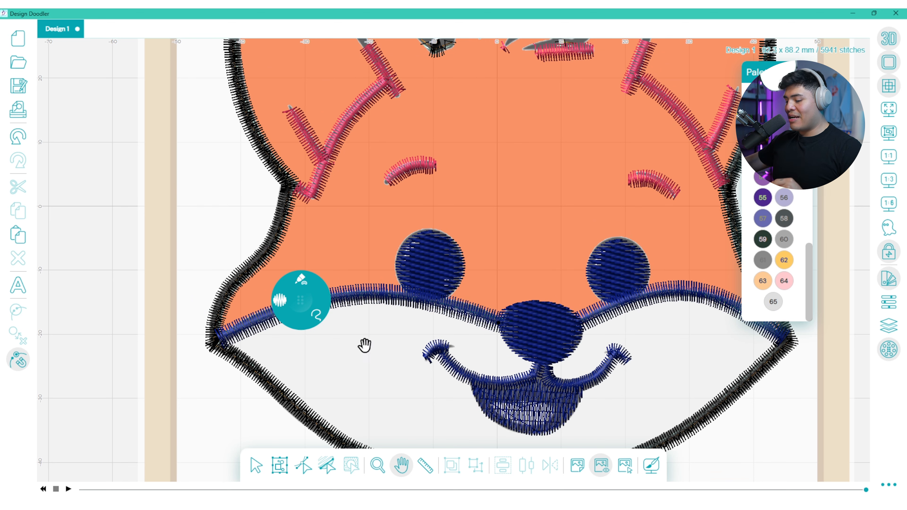
pyautogui.moveTo(296, 301); pyautogui.dragTo(327, 259)
pyautogui.scroll(5, 445, 289)
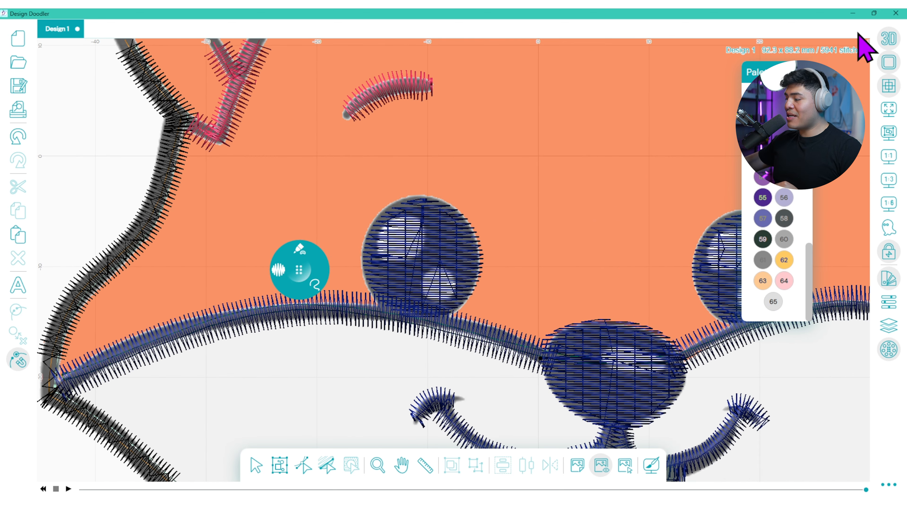
pyautogui.click(888, 38)
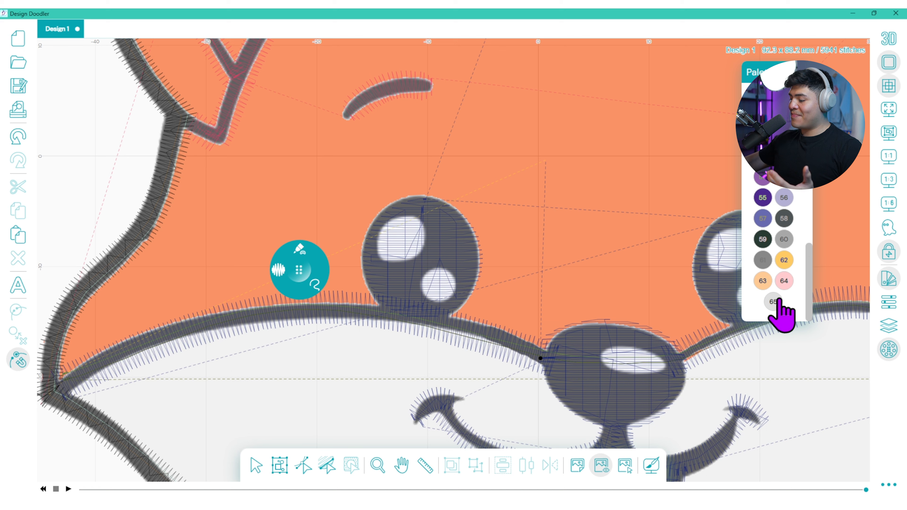
# Draw circular fills over the large and small highlights of the fox's left-hand eye with the circle shape in thread colour 65
pyautogui.moveTo(299, 269); pyautogui.dragTo(306, 222)
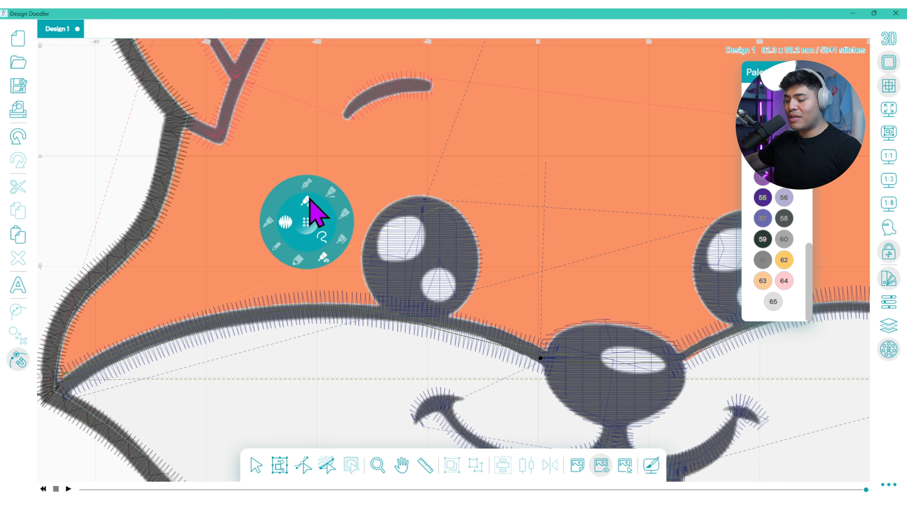
pyautogui.click(322, 258)
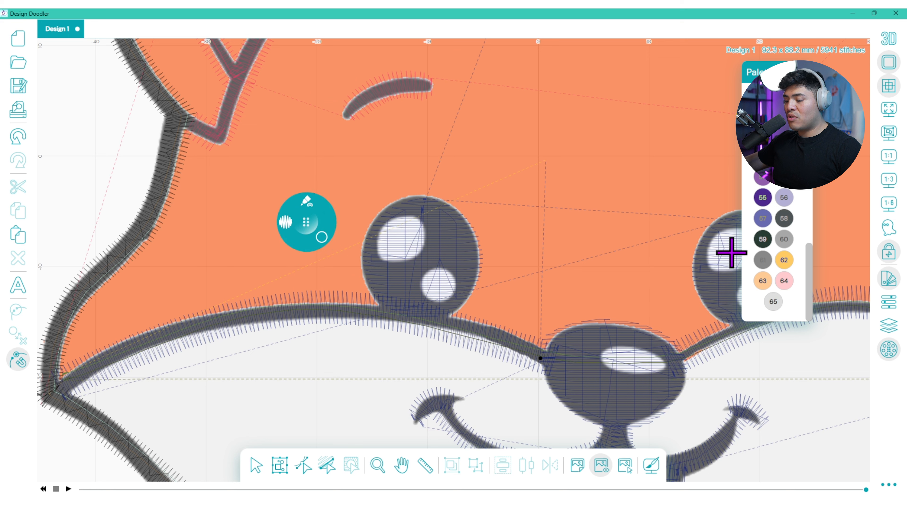
pyautogui.click(773, 302)
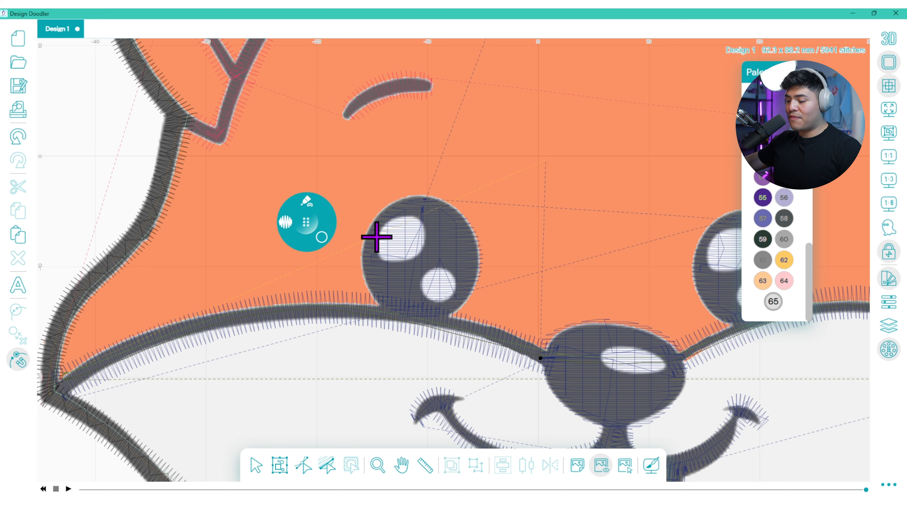
pyautogui.moveTo(376, 237); pyautogui.dragTo(412, 236)
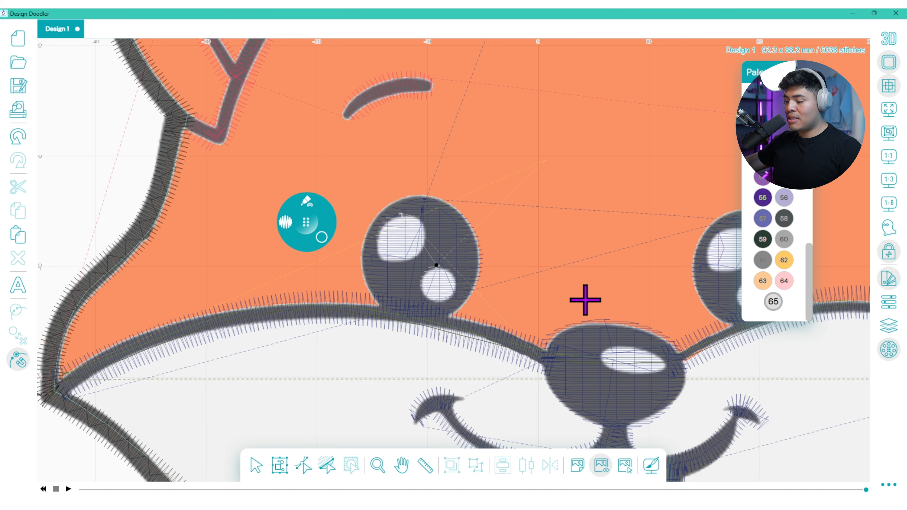
# Draw matching circular fills over the large and small highlights of the right-hand eye
pyautogui.scroll(-3, 642, 283)
pyautogui.click(708, 266)
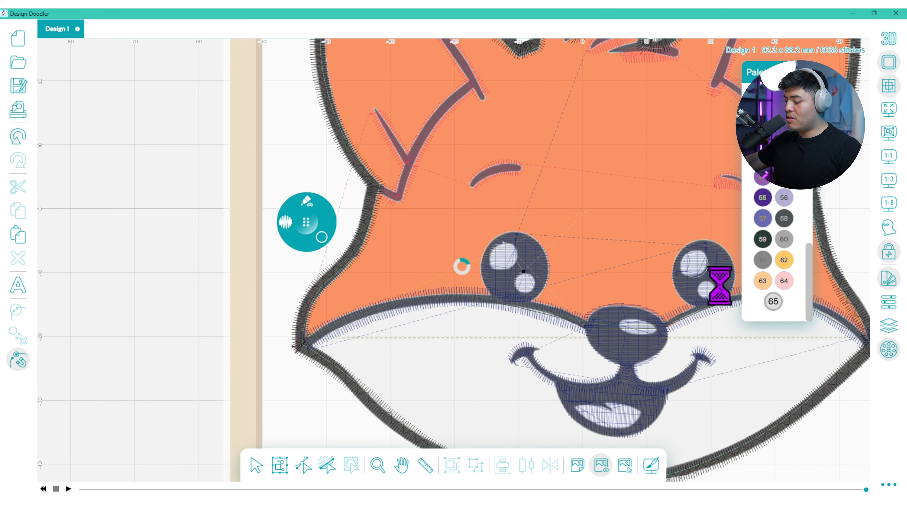
pyautogui.click(716, 290)
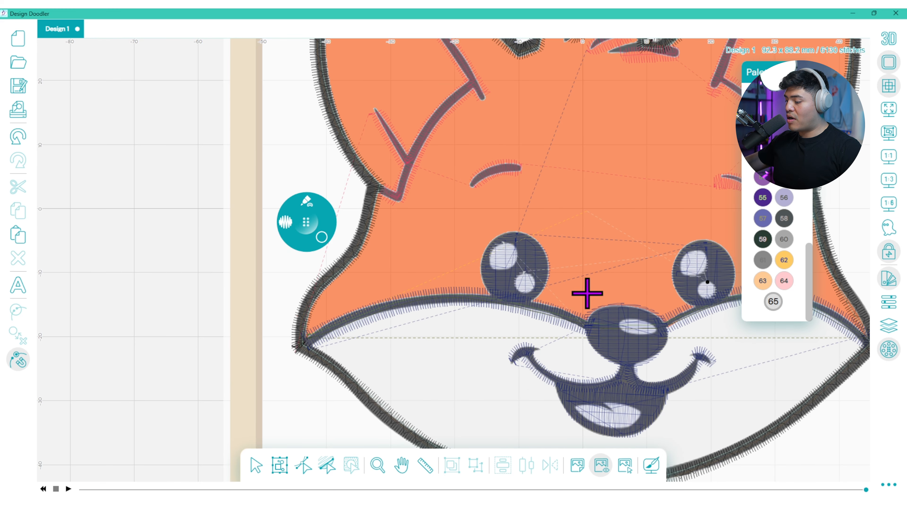
# Draw a freehand closed fill around the white highlight on the fox's nose in thread colour 65
pyautogui.scroll(5, 664, 356)
pyautogui.click(319, 239)
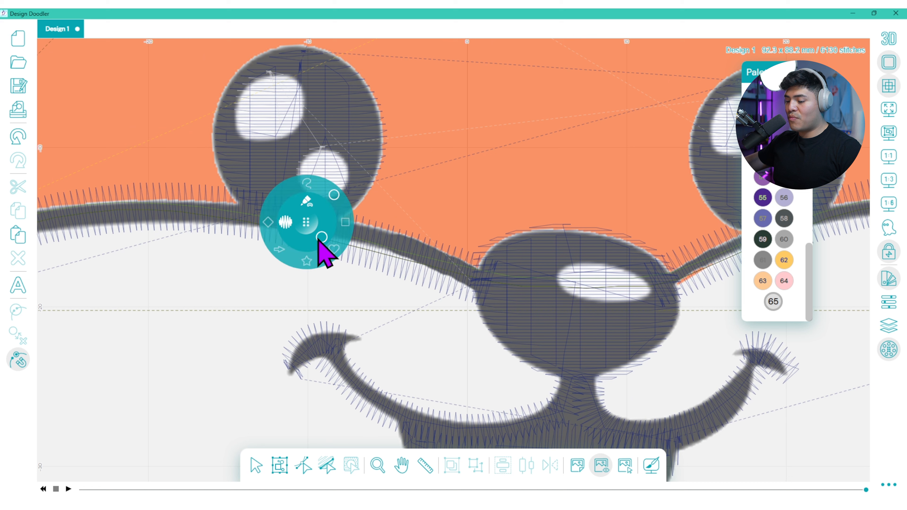
pyautogui.click(306, 185)
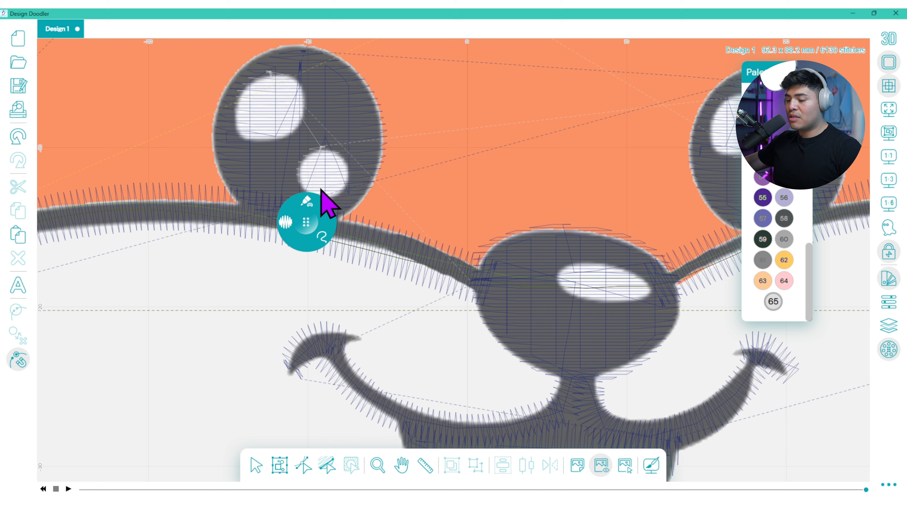
pyautogui.moveTo(604, 263); pyautogui.dragTo(562, 266)
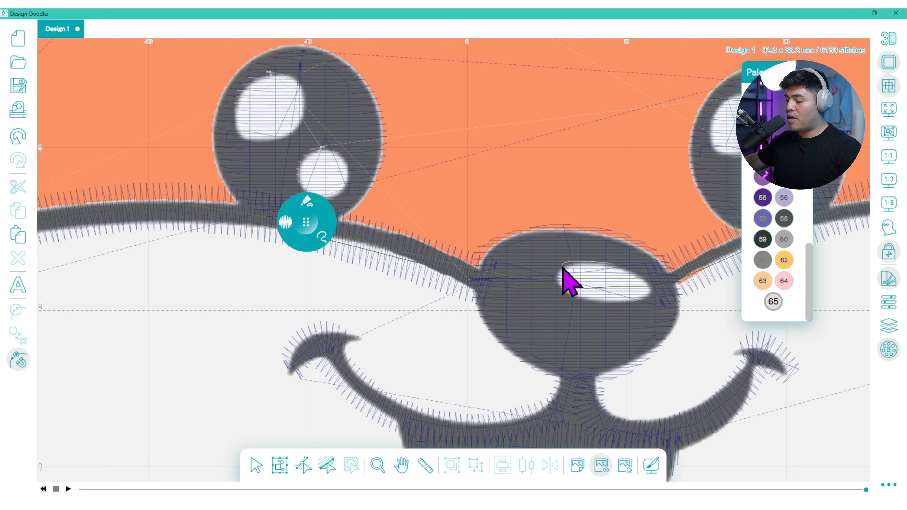
pyautogui.moveTo(656, 295); pyautogui.dragTo(616, 264)
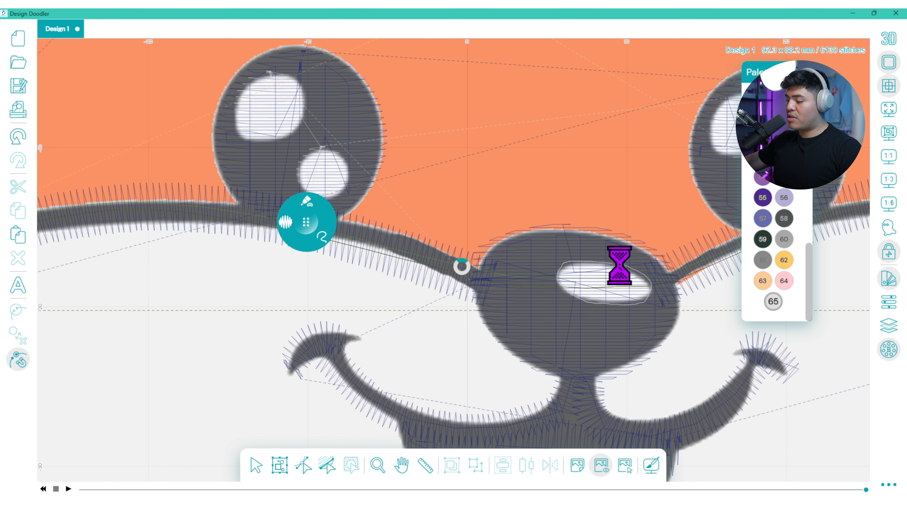
pyautogui.scroll(-3, 590, 252)
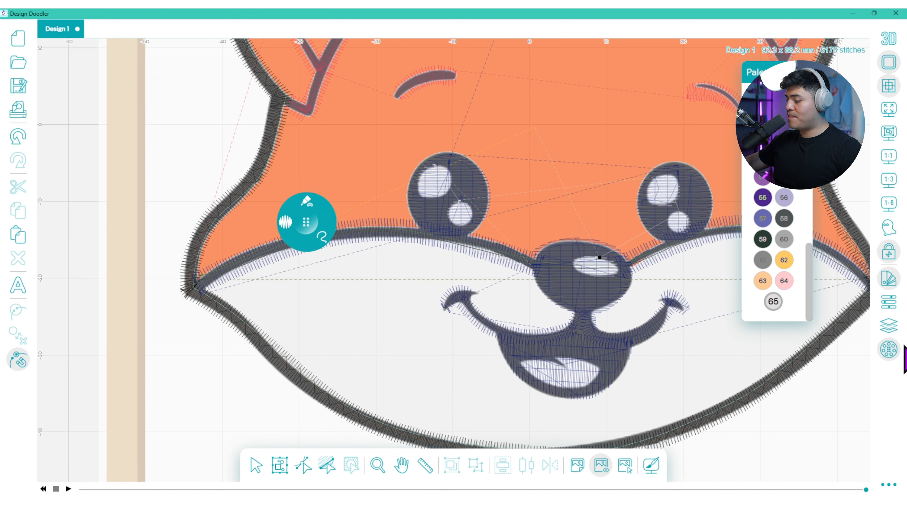
# Trace the white highlight inside the fox's mouth with a freehand closed fill in thread colour 65
pyautogui.scroll(4, 597, 411)
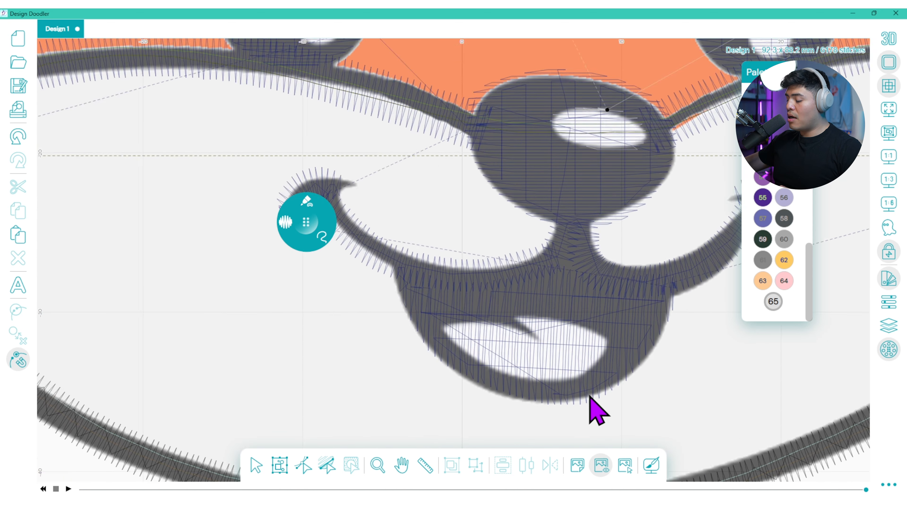
pyautogui.moveTo(504, 292); pyautogui.dragTo(593, 313)
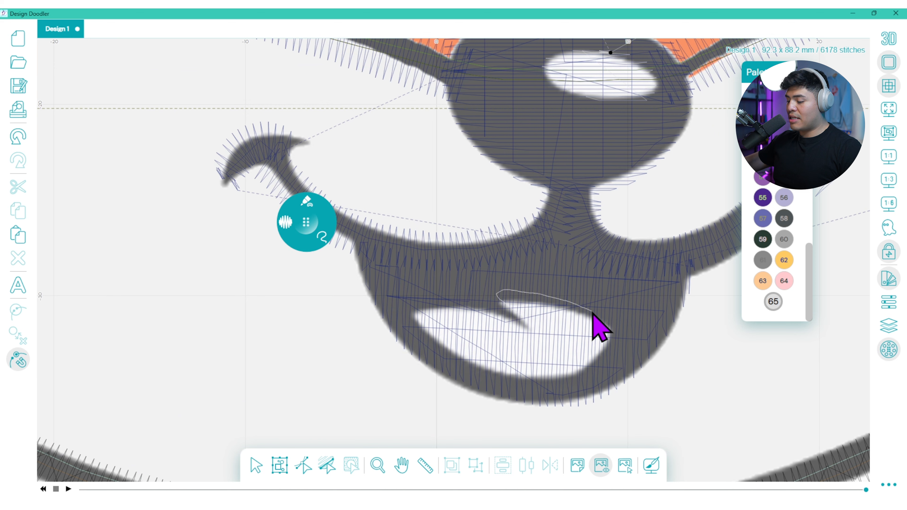
pyautogui.moveTo(531, 383)
pyautogui.mouseDown()
pyautogui.moveTo(485, 375)
pyautogui.moveTo(451, 356)
pyautogui.mouseUp()
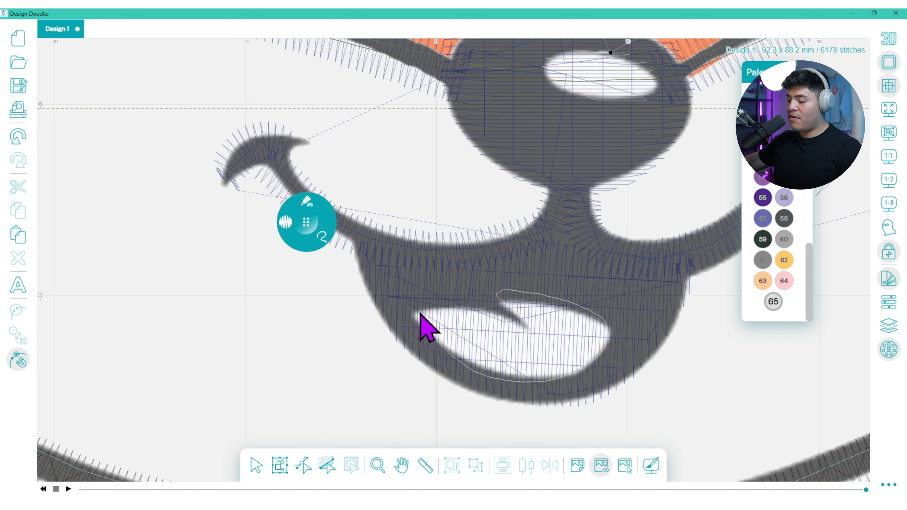
pyautogui.moveTo(421, 313)
pyautogui.mouseDown()
pyautogui.moveTo(445, 298)
pyautogui.moveTo(464, 305)
pyautogui.mouseUp()
pyautogui.scroll(-4, 461, 314)
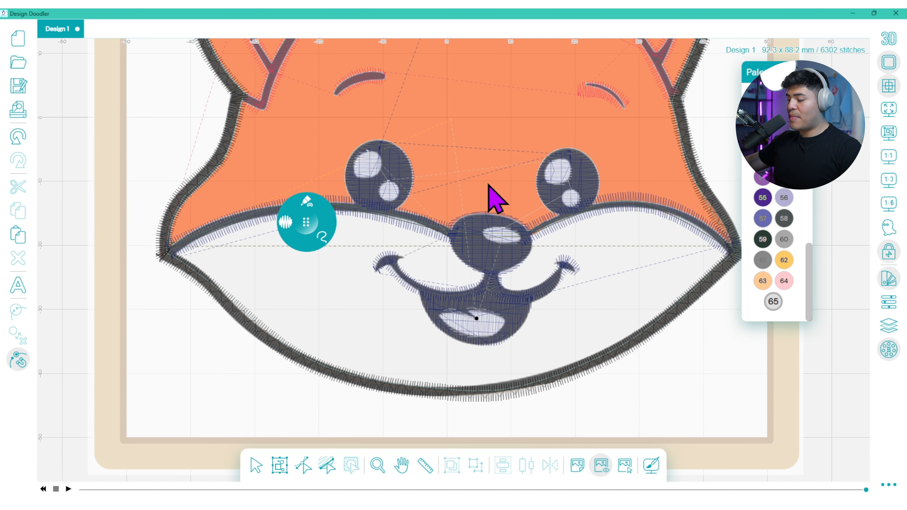
# Turn on the 3D stitch view to check the finished highlights on the face
pyautogui.scroll(2, 488, 184)
pyautogui.scroll(-3, 558, 229)
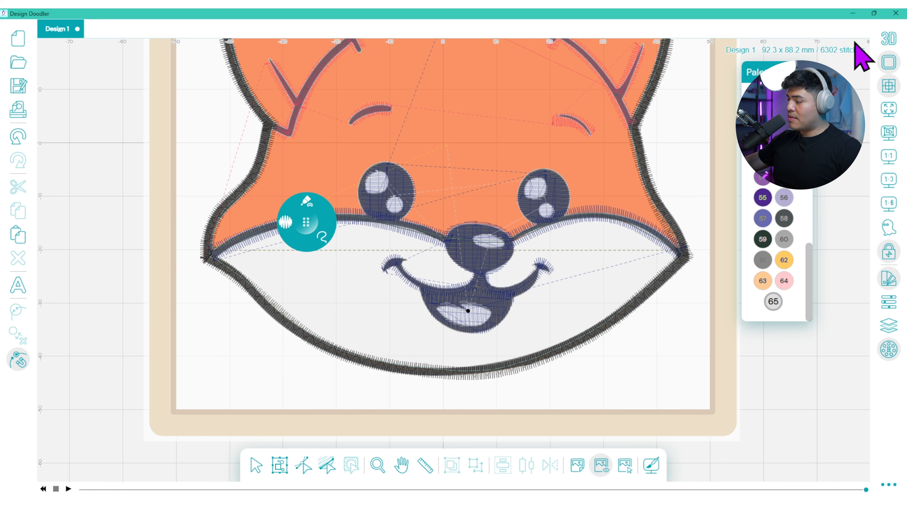
pyautogui.click(888, 39)
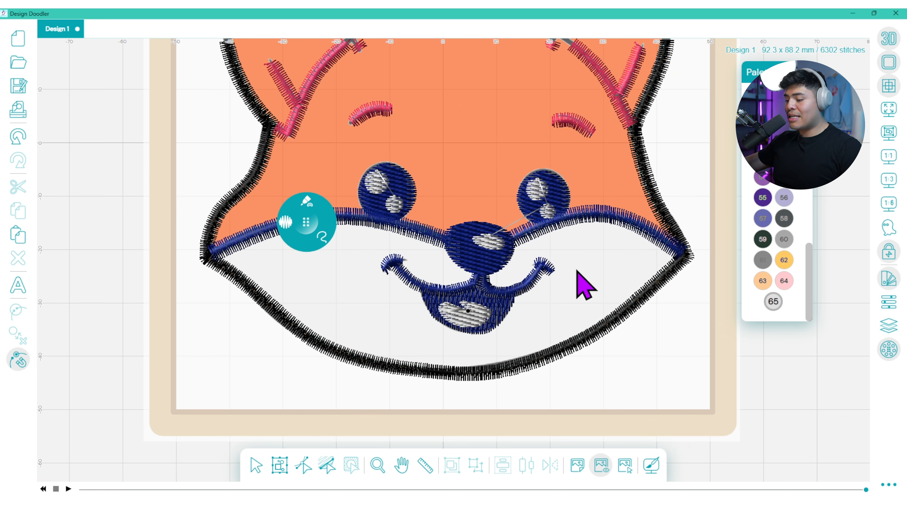
# Select all highlight objects in the Brother 103 thread group and set their fill pattern to Satin
pyautogui.click(888, 324)
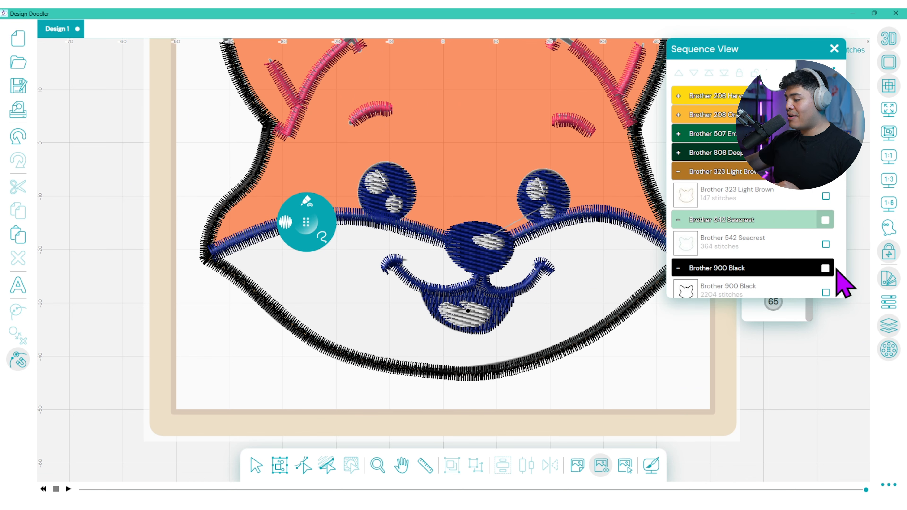
pyautogui.moveTo(842, 124); pyautogui.dragTo(854, 282)
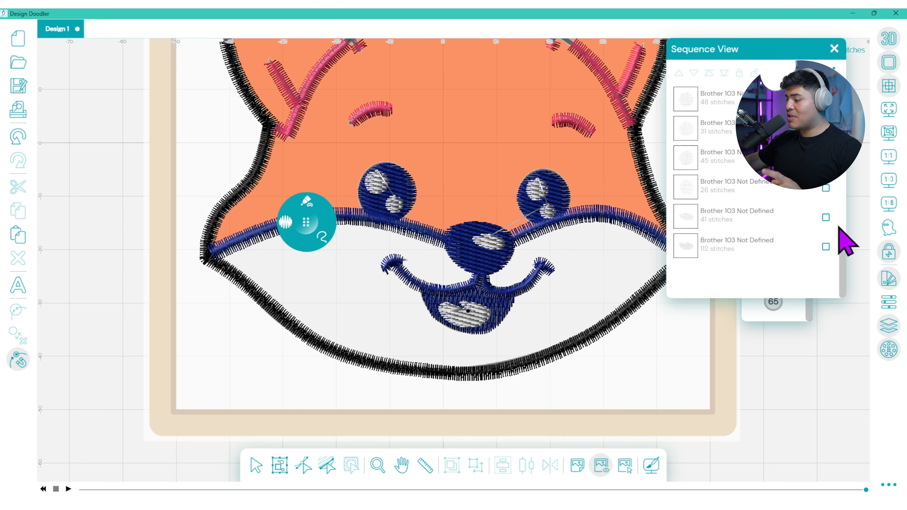
pyautogui.moveTo(846, 244); pyautogui.dragTo(850, 223)
pyautogui.click(825, 210)
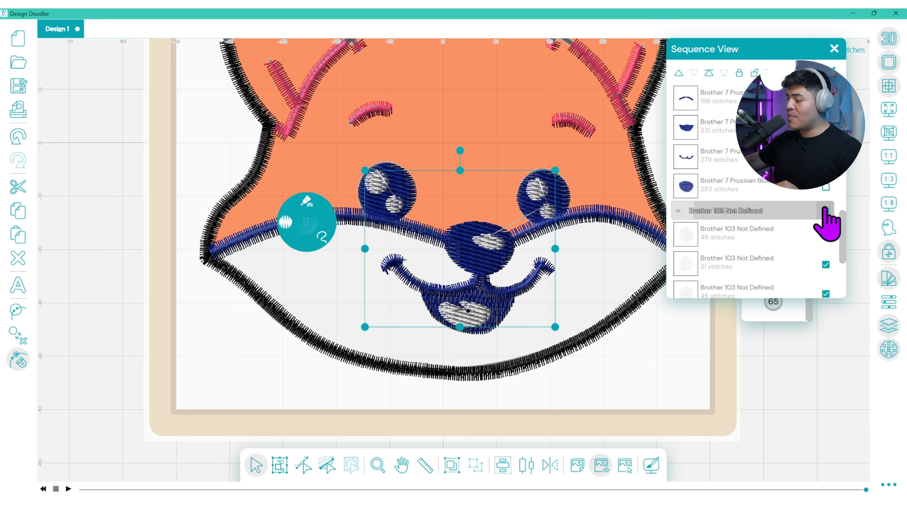
pyautogui.click(889, 322)
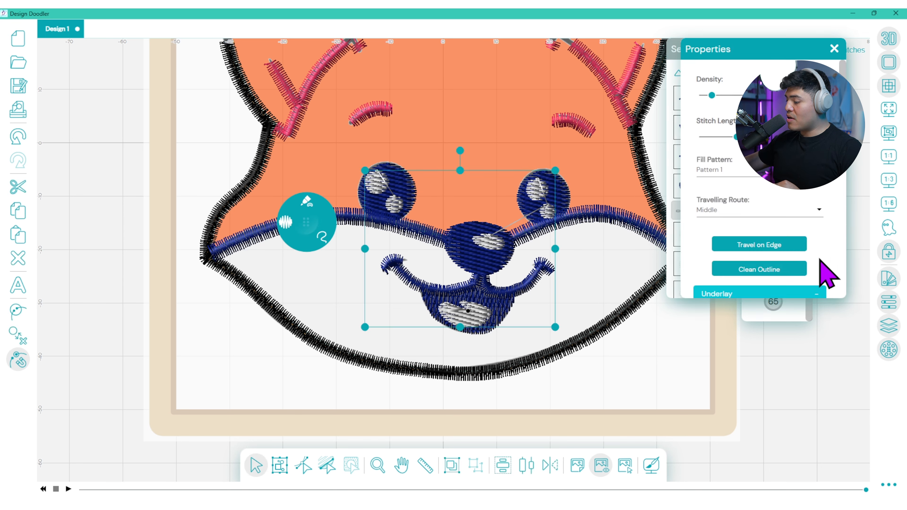
pyautogui.moveTo(757, 51); pyautogui.dragTo(566, 174)
pyautogui.scroll(-3, 652, 230)
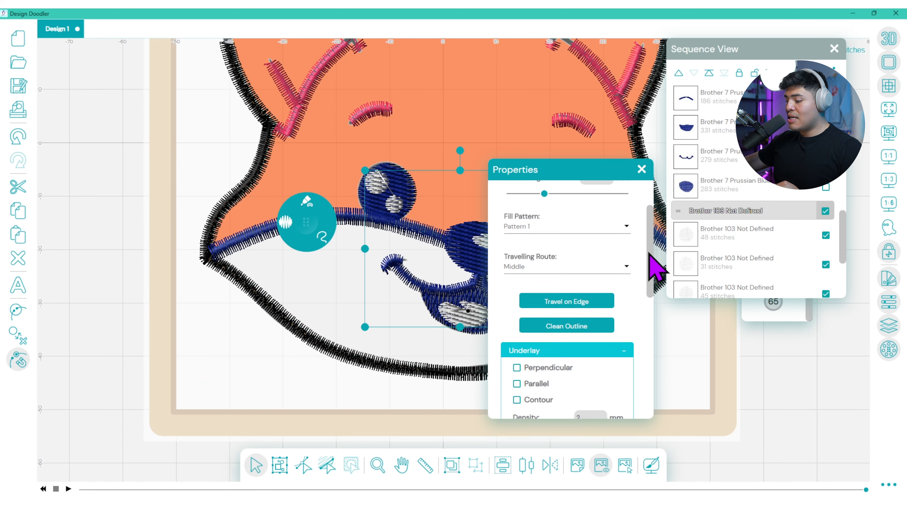
pyautogui.scroll(3, 651, 230)
pyautogui.click(569, 290)
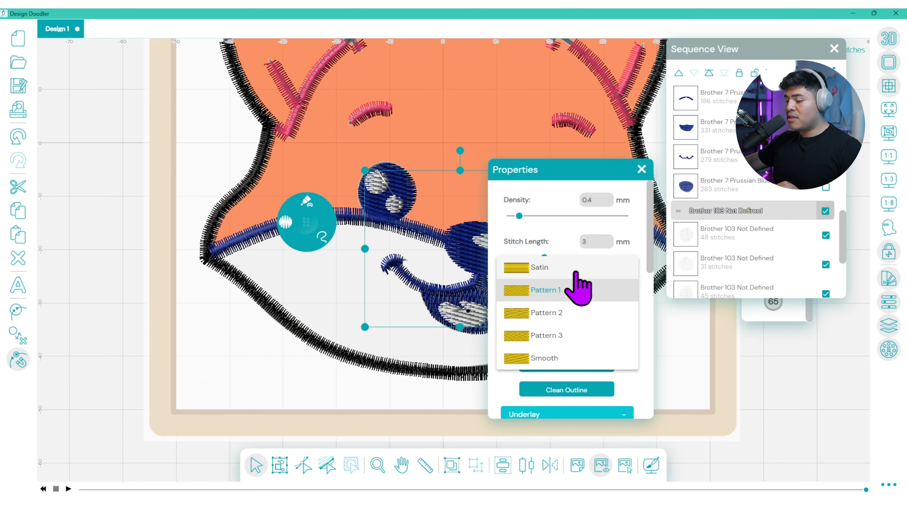
pyautogui.click(566, 291)
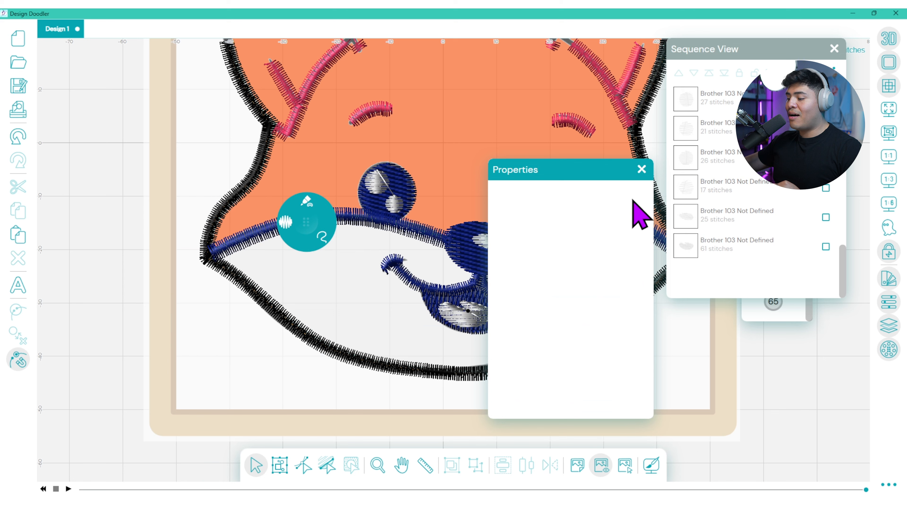
pyautogui.click(641, 170)
# Combine the large and small highlights of each eye into a single object per eye
pyautogui.click(826, 100)
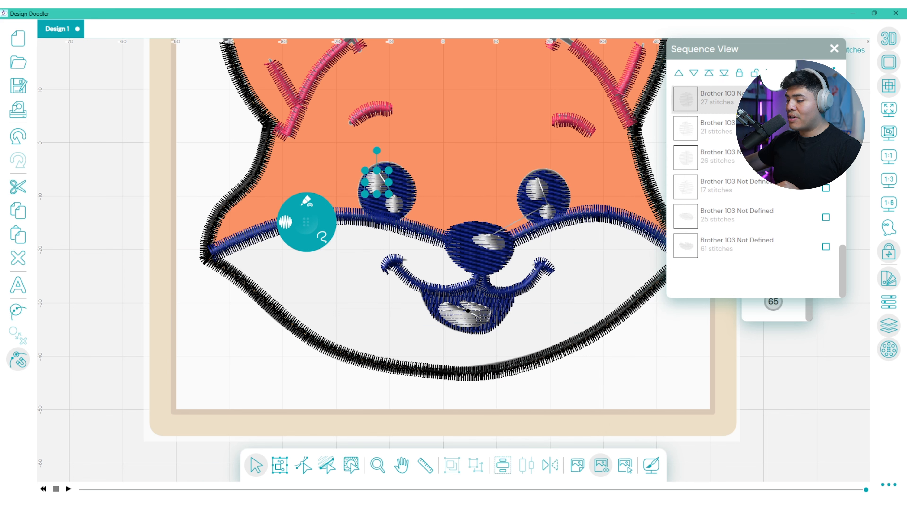
pyautogui.click(825, 129)
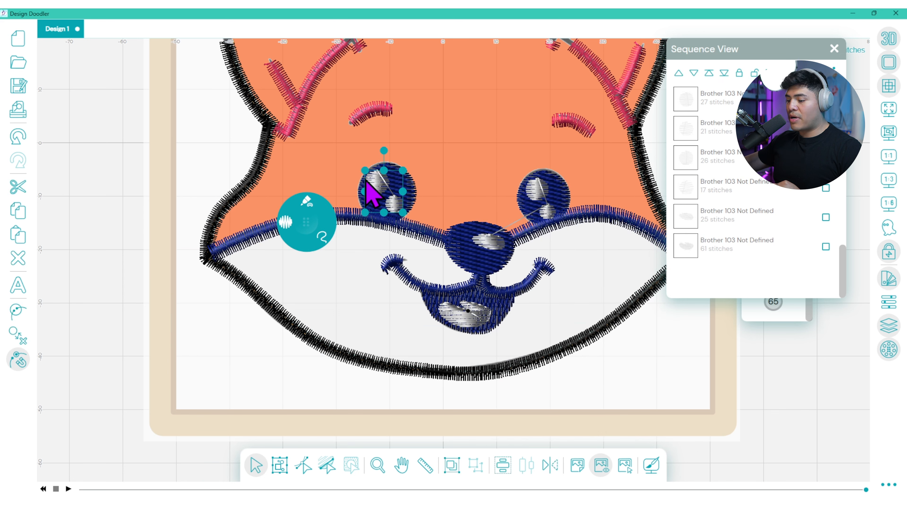
pyautogui.click(18, 358)
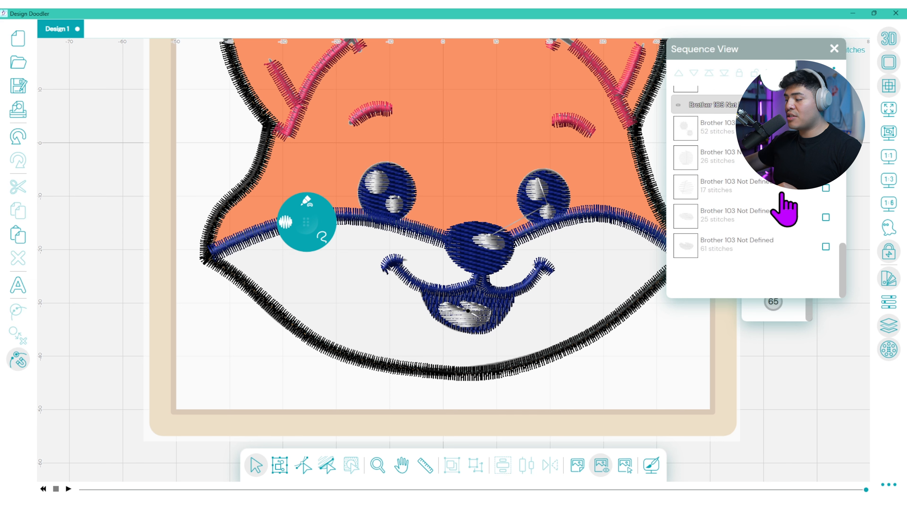
pyautogui.click(825, 188)
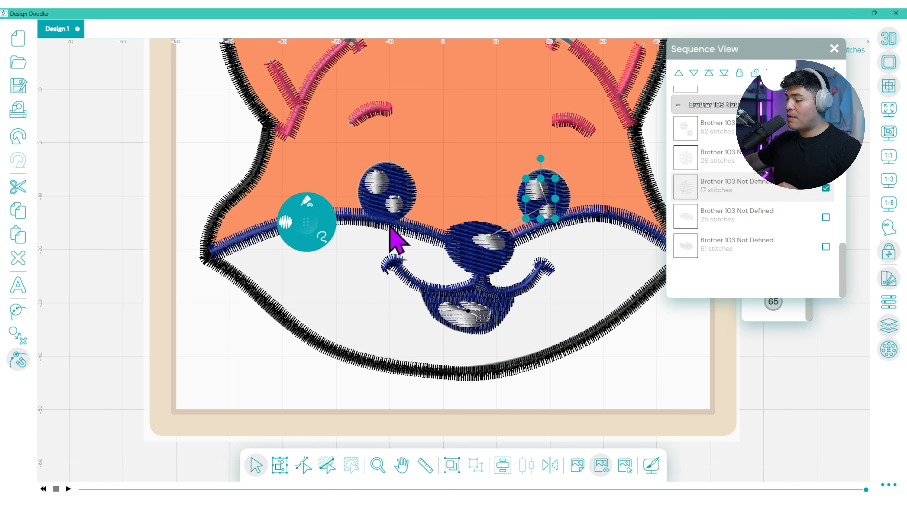
pyautogui.click(18, 335)
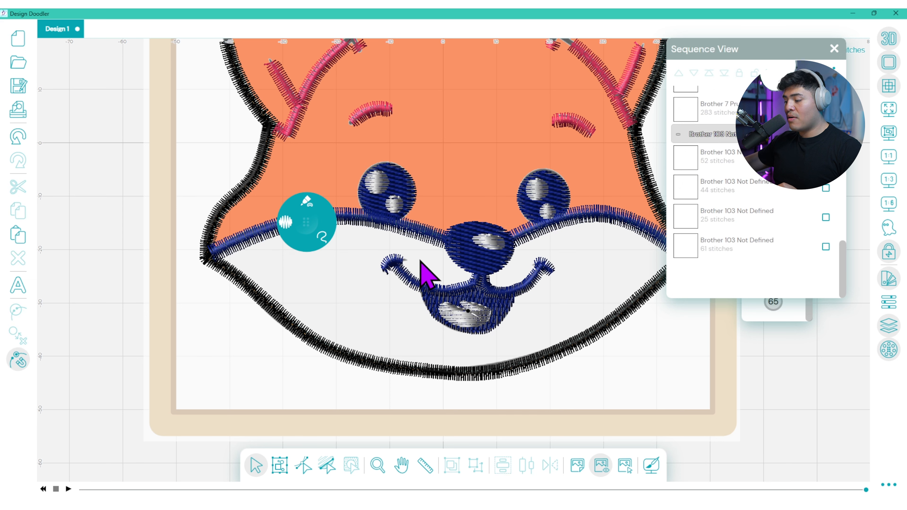
pyautogui.click(495, 252)
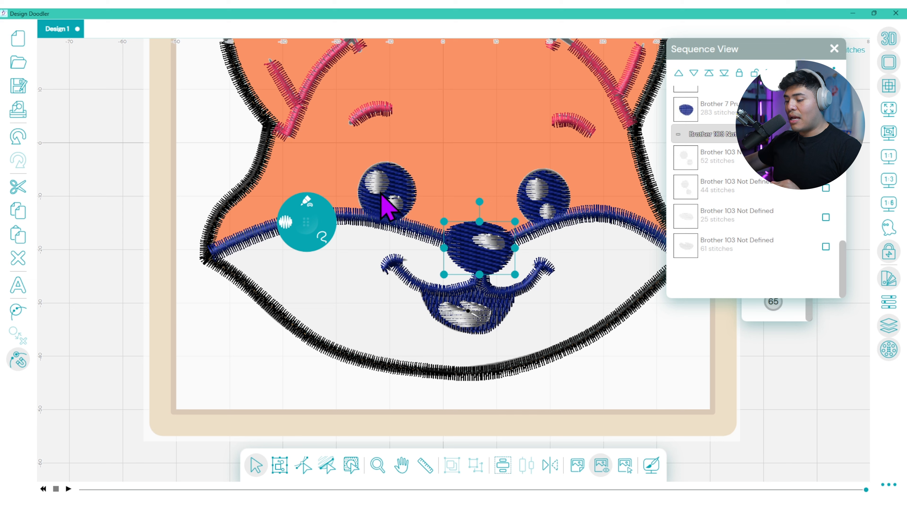
pyautogui.click(384, 199)
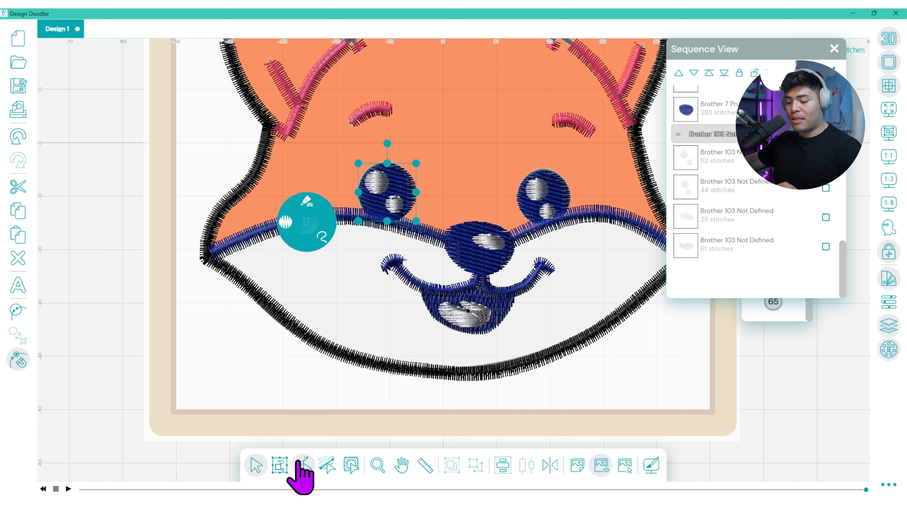
pyautogui.click(326, 464)
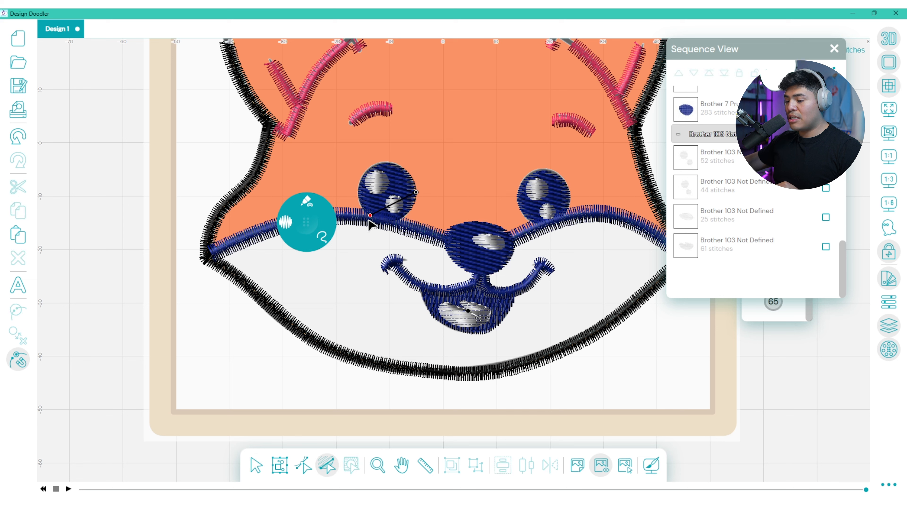
pyautogui.moveTo(369, 220); pyautogui.dragTo(391, 225)
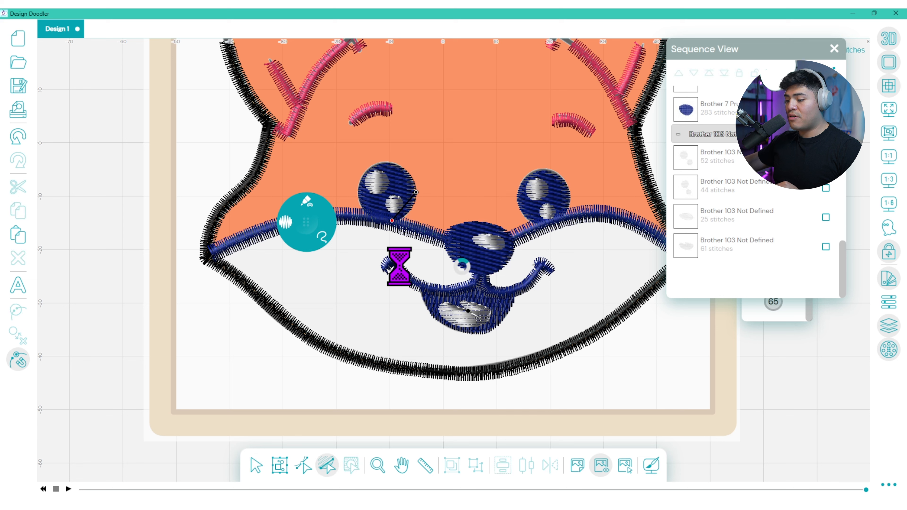
pyautogui.click(19, 140)
# Set the stitch angle line of the left-hand eye's combined highlights vertical, and adjust the stitch angle of the right-hand eye's highlights
pyautogui.click(731, 163)
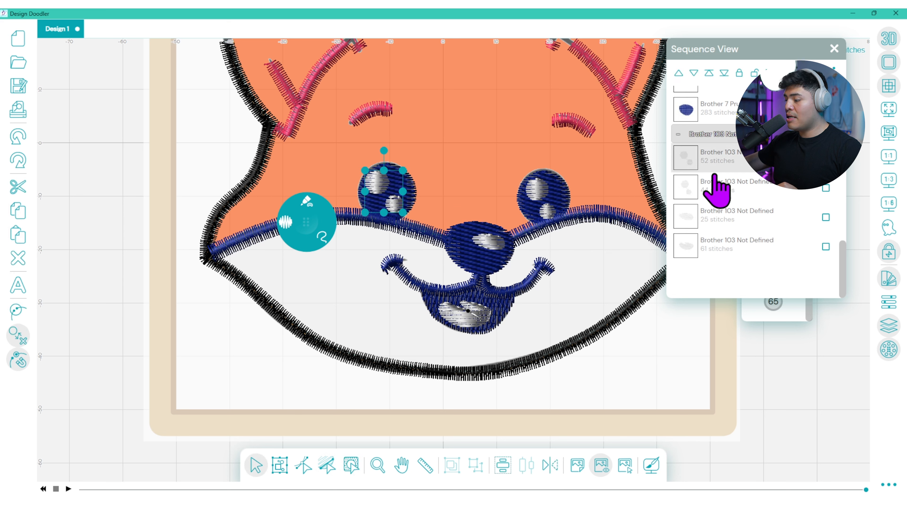
pyautogui.click(326, 465)
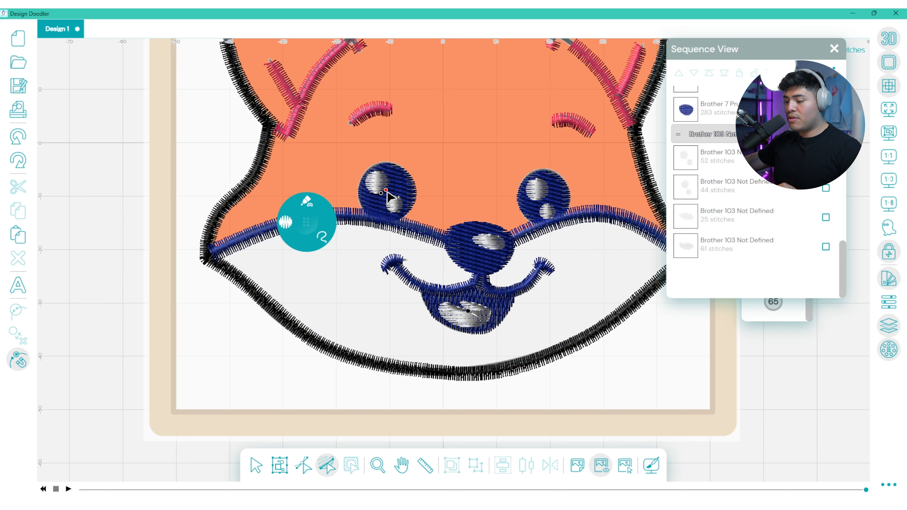
pyautogui.moveTo(394, 153); pyautogui.dragTo(392, 145)
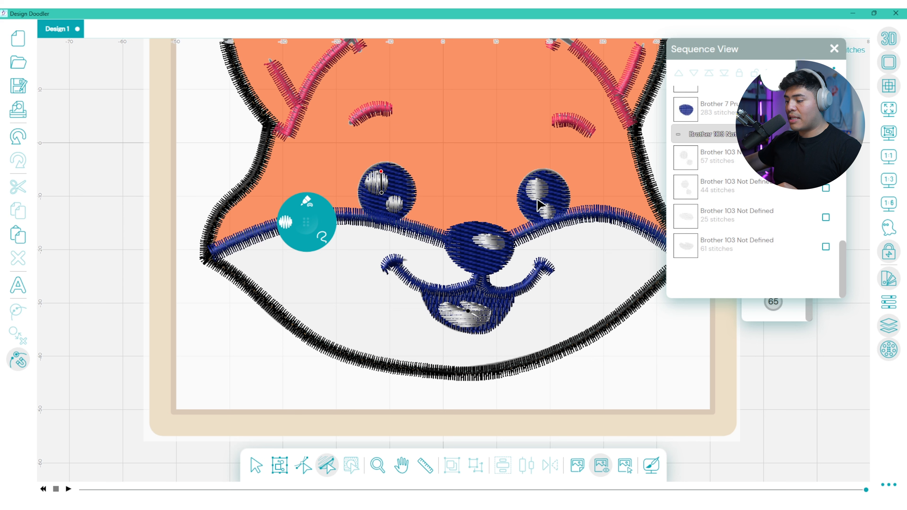
pyautogui.click(719, 193)
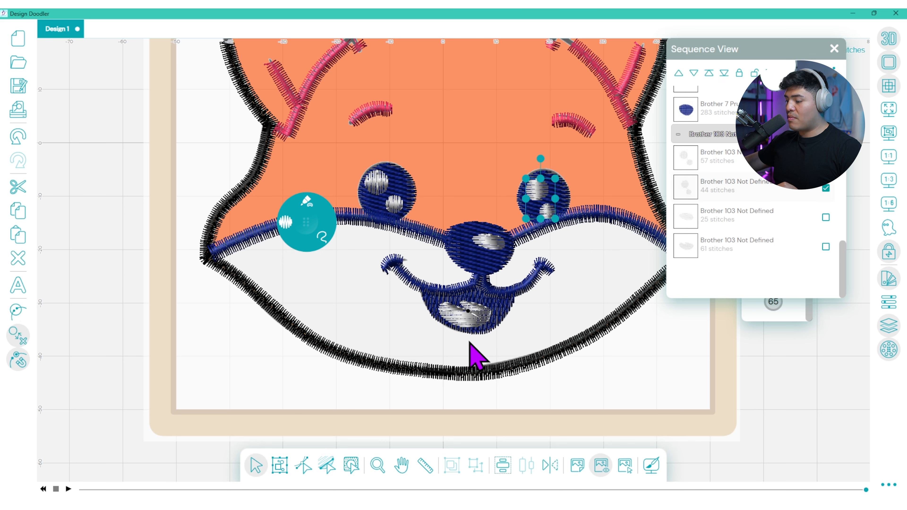
pyautogui.click(326, 464)
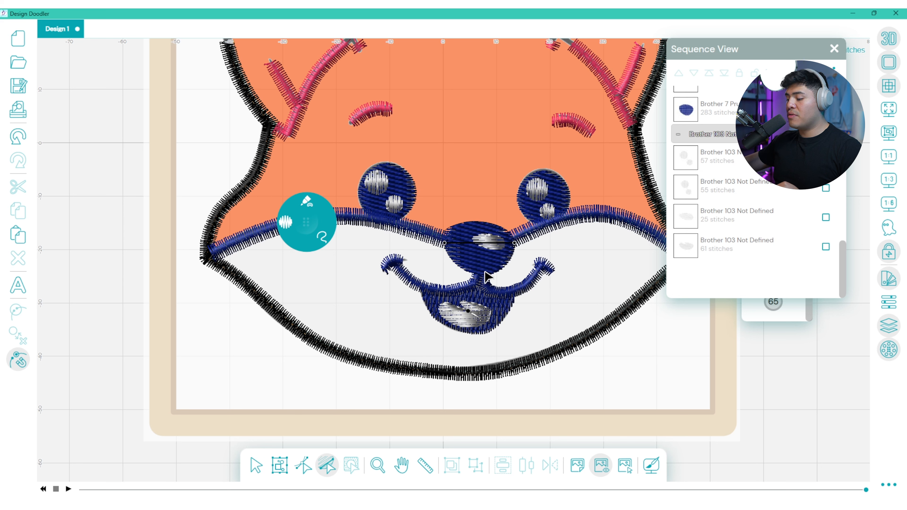
# Tilt the stitch angle lines of the nose highlight and the mouth highlight to a slight slant
pyautogui.click(717, 220)
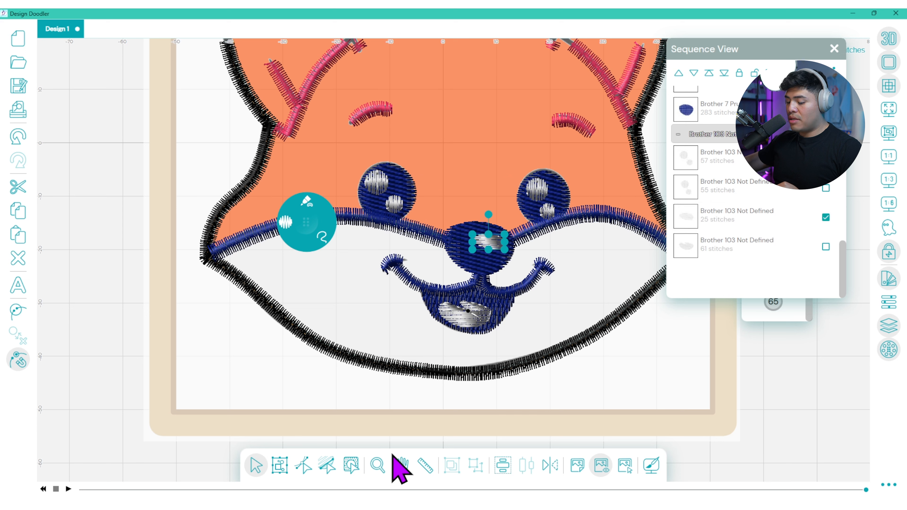
pyautogui.click(326, 463)
pyautogui.moveTo(504, 241); pyautogui.dragTo(478, 235)
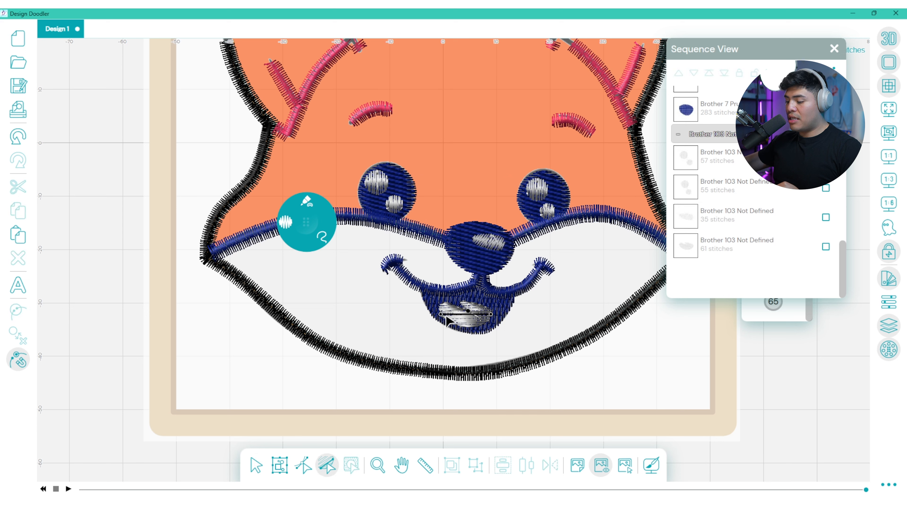
pyautogui.moveTo(442, 319); pyautogui.dragTo(452, 323)
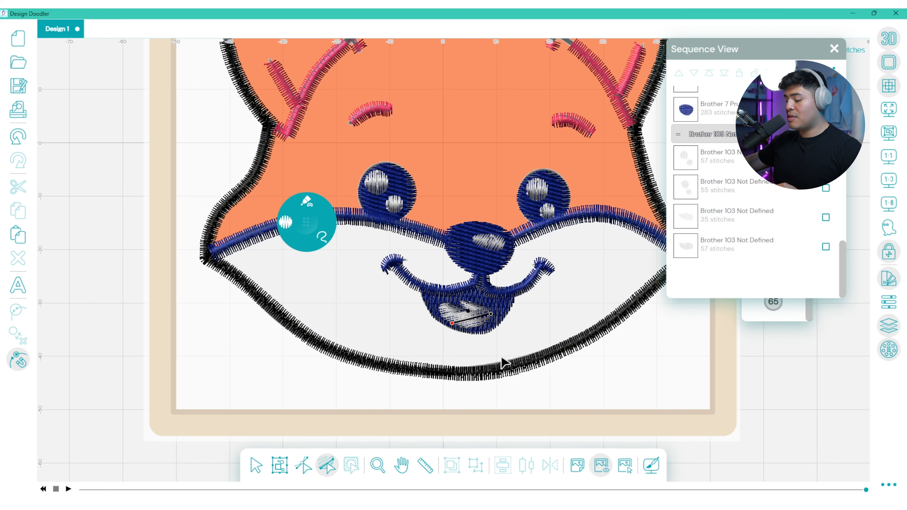
# Collapse the expanded thread colour groups in the sequence list so only the colour rows remain
pyautogui.scroll(-2, 514, 361)
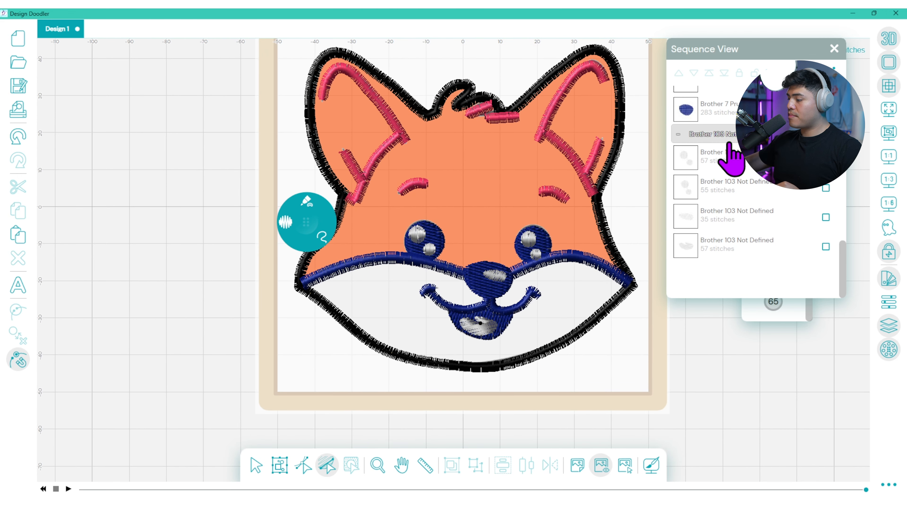
pyautogui.click(678, 135)
pyautogui.scroll(4, 705, 182)
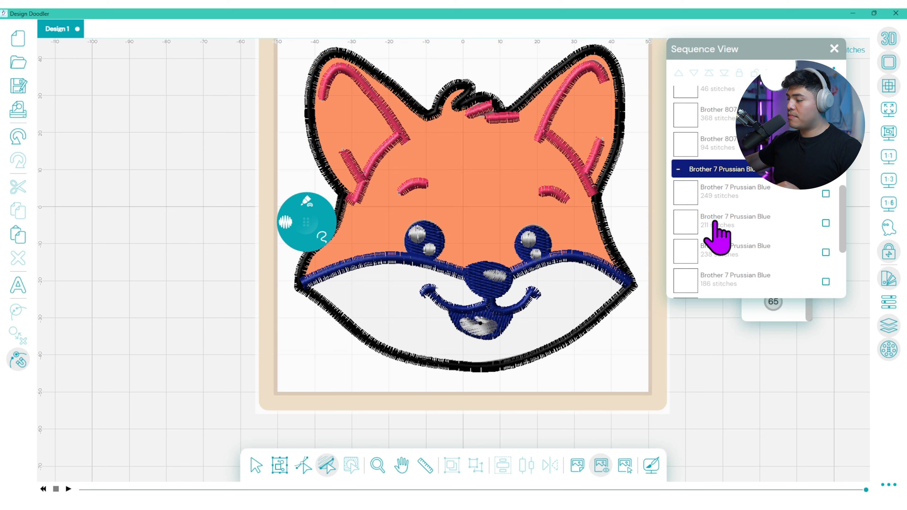
pyautogui.click(678, 169)
pyautogui.scroll(5, 723, 208)
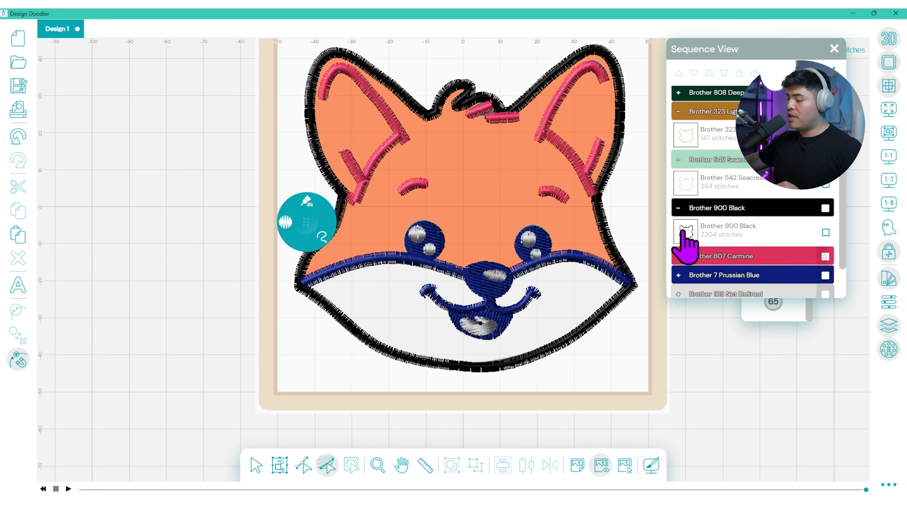
pyautogui.click(678, 208)
pyautogui.click(678, 160)
pyautogui.click(678, 126)
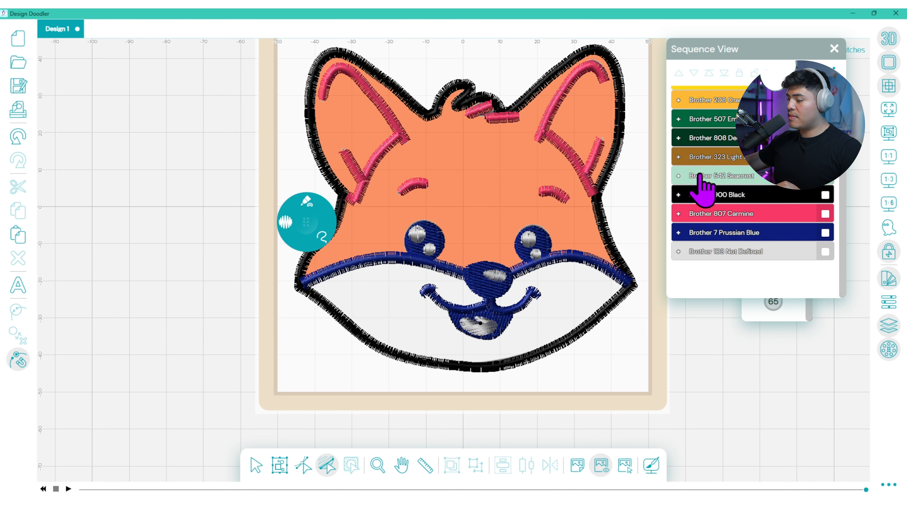
pyautogui.scroll(2, 699, 178)
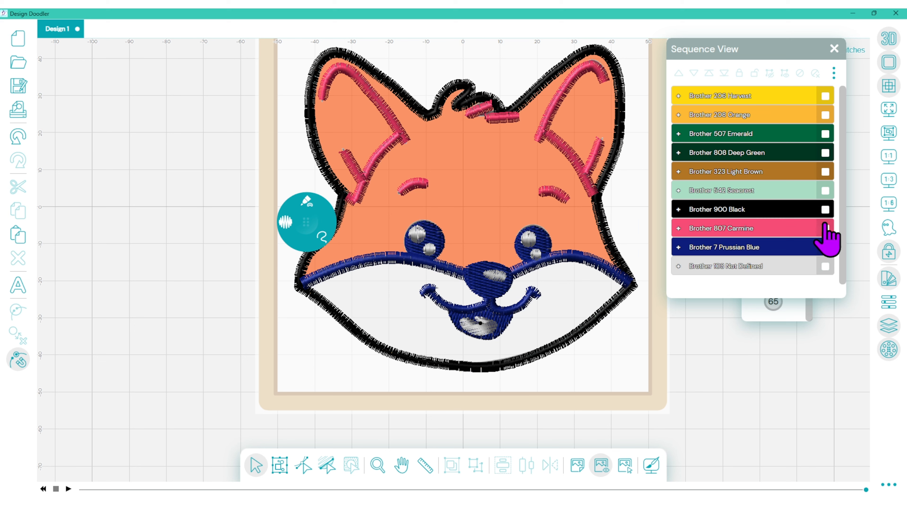
# Move the Brother 900 Black outline group to the end of the stitching sequence
pyautogui.click(824, 210)
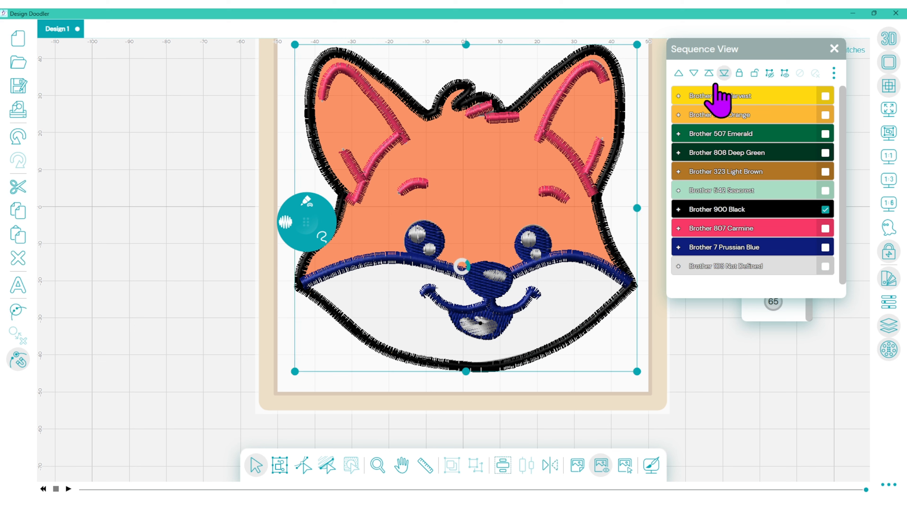
pyautogui.click(723, 73)
pyautogui.click(737, 401)
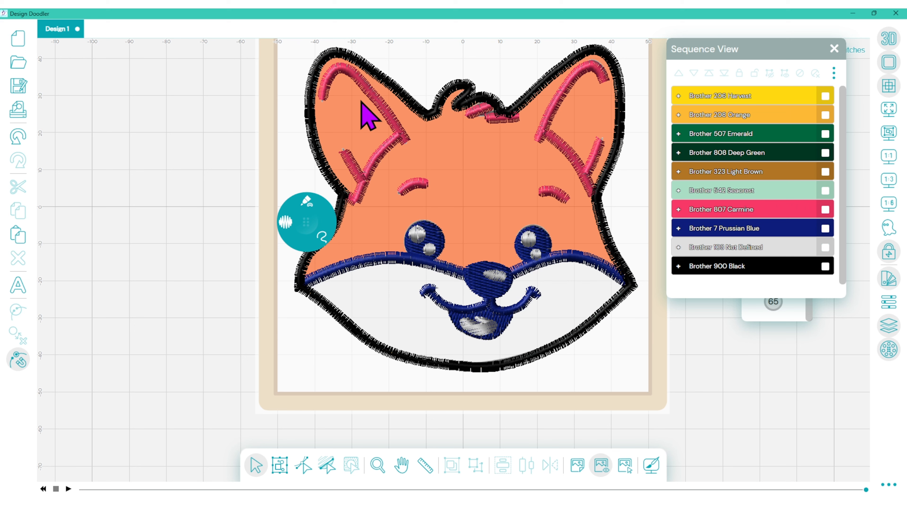
# Select all objects in the Brother 807 Carmine and Brother 7 Prussian Blue groups and recolour them with palette thread 1, black
pyautogui.click(825, 210)
pyautogui.click(825, 229)
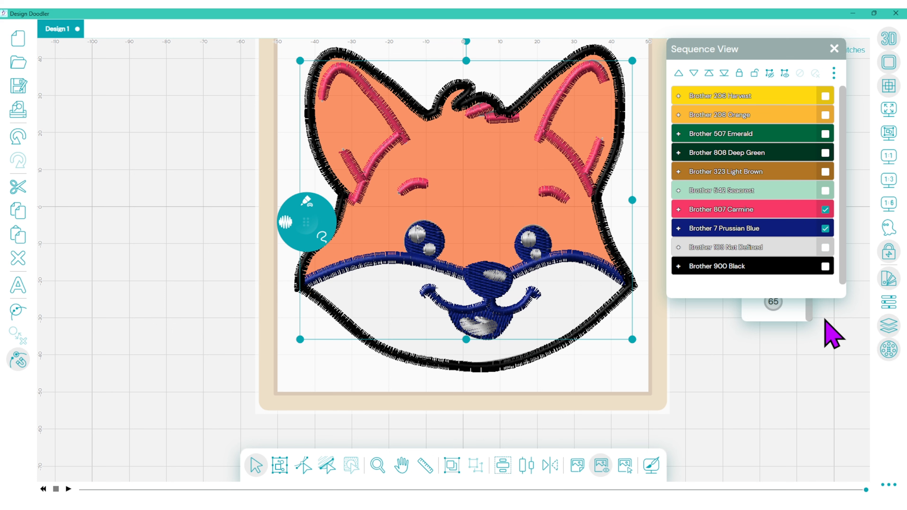
pyautogui.moveTo(772, 51); pyautogui.dragTo(686, 80)
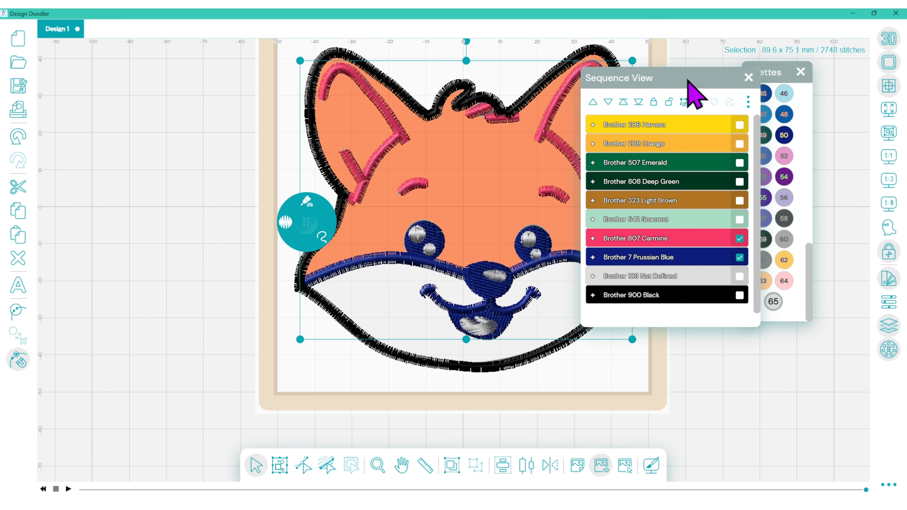
pyautogui.moveTo(810, 245); pyautogui.dragTo(805, 123)
pyautogui.moveTo(770, 80); pyautogui.dragTo(853, 92)
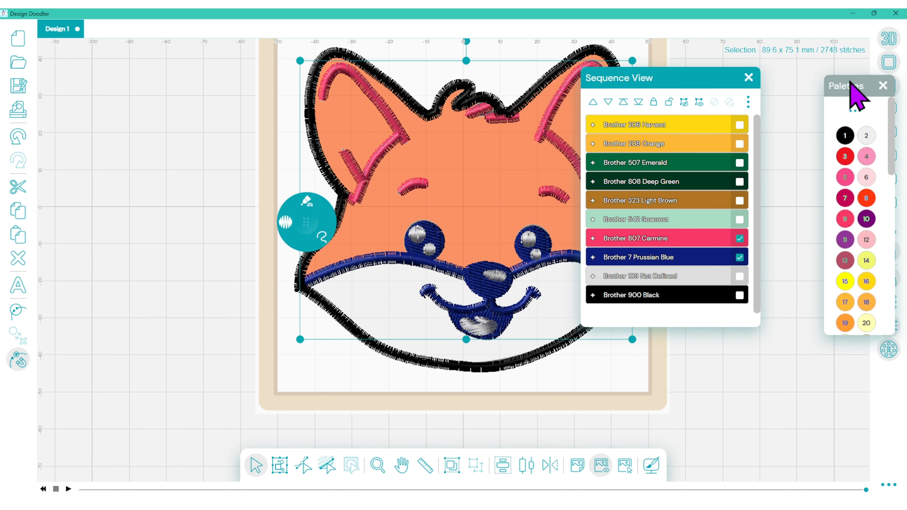
pyautogui.click(844, 137)
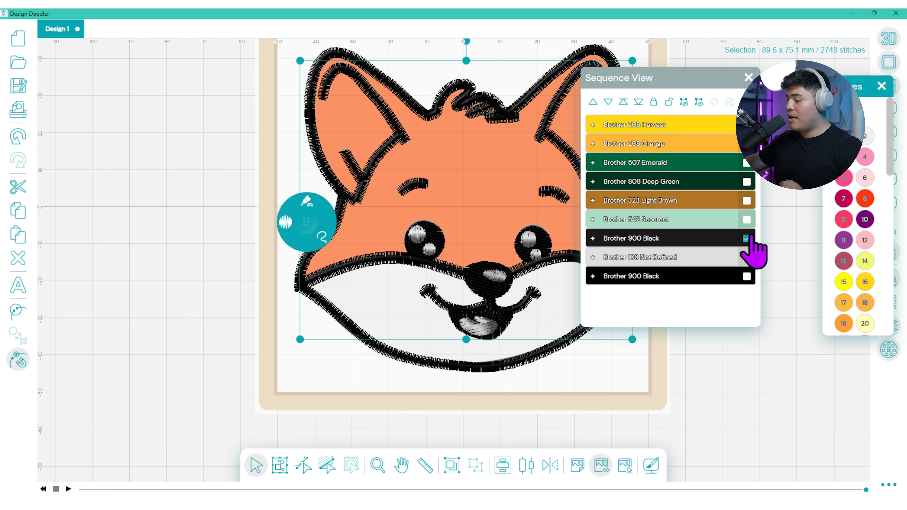
# Move the Brother 103 highlight group to the end of the stitching sequence and close the sequence and palette windows
pyautogui.click(747, 257)
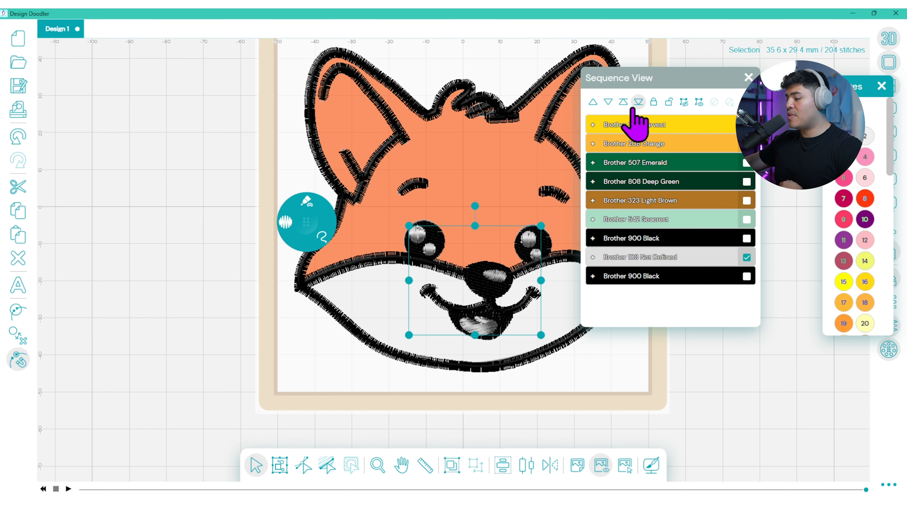
pyautogui.click(638, 102)
pyautogui.click(712, 398)
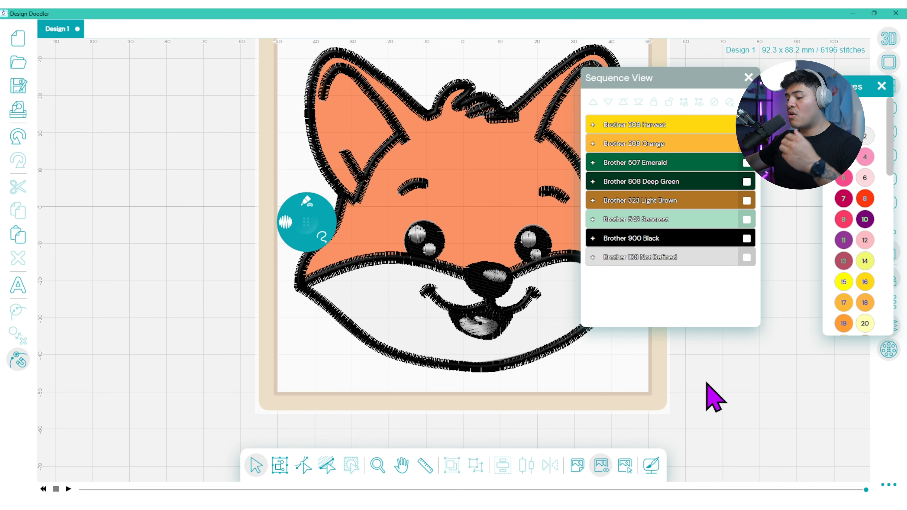
pyautogui.click(748, 77)
pyautogui.click(881, 85)
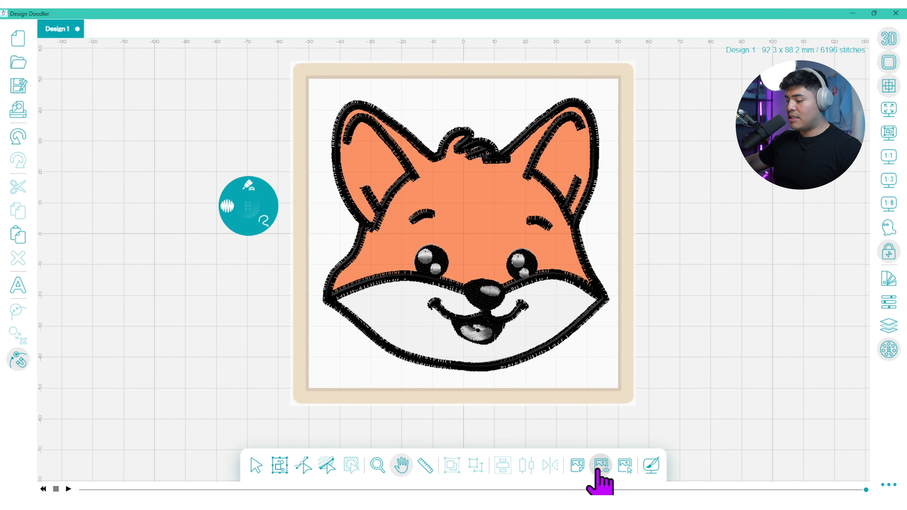
# Hide the background artwork image and play the stitch-out simulation of the whole fox head design
pyautogui.click(598, 468)
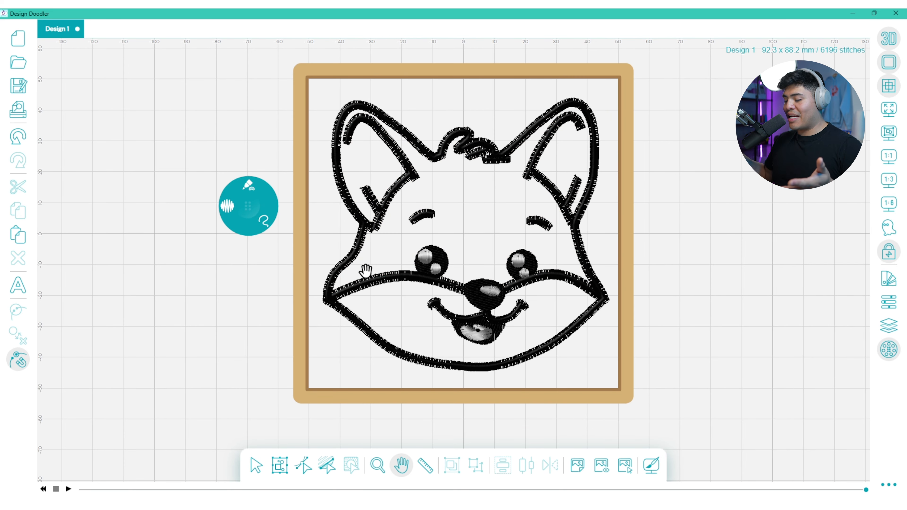
pyautogui.click(68, 488)
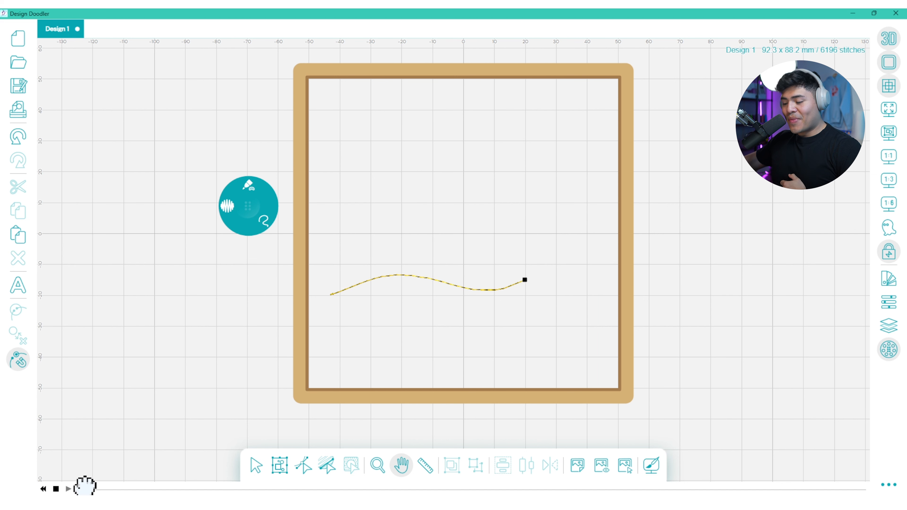
pyautogui.moveTo(96, 486); pyautogui.dragTo(165, 488)
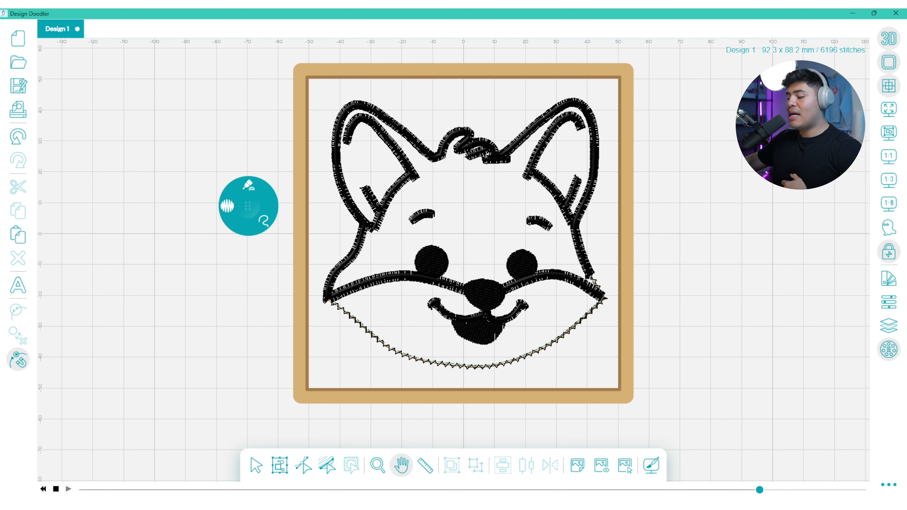
# Examine the applique properties of the placement line that runs across the cheeks behind the nose
pyautogui.click(256, 465)
pyautogui.scroll(1, 392, 283)
pyautogui.scroll(1, 393, 282)
pyautogui.click(394, 283)
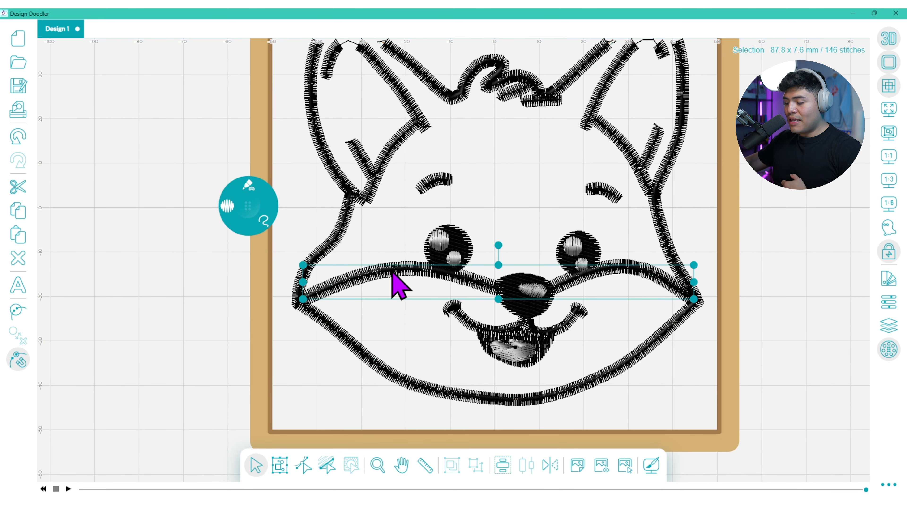
pyautogui.click(889, 304)
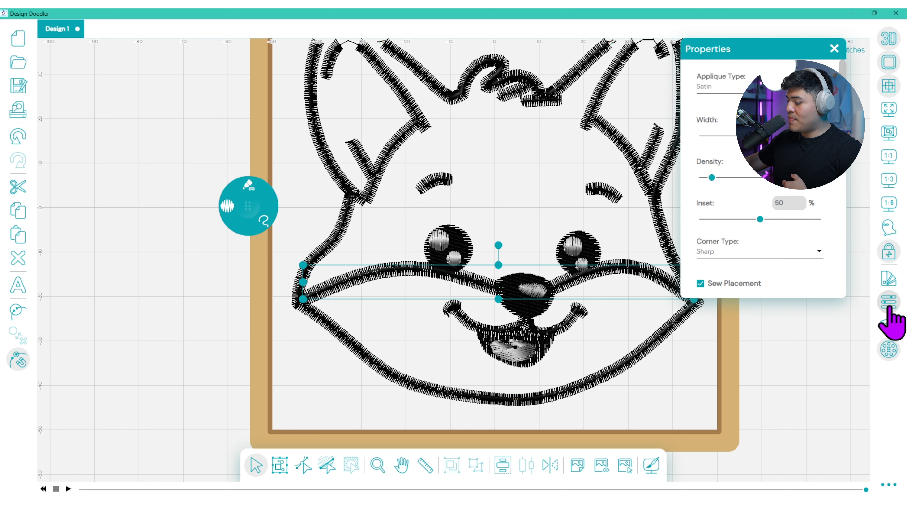
pyautogui.click(890, 307)
# Expand the Brother 900 Black group, select the wide curved cheek line, and check its properties
pyautogui.click(888, 325)
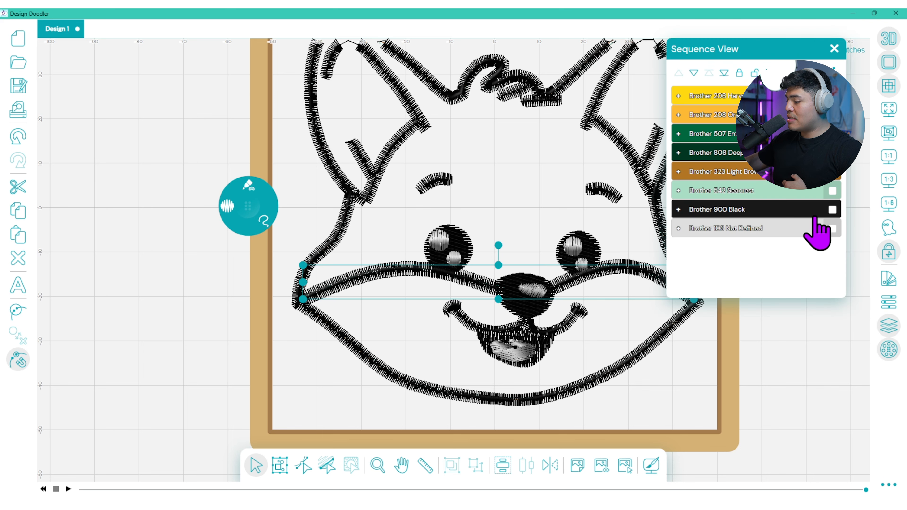
pyautogui.click(678, 209)
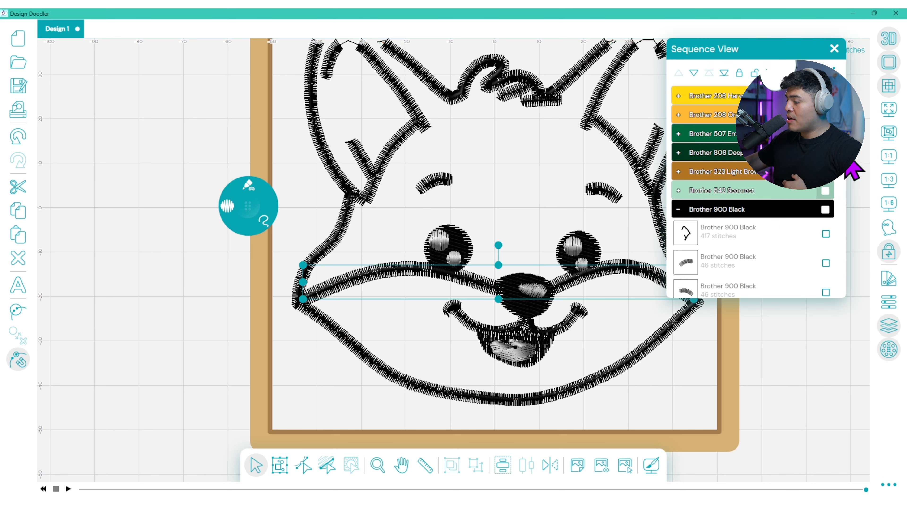
pyautogui.moveTo(845, 160); pyautogui.dragTo(834, 237)
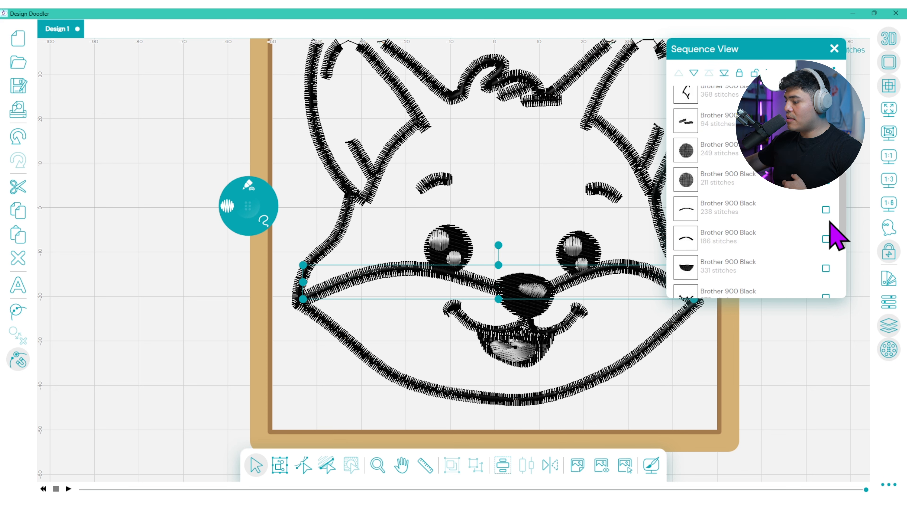
pyautogui.click(825, 210)
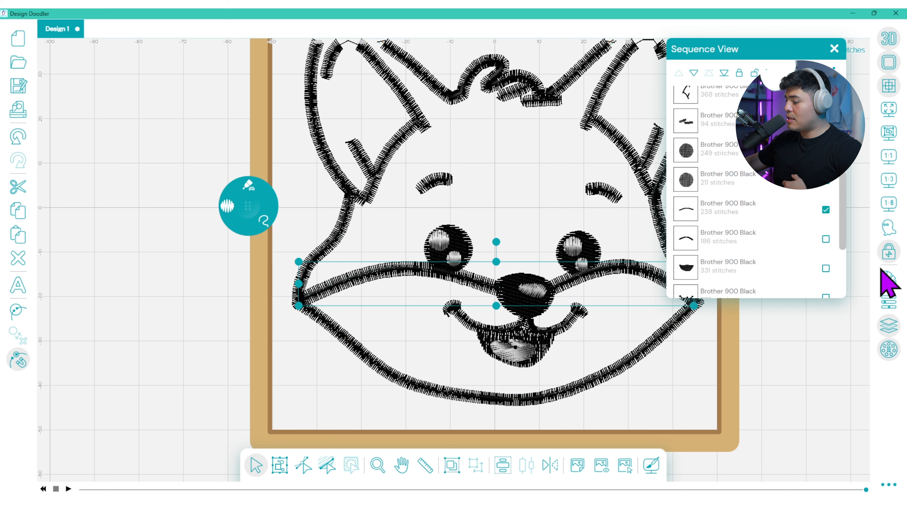
pyautogui.click(888, 303)
pyautogui.click(833, 49)
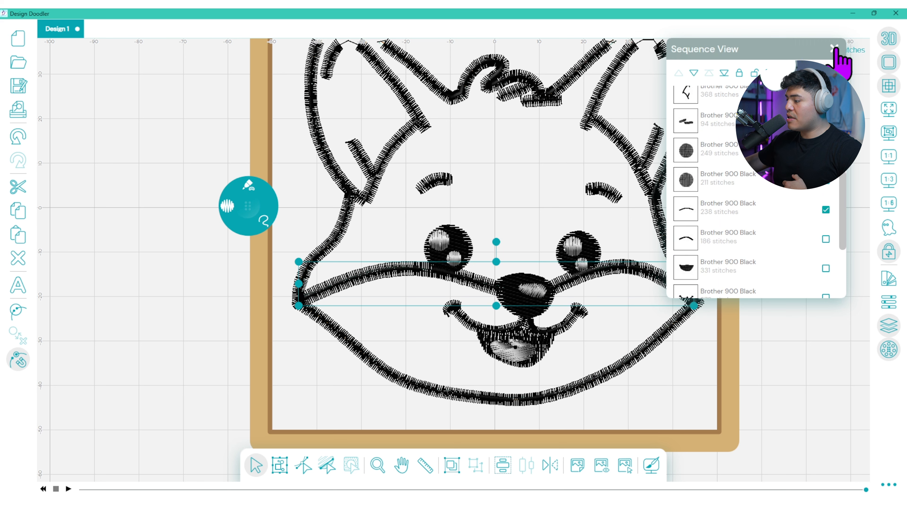
# Select the black outer fox head outline and slightly increase the width of its satin applique border
pyautogui.click(649, 356)
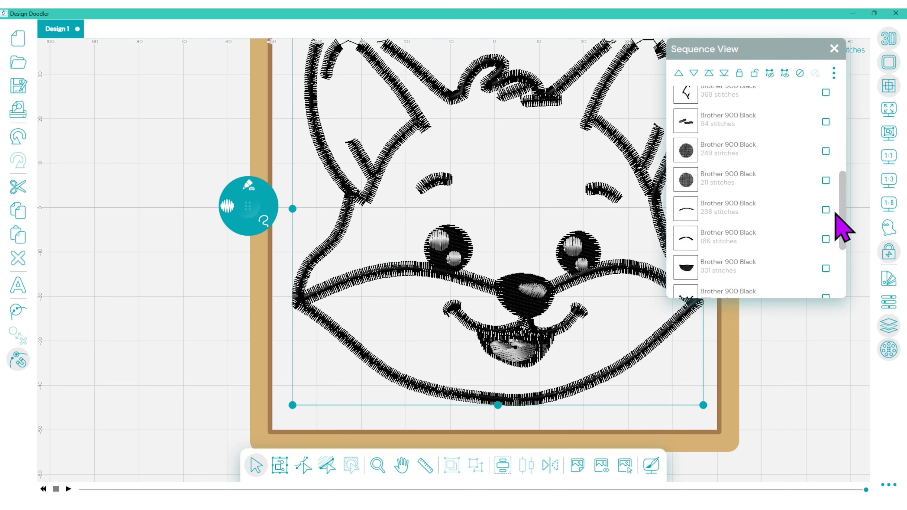
pyautogui.moveTo(833, 204); pyautogui.dragTo(846, 256)
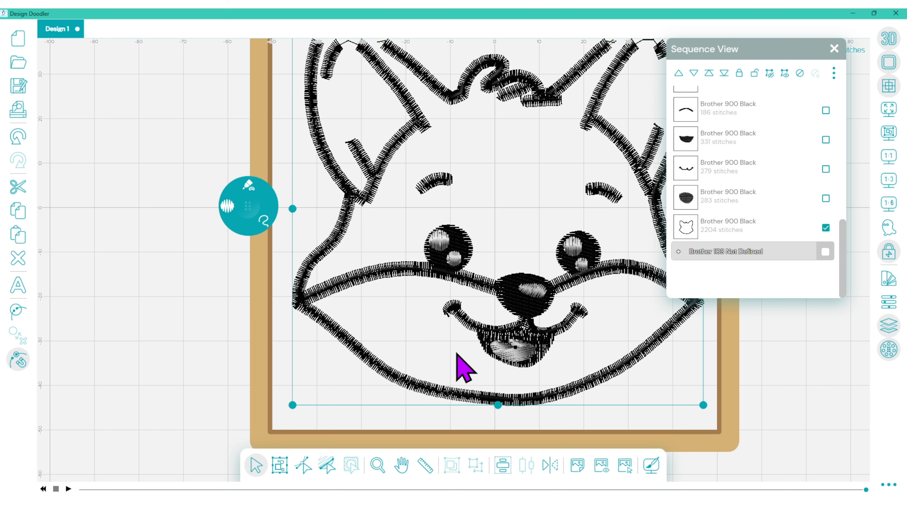
pyautogui.click(881, 300)
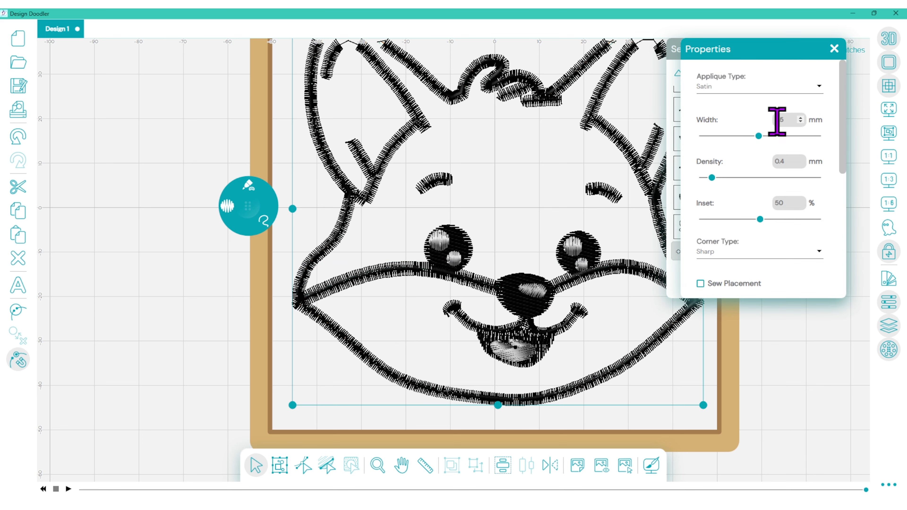
pyautogui.click(768, 137)
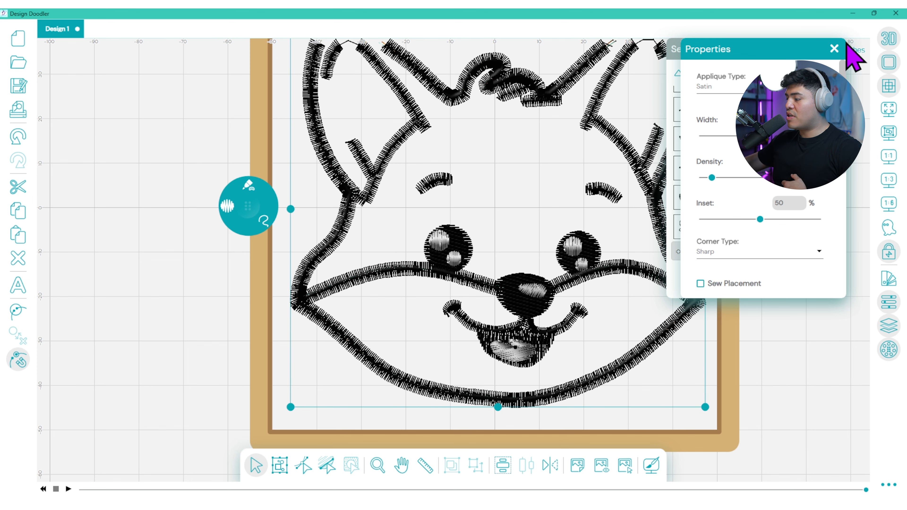
pyautogui.click(834, 49)
pyautogui.click(831, 49)
pyautogui.scroll(-3, 432, 269)
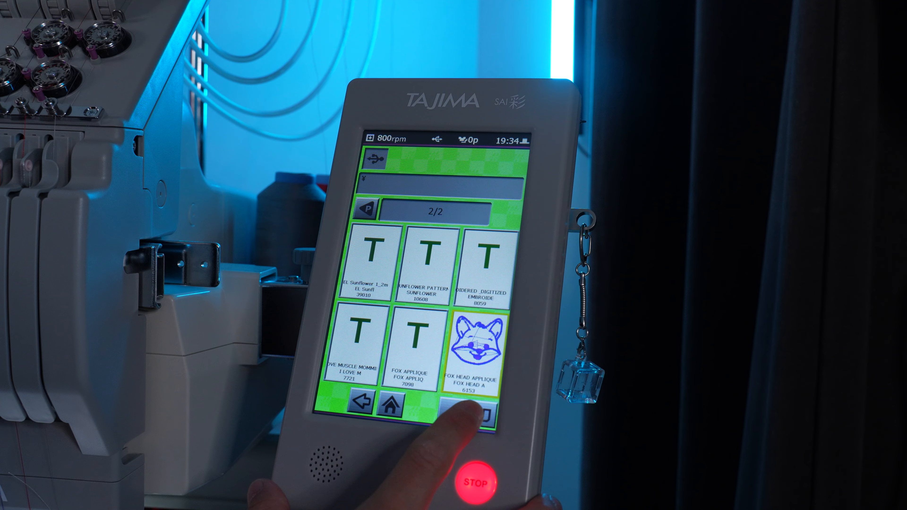
pyautogui.click(469, 411)
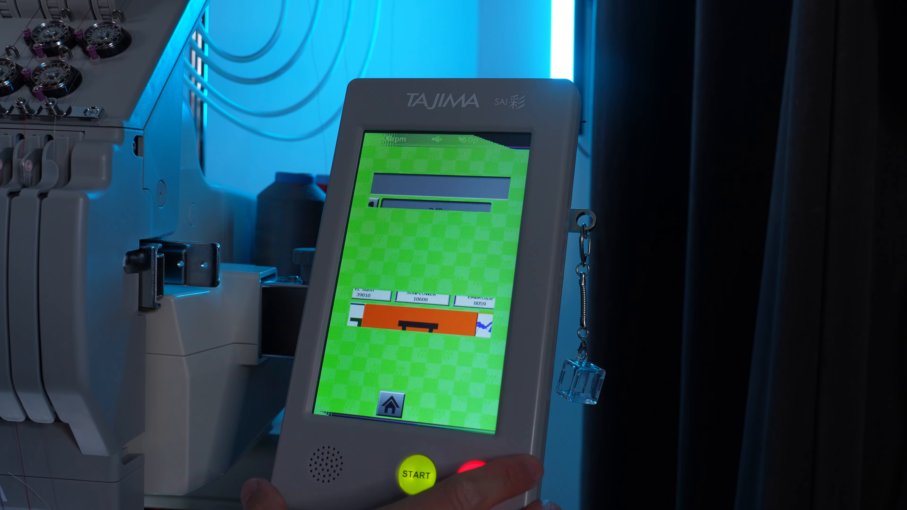
pyautogui.click(452, 397)
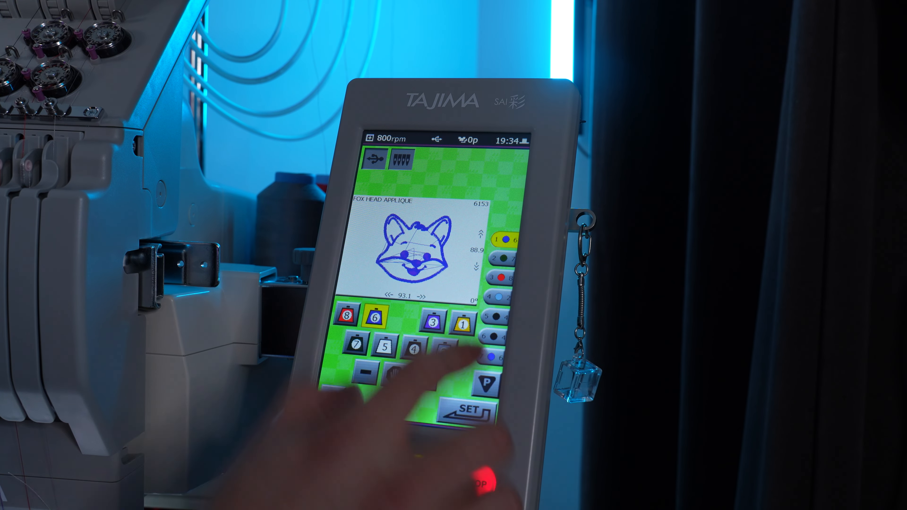
pyautogui.click(500, 277)
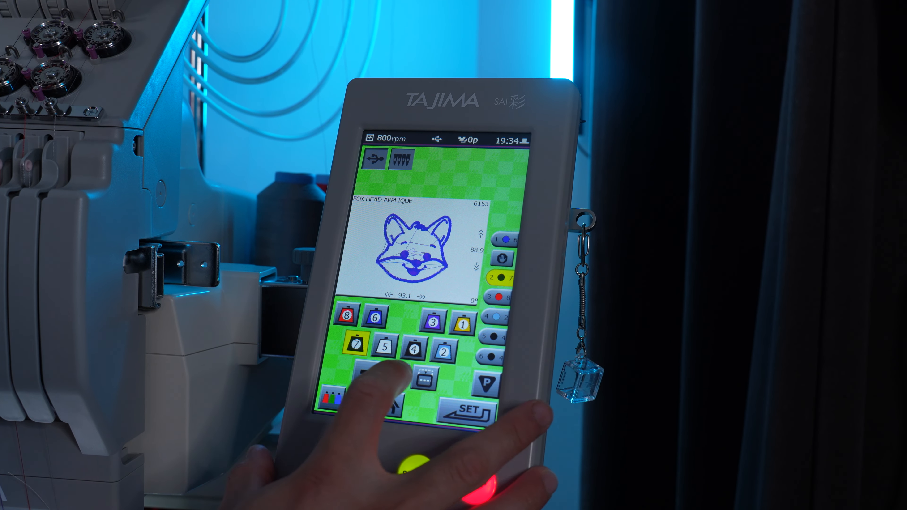
pyautogui.click(497, 297)
pyautogui.click(397, 376)
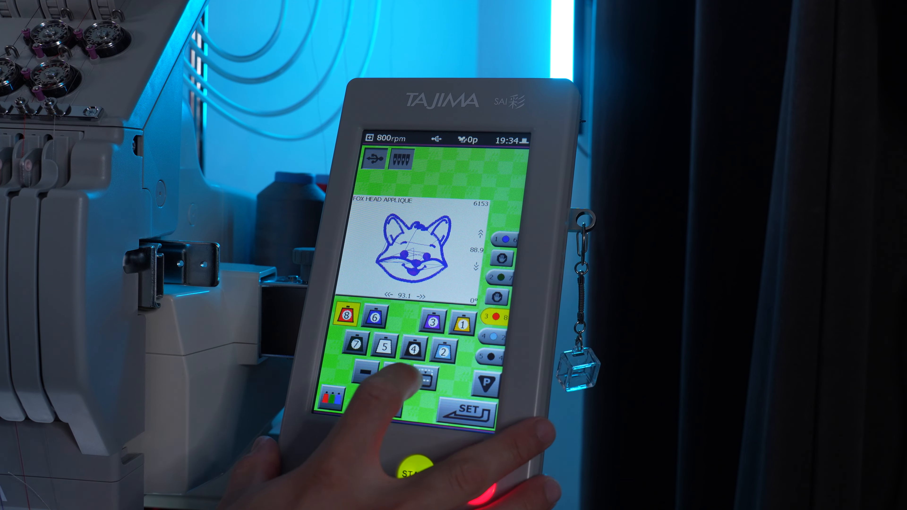
pyautogui.click(492, 356)
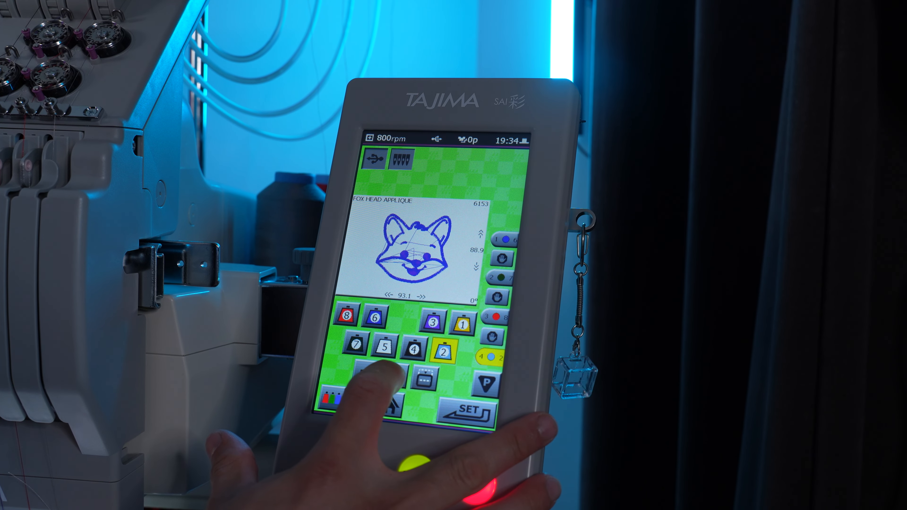
pyautogui.click(397, 375)
pyautogui.click(466, 412)
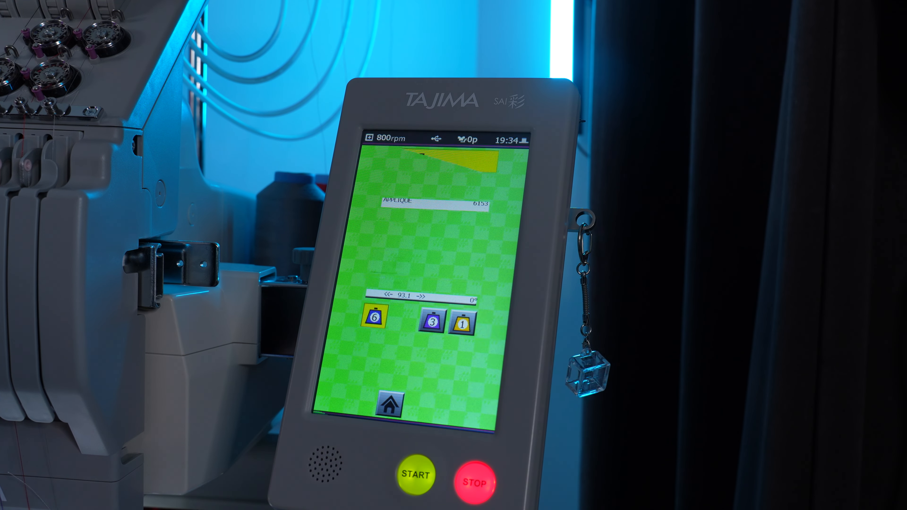
pyautogui.click(466, 414)
pyautogui.click(496, 296)
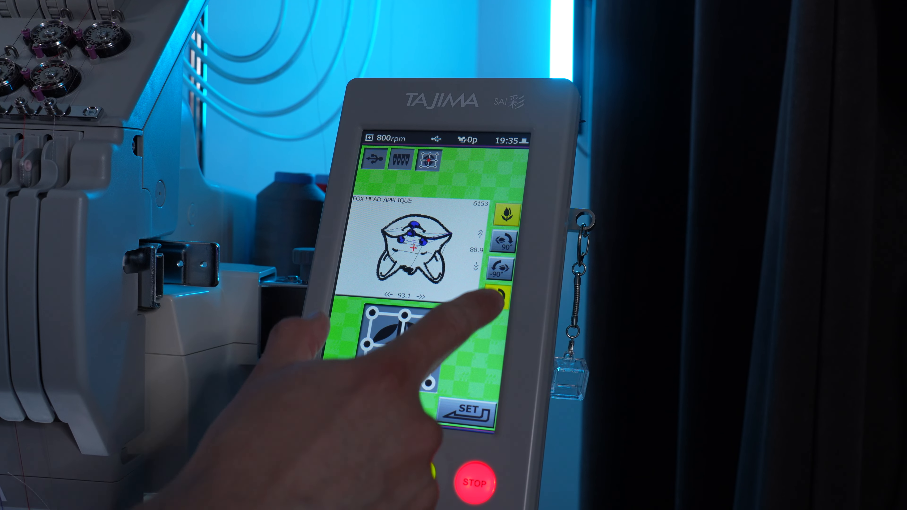
pyautogui.click(466, 412)
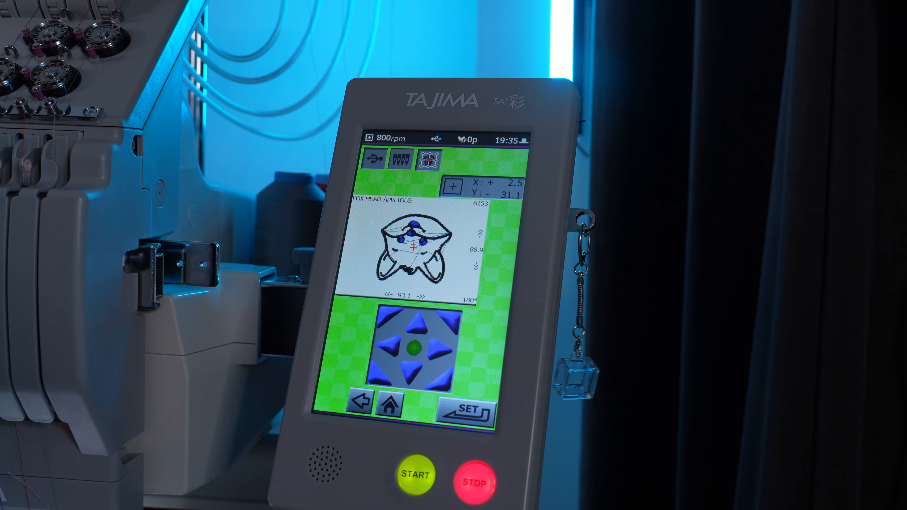
pyautogui.click(467, 412)
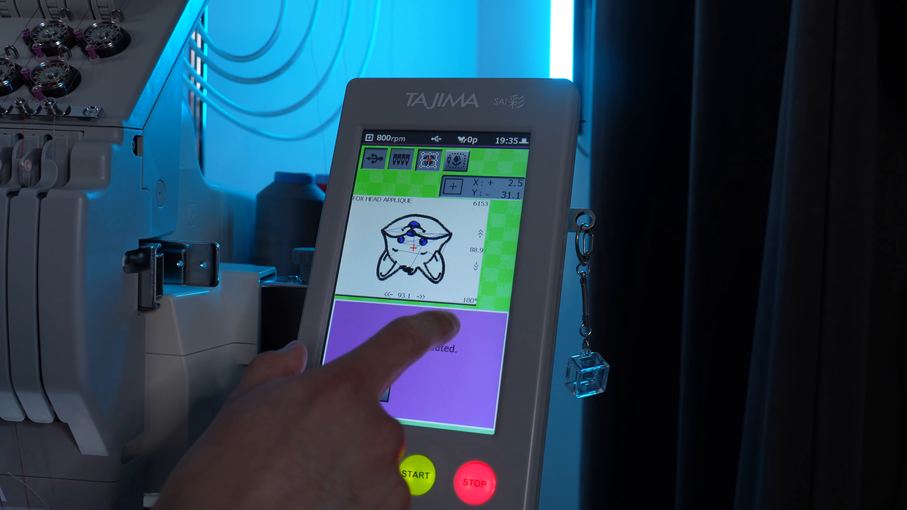
pyautogui.click(378, 391)
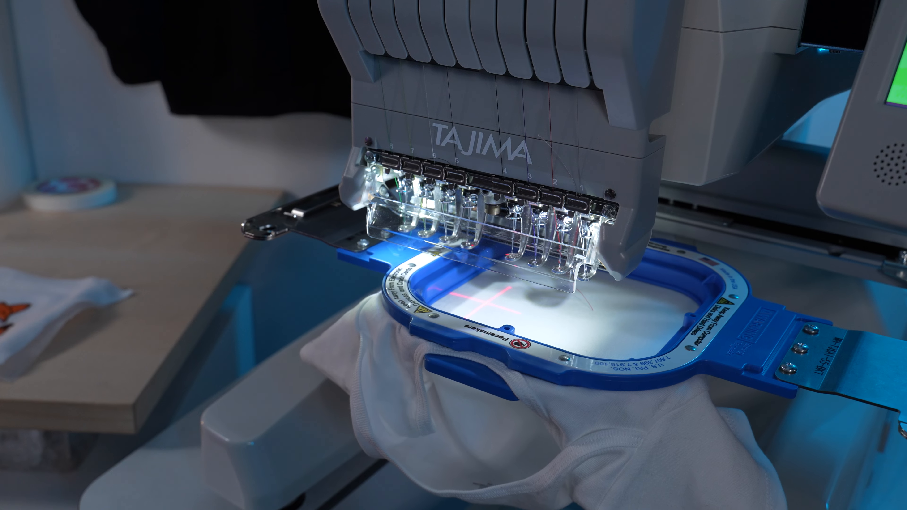